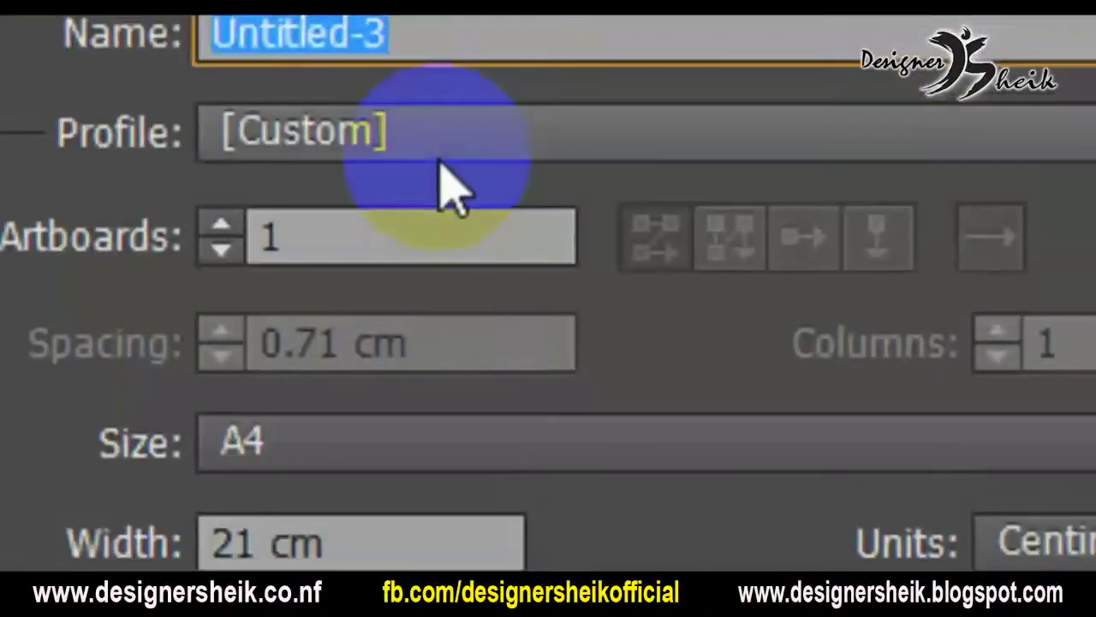
Apply the Print profile to the new document and switch its units to centimetres
{"action": "left_click", "coordinate": [428, 139]}
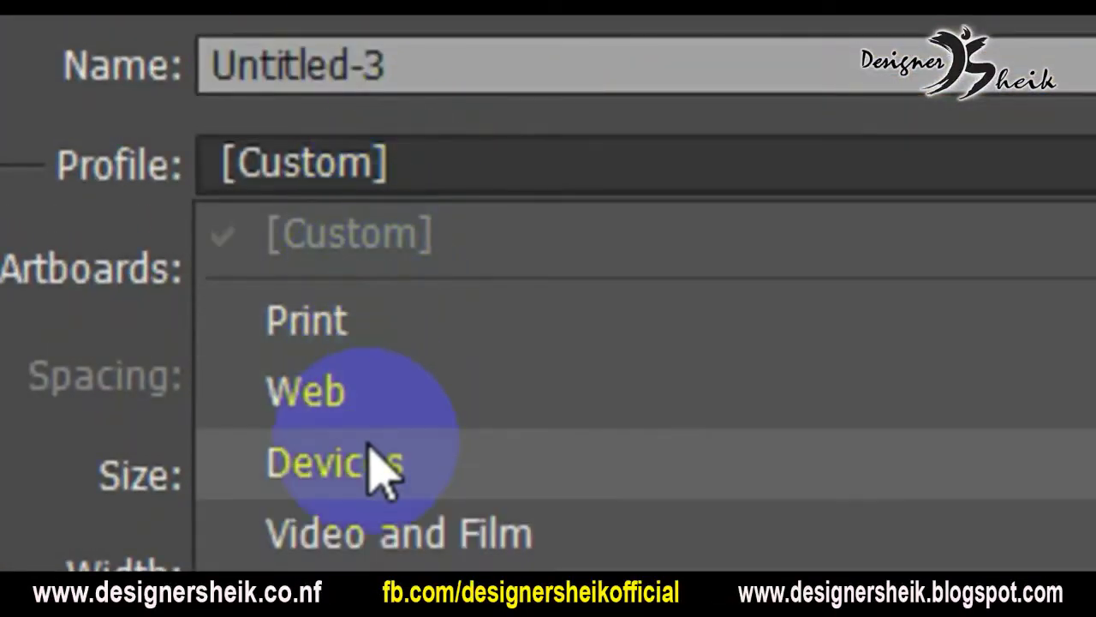
{"action": "left_click", "coordinate": [364, 336]}
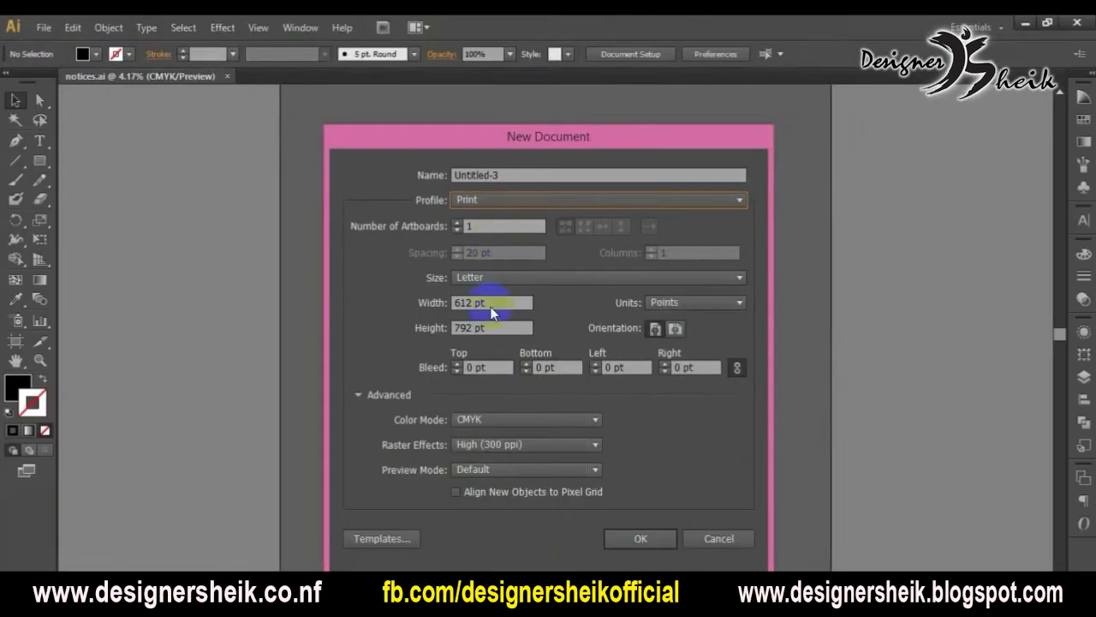
{"action": "left_click", "coordinate": [655, 301]}
{"action": "left_click", "coordinate": [677, 391]}
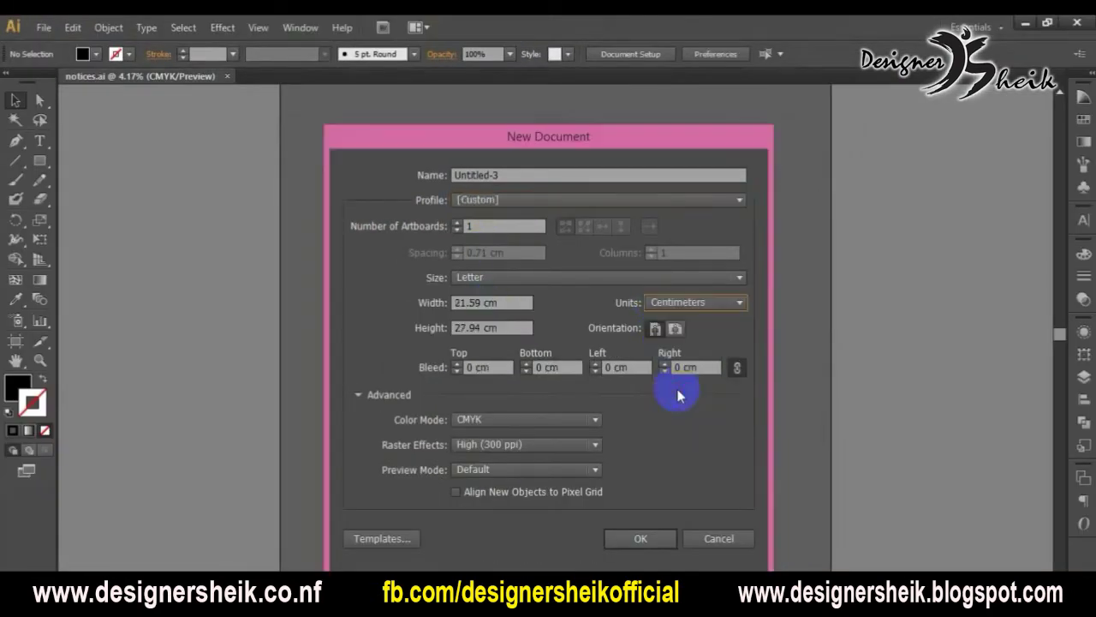
Configure the new document with the Print profile, A4 size and centimetres as units
{"action": "left_click", "coordinate": [489, 199]}
{"action": "left_click", "coordinate": [489, 239]}
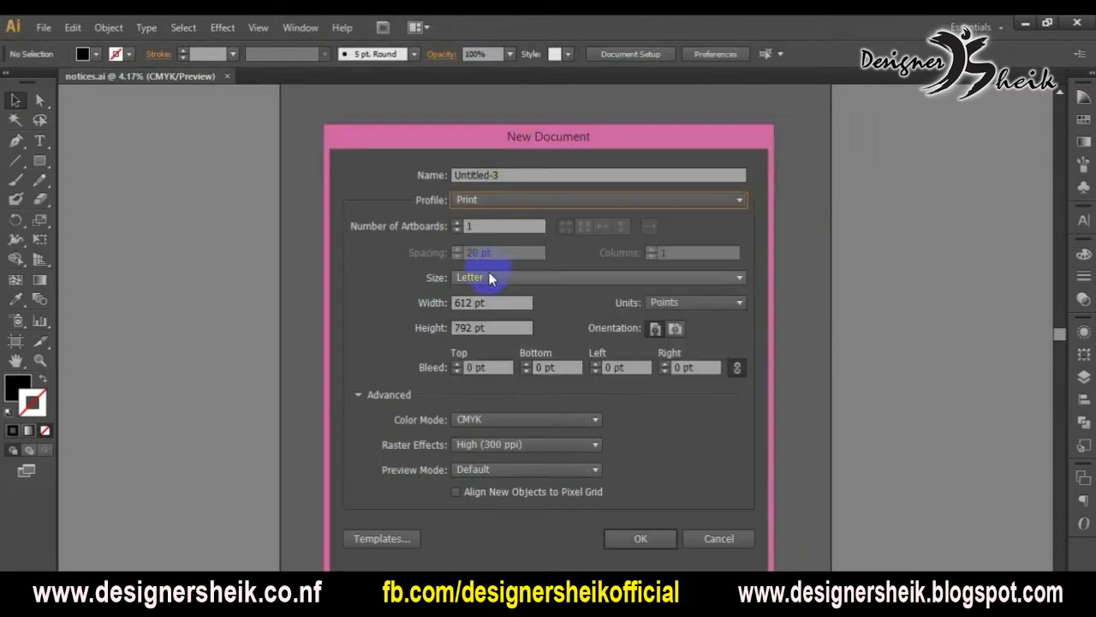
{"action": "left_click", "coordinate": [489, 276]}
{"action": "left_click", "coordinate": [486, 369]}
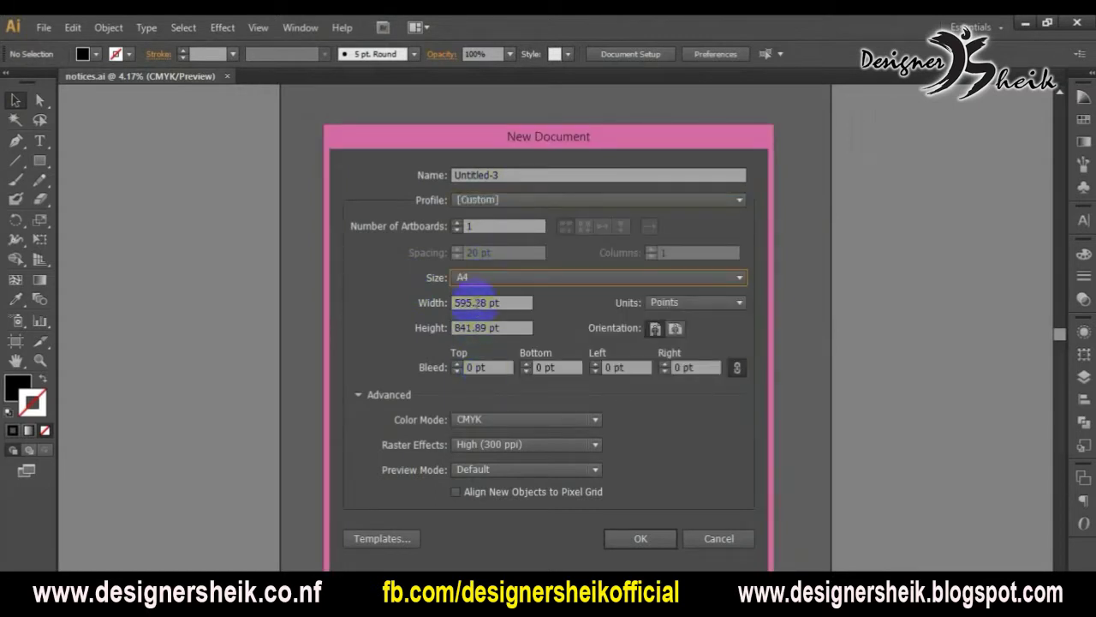
{"action": "left_click", "coordinate": [675, 303]}
{"action": "left_click", "coordinate": [689, 386]}
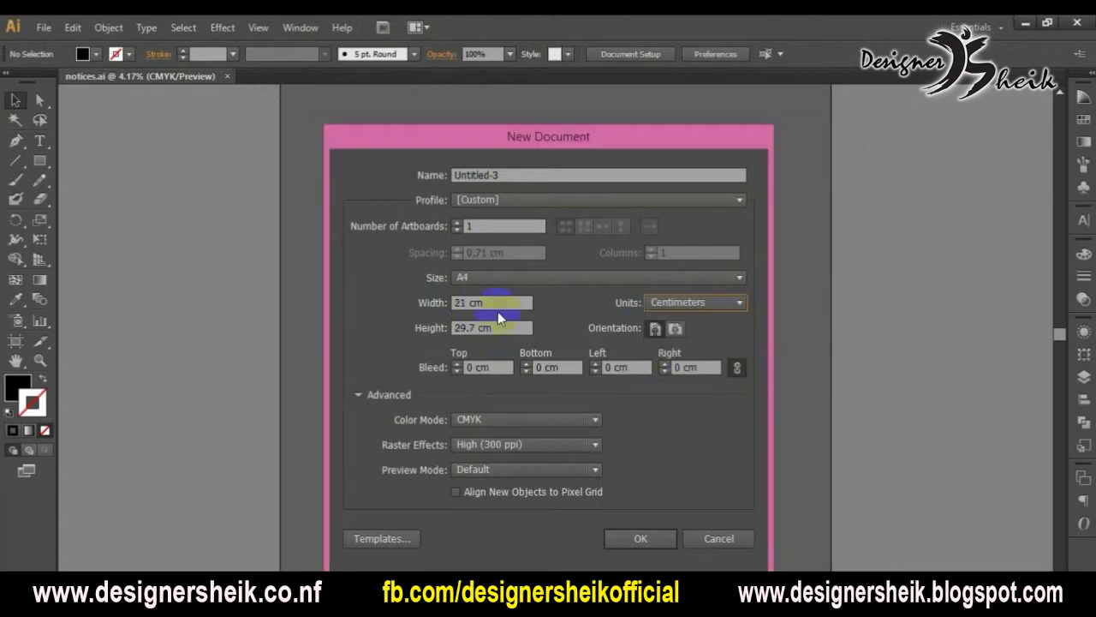
Switch the page to landscape, halve its width by entering 29.7/2 cm, and create the document
{"action": "double_click", "coordinate": [467, 303]}
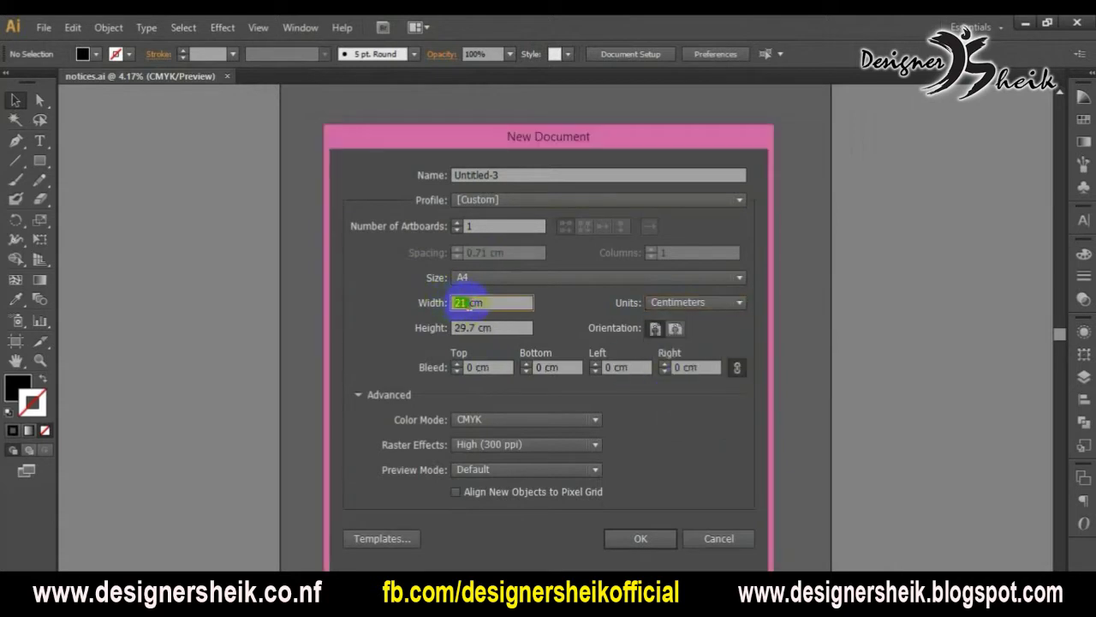
{"action": "left_click", "coordinate": [656, 330]}
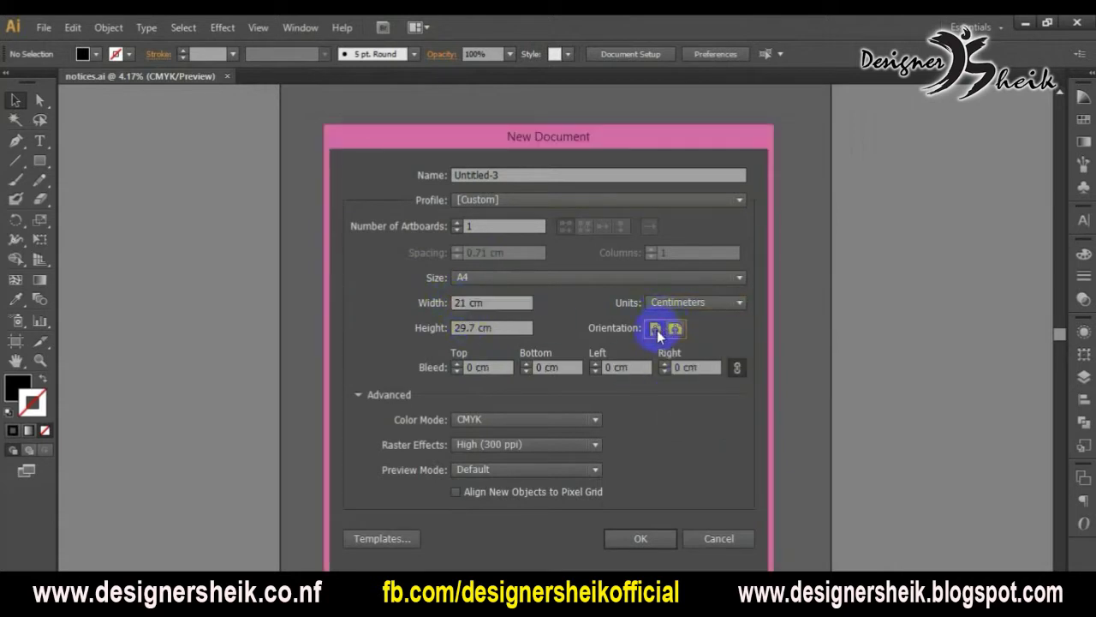
{"action": "left_click", "coordinate": [675, 329]}
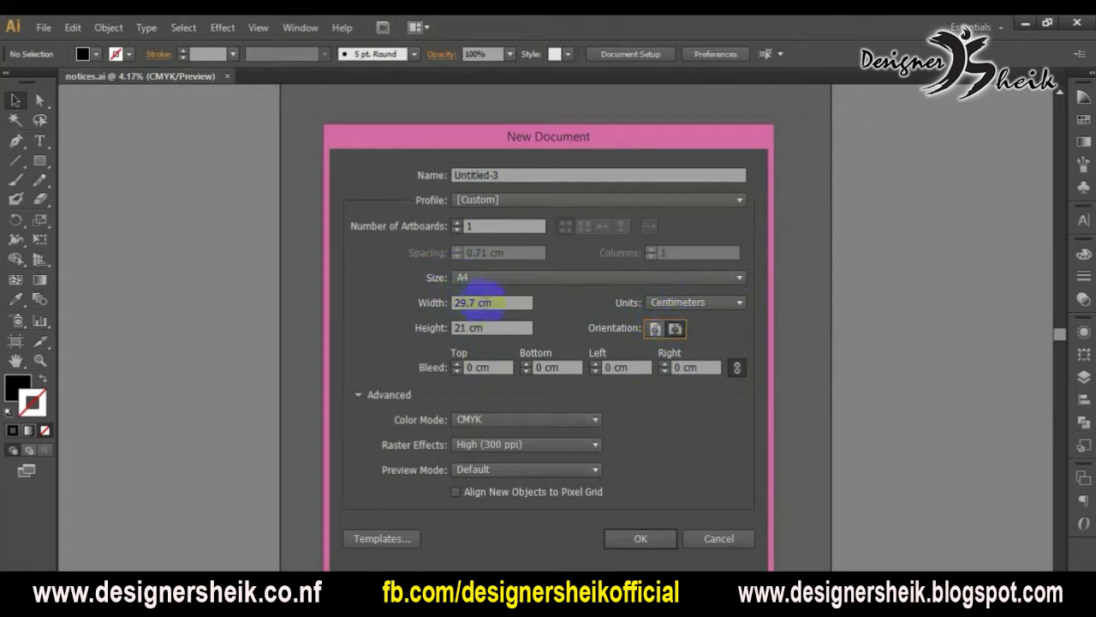
{"action": "left_click", "coordinate": [476, 300]}
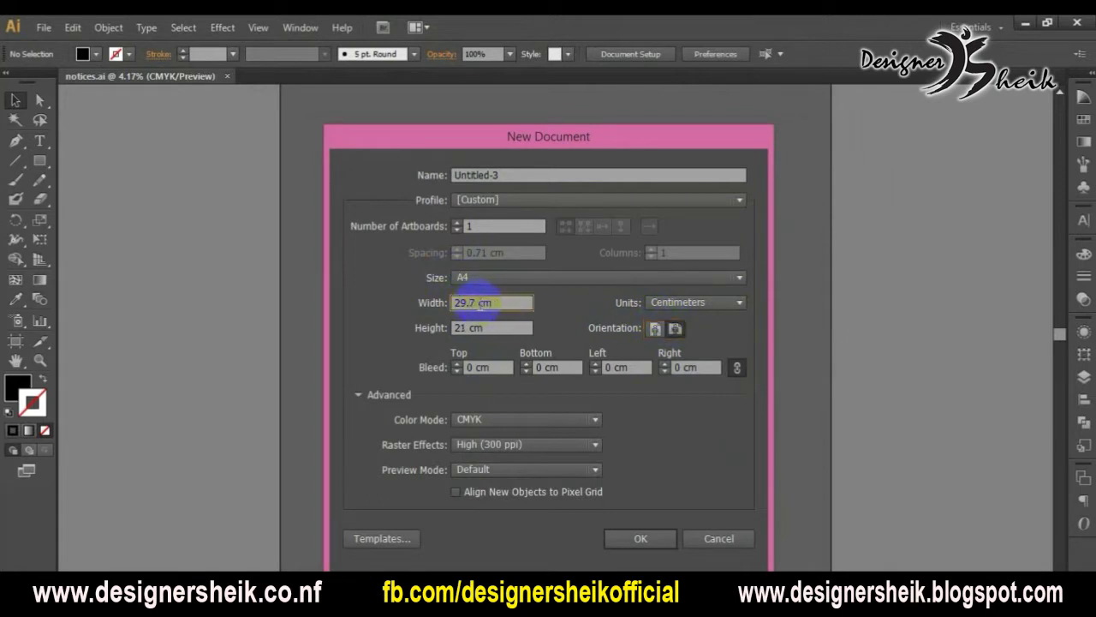
{"action": "type", "text": "/2"}
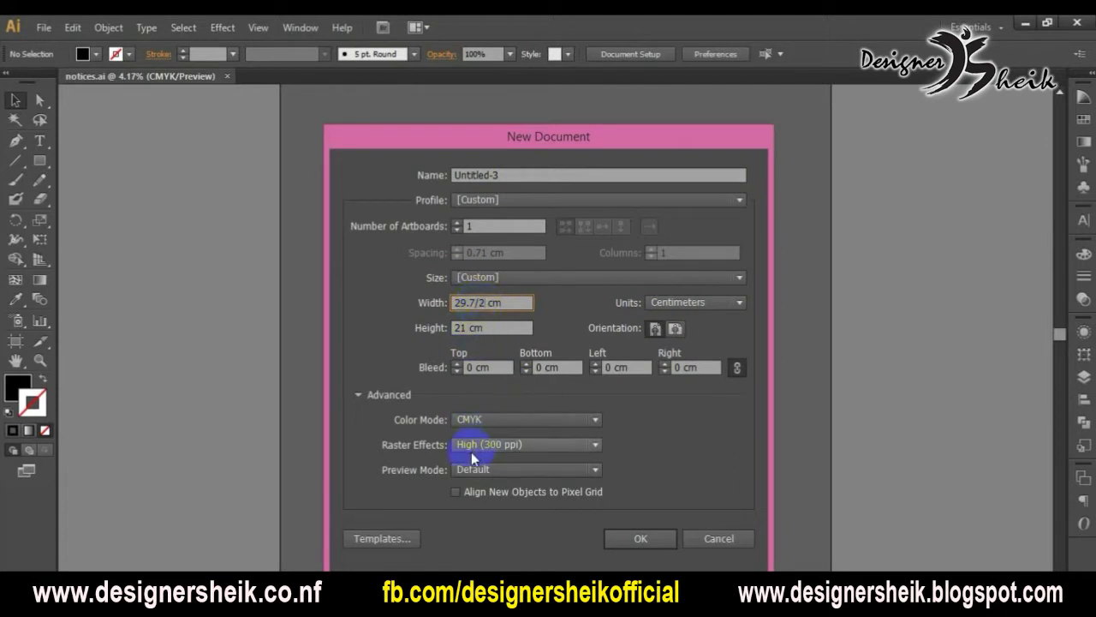
{"action": "left_click", "coordinate": [639, 539]}
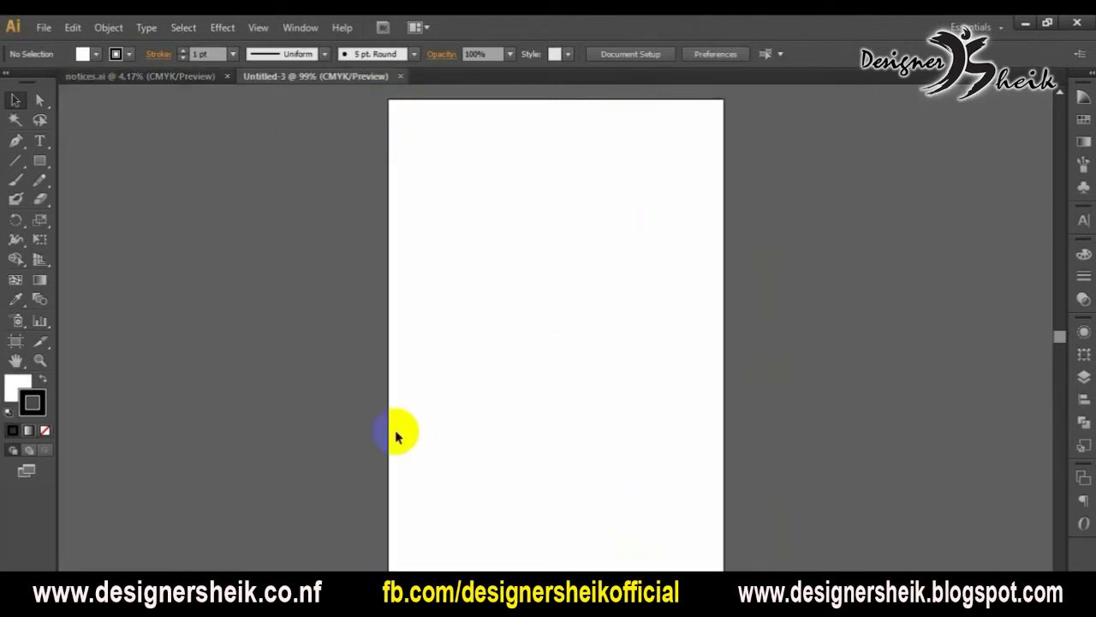
Check the artboard's width and height with the Artboard tool
{"action": "key", "text": "shift+o"}
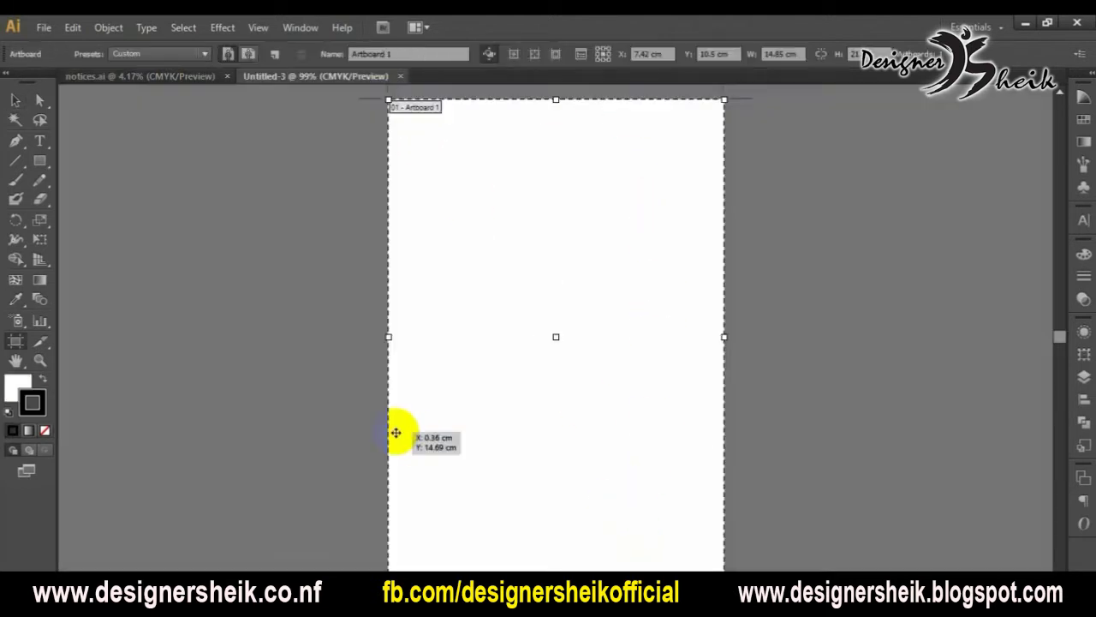
{"action": "left_click", "coordinate": [775, 54]}
{"action": "left_click", "coordinate": [854, 55]}
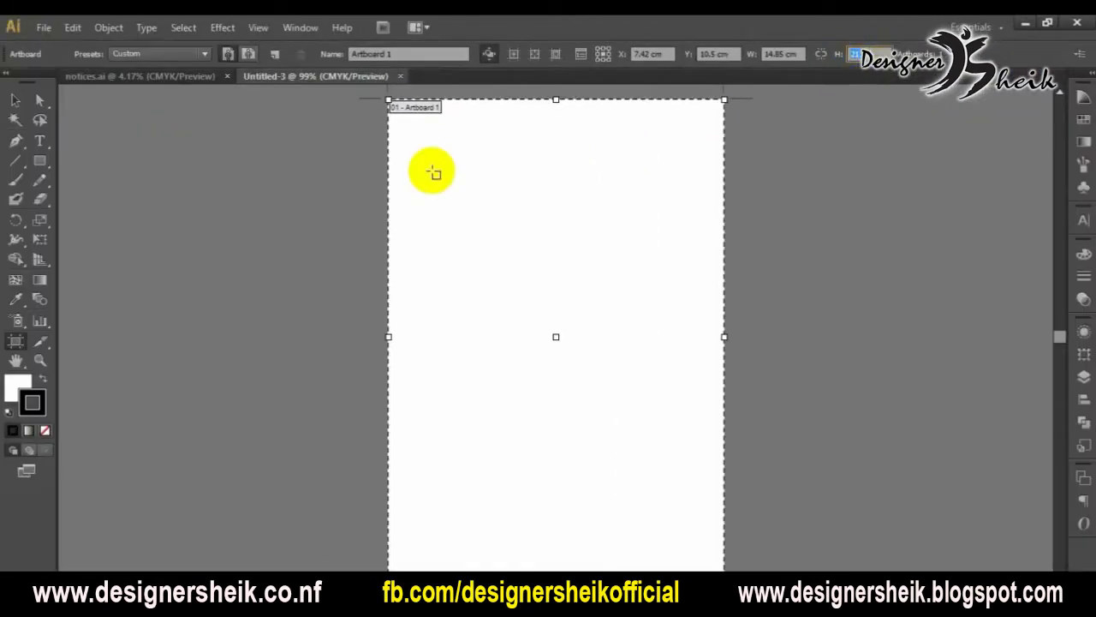
{"action": "left_click", "coordinate": [35, 118]}
{"action": "left_click", "coordinate": [16, 100]}
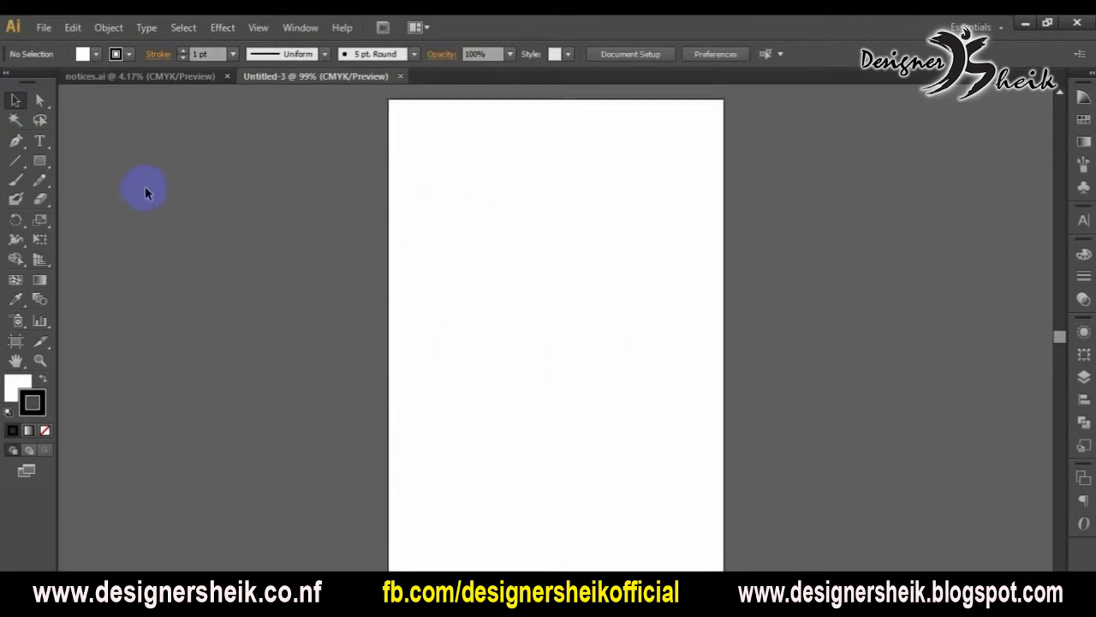
Draw a 14.85 by 21 cm rectangle and centre it horizontally and vertically on the artboard
{"action": "left_click", "coordinate": [39, 160]}
{"action": "left_click", "coordinate": [431, 220]}
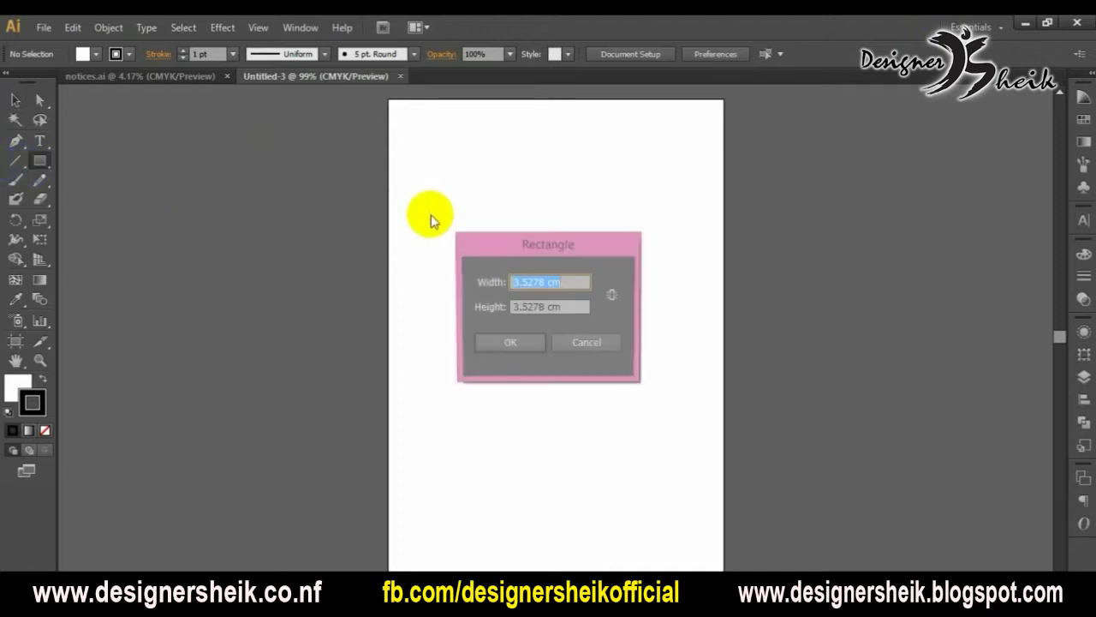
{"action": "type", "text": "14.85"}
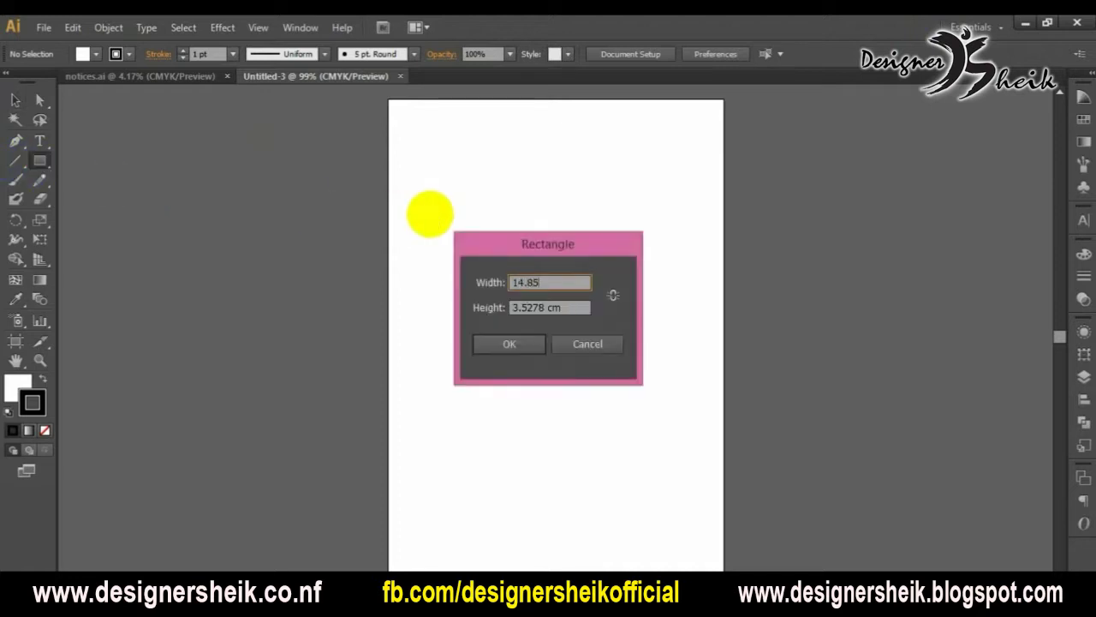
{"action": "key", "text": "Tab"}
{"action": "type", "text": "21"}
{"action": "key", "text": "Return"}
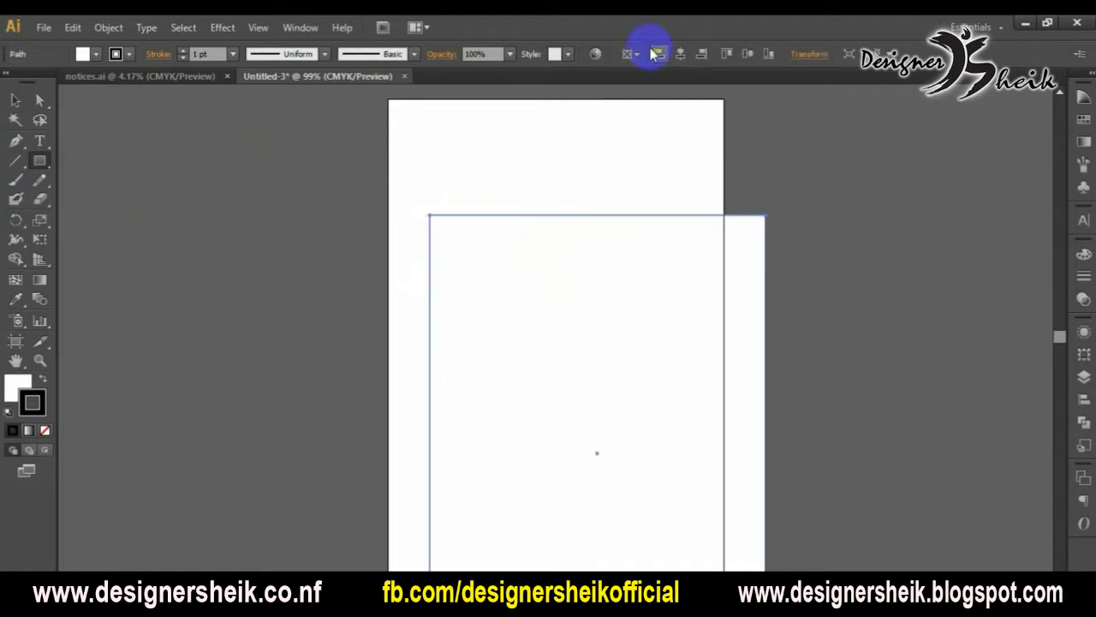
{"action": "left_click", "coordinate": [680, 54]}
{"action": "left_click", "coordinate": [748, 54]}
Remove the rectangle's fill and make its black stroke the active colour attribute
{"action": "left_click", "coordinate": [33, 401]}
{"action": "left_click", "coordinate": [12, 381]}
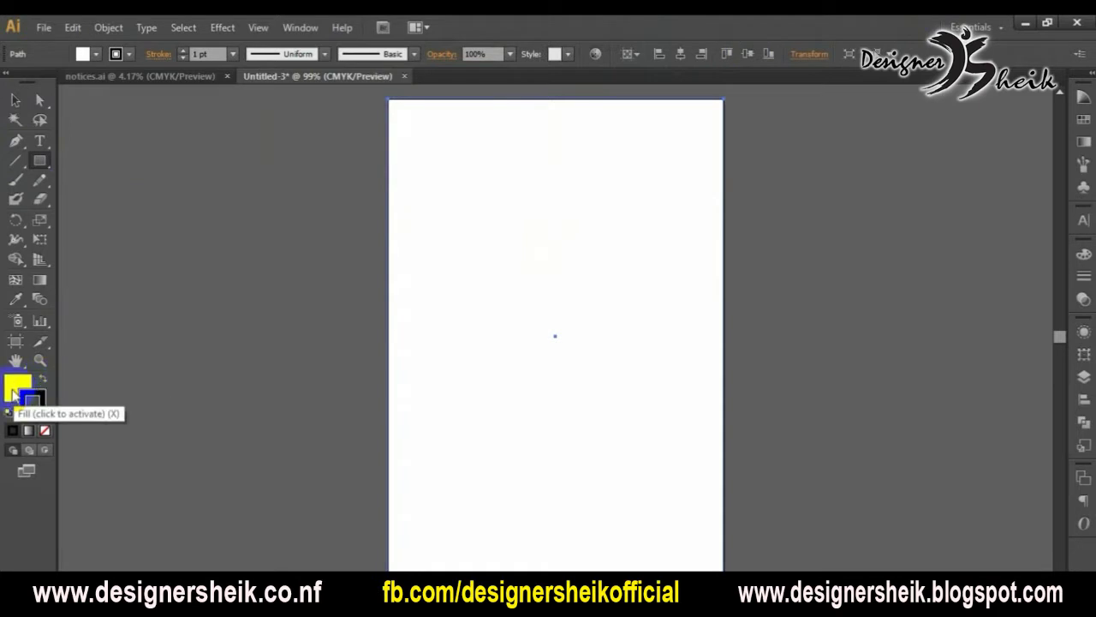
{"action": "left_click", "coordinate": [12, 429]}
{"action": "left_click", "coordinate": [44, 430]}
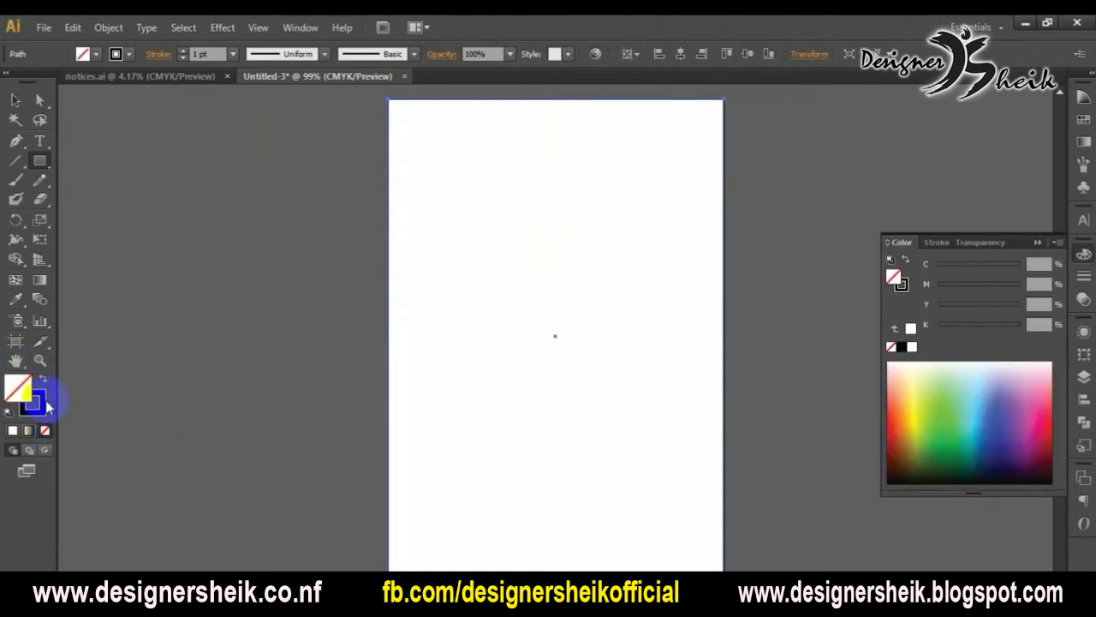
{"action": "left_click", "coordinate": [45, 404]}
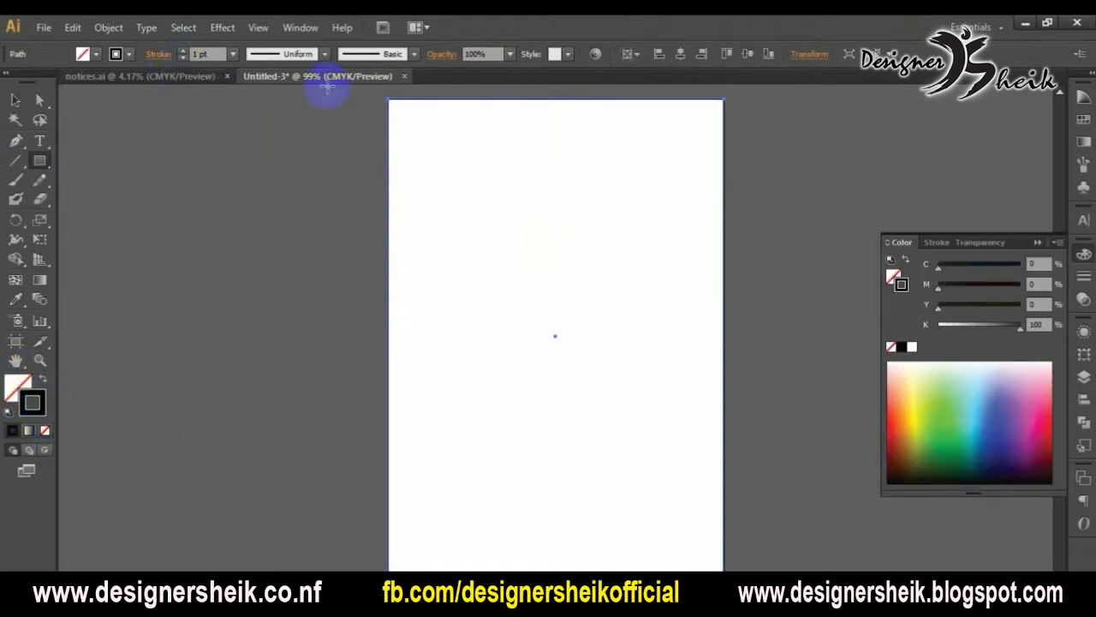
Try shrinking the rectangle proportionally to a width of about 14 cm
{"action": "left_click", "coordinate": [1082, 354]}
{"action": "left_click", "coordinate": [1009, 340]}
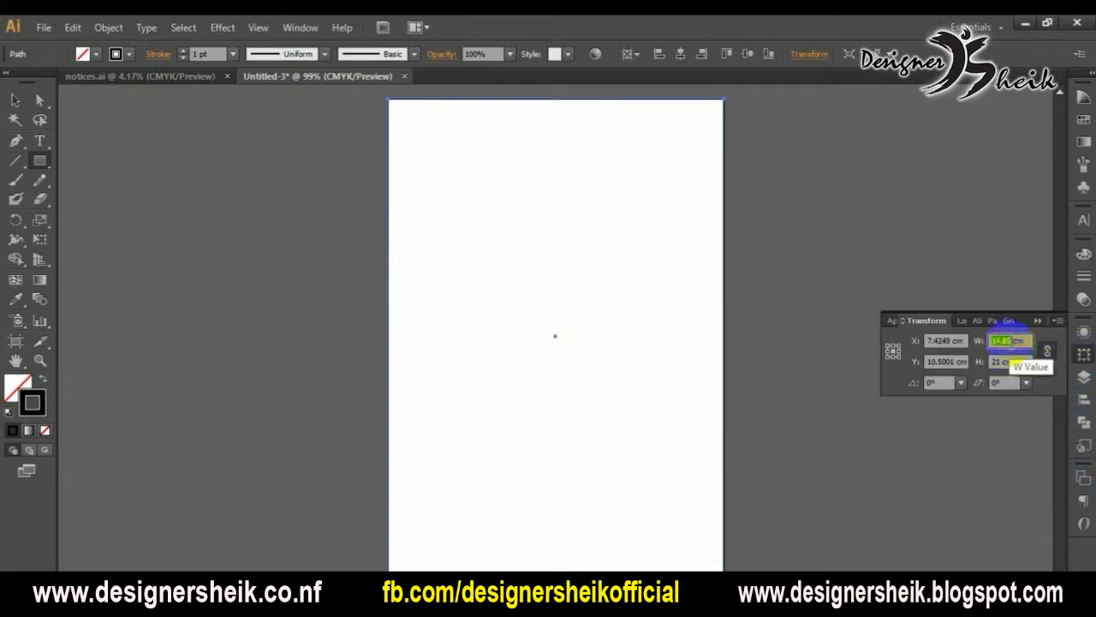
{"action": "type", "text": "14.1"}
{"action": "key", "text": "Return"}
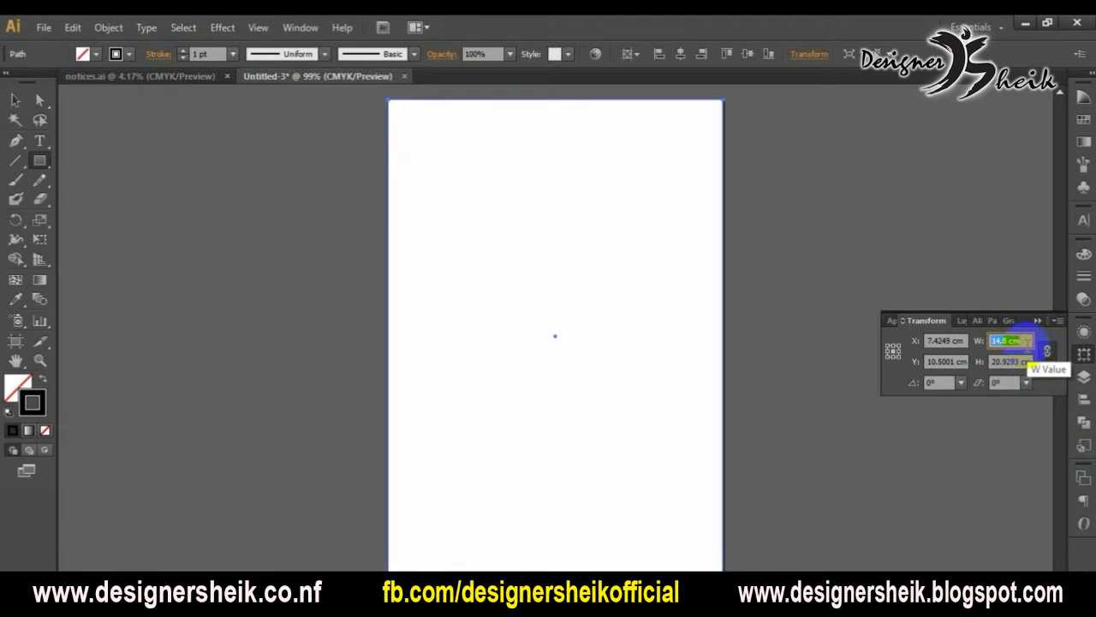
{"action": "key", "text": "Return"}
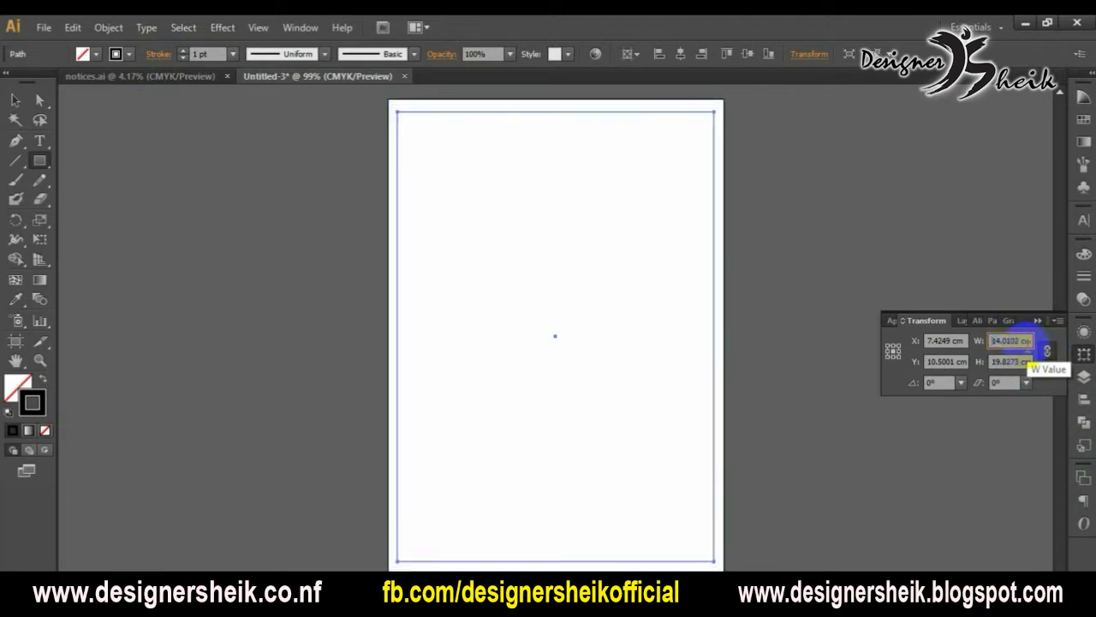
{"action": "key", "text": "Down"}
{"action": "key", "text": "Down"}
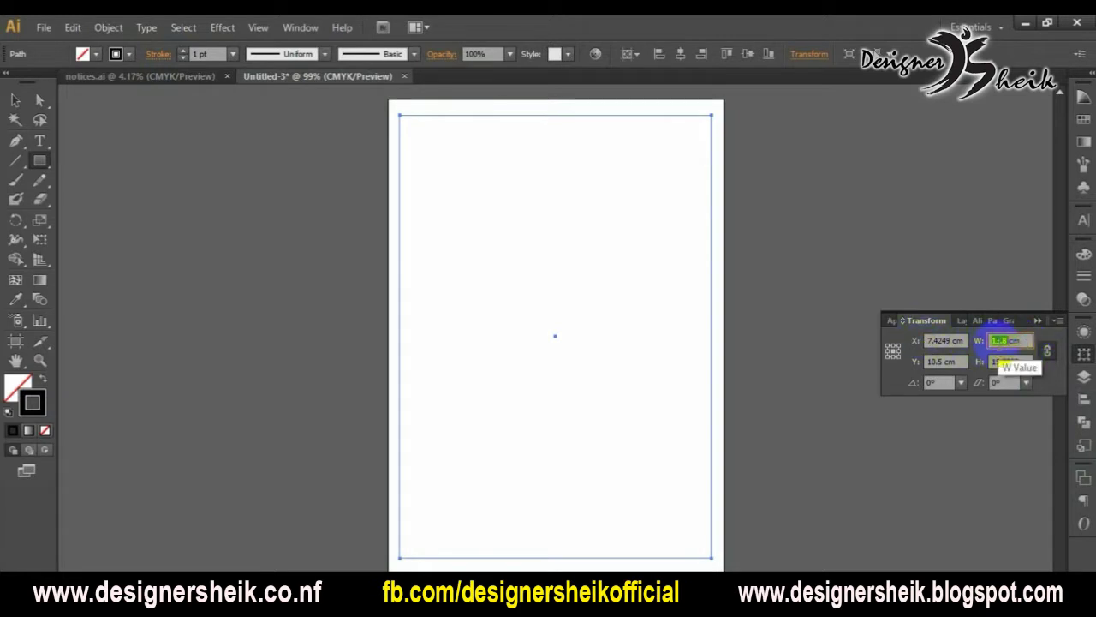
Unlink the rectangle's proportions and resize it to 13.5 cm wide and 20 cm high
{"action": "left_click", "coordinate": [1047, 351]}
{"action": "left_click", "coordinate": [1003, 342]}
{"action": "double_click", "coordinate": [1002, 342]}
{"action": "type", "text": "13.1"}
{"action": "key", "text": "Return"}
{"action": "left_click", "coordinate": [994, 361]}
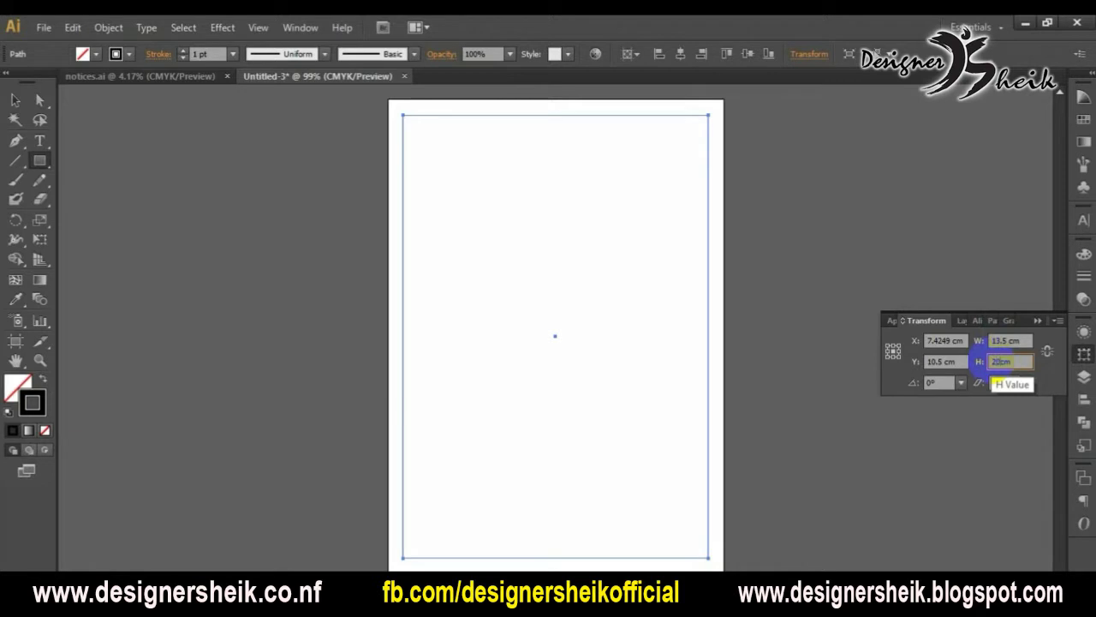
{"action": "type", "text": "20.5cm"}
{"action": "key", "text": "Return"}
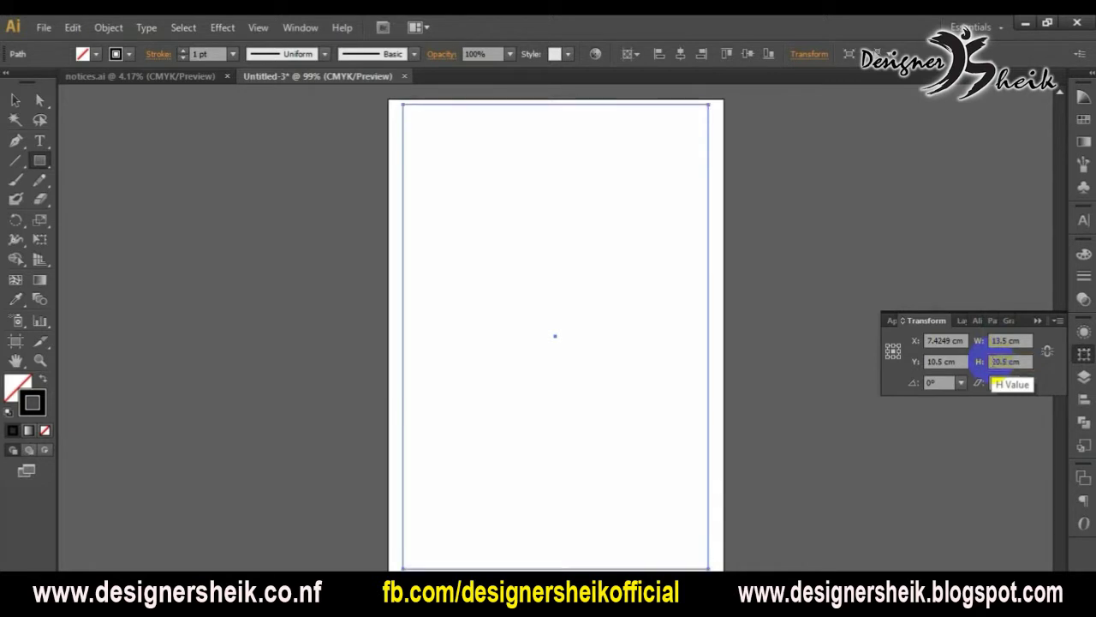
{"action": "type", "text": "20cm"}
{"action": "key", "text": "Return"}
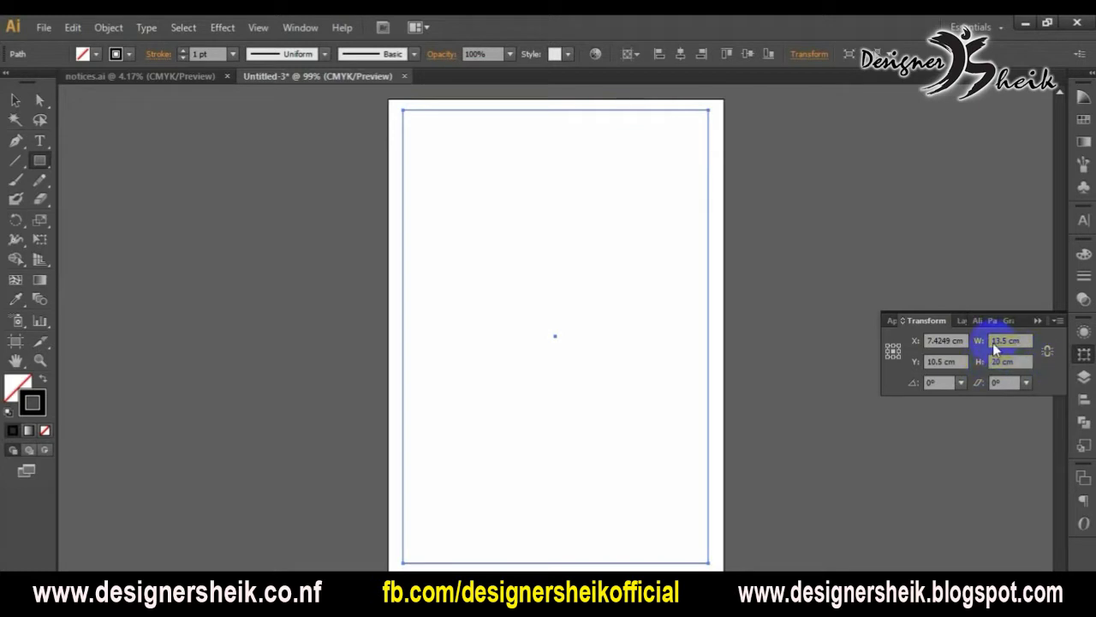
{"action": "left_click", "coordinate": [1036, 321]}
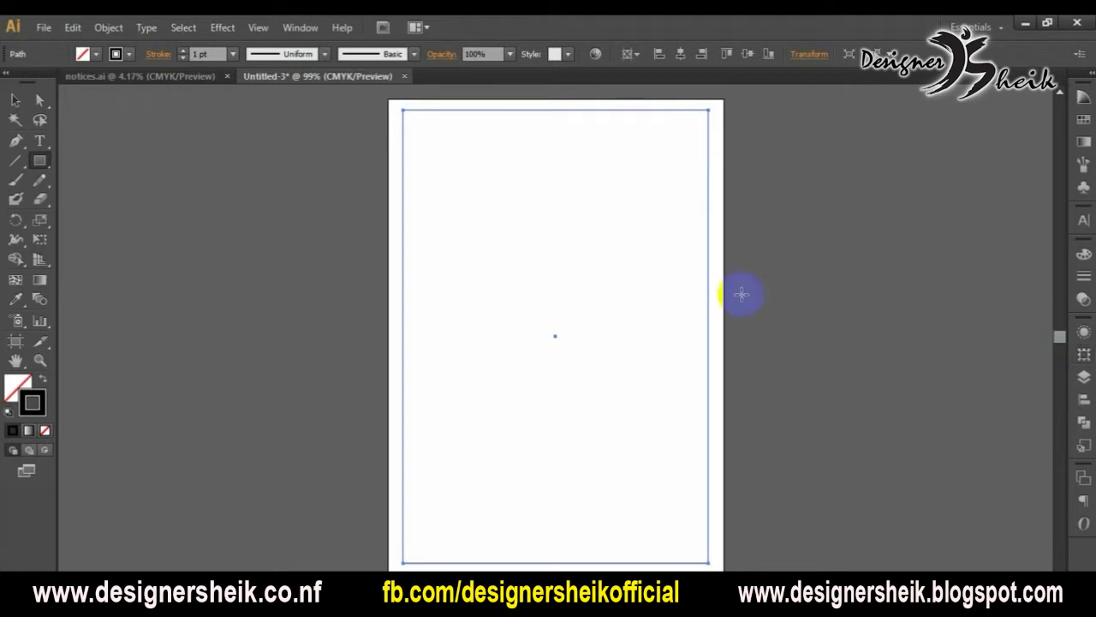
Align the rectangle's stroke to the inside and set its weight to 2 pt, leaving the rectangle deselected
{"action": "left_click", "coordinate": [15, 101]}
{"action": "left_click", "coordinate": [158, 54]}
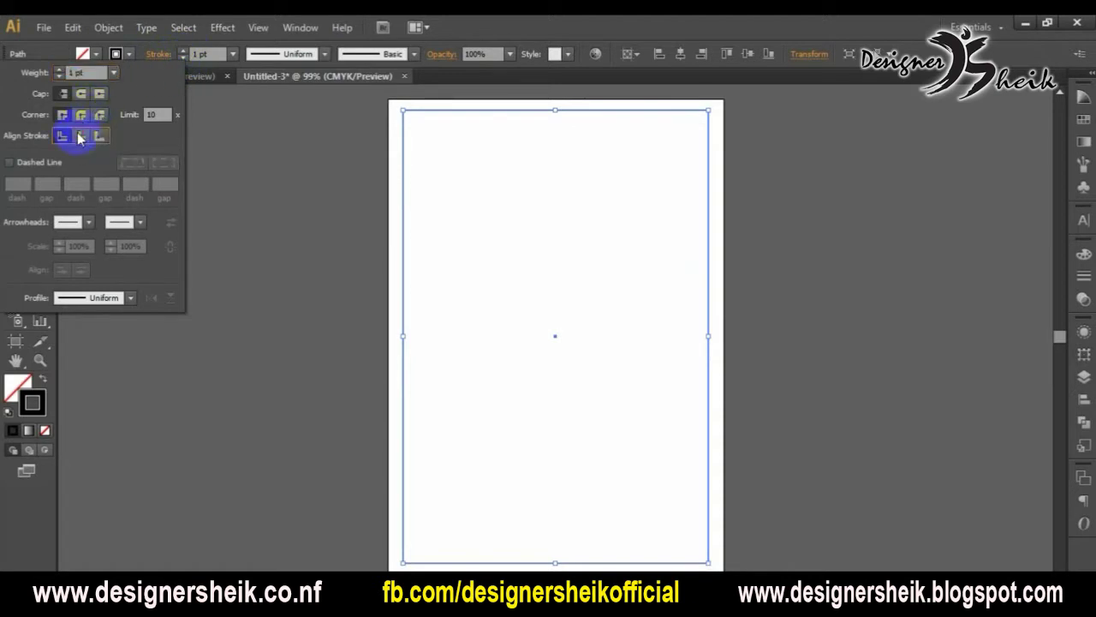
{"action": "left_click", "coordinate": [82, 135]}
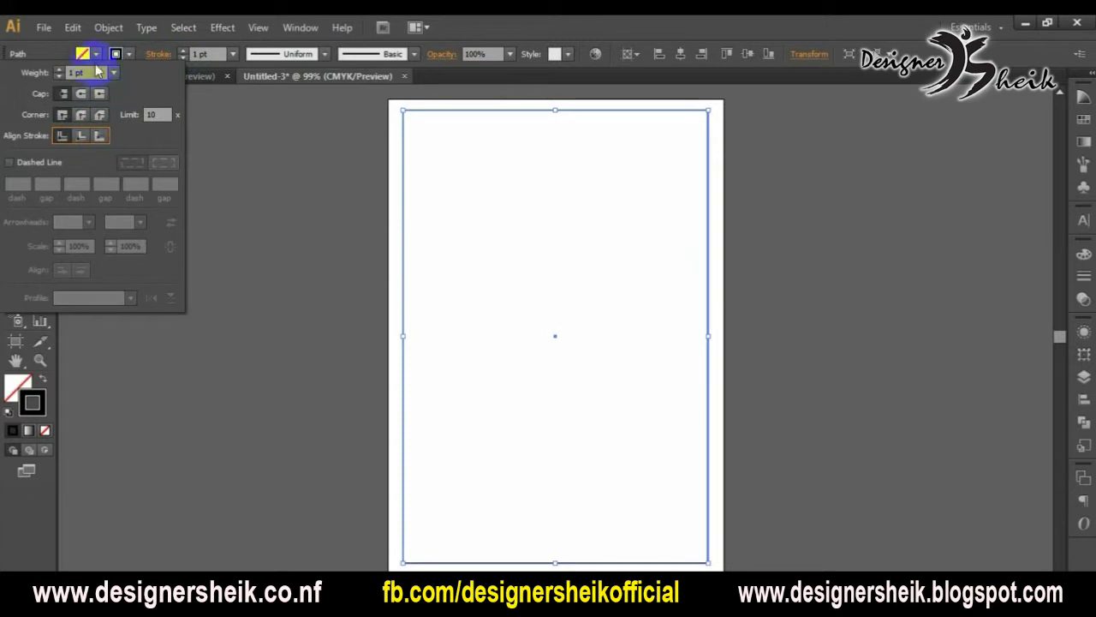
{"action": "left_click", "coordinate": [182, 49]}
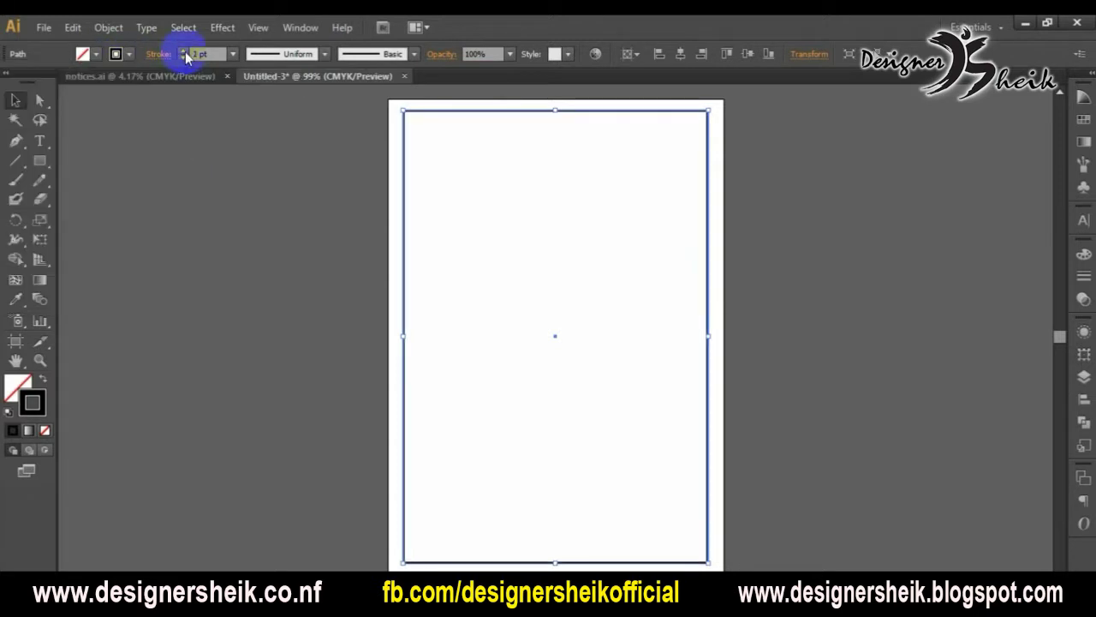
{"action": "left_click", "coordinate": [157, 54]}
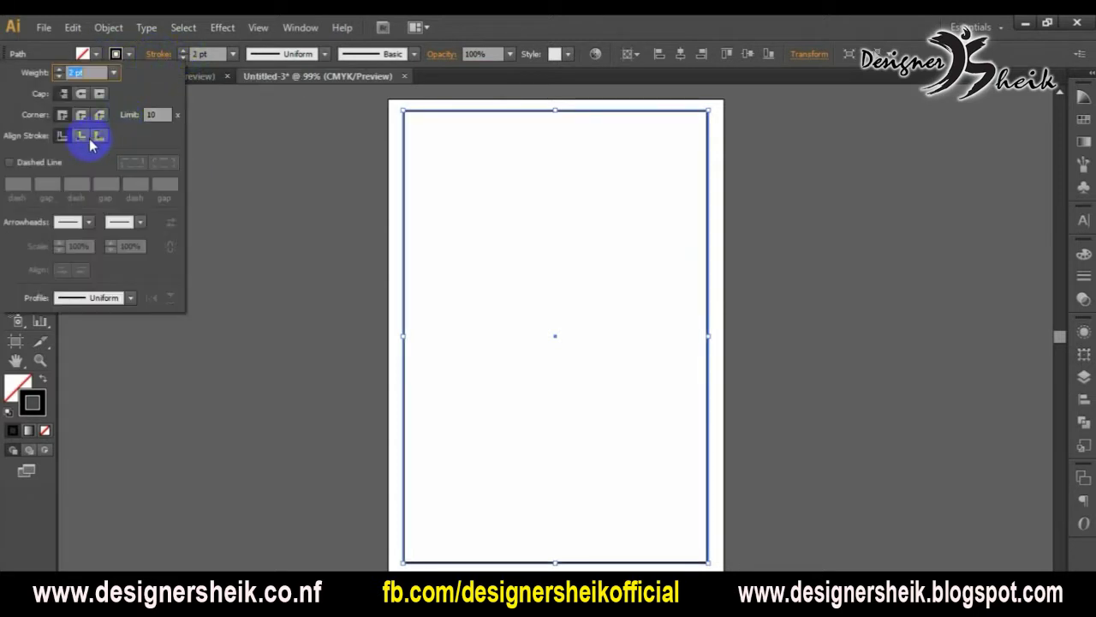
{"action": "left_click", "coordinate": [80, 135]}
{"action": "left_click", "coordinate": [83, 137]}
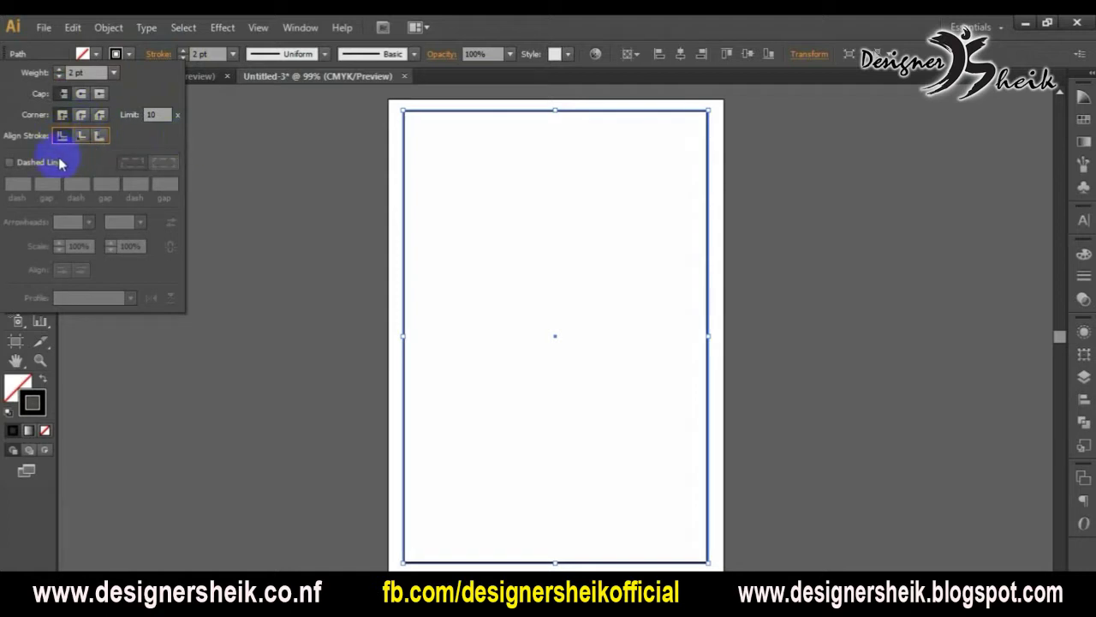
{"action": "left_click", "coordinate": [473, 155]}
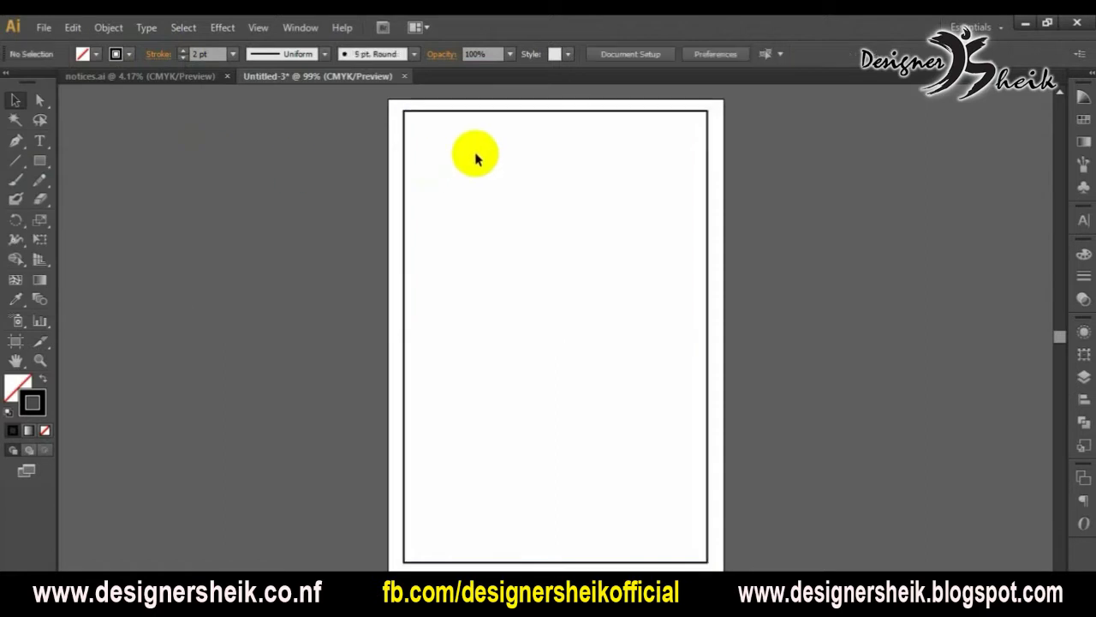
Set the border rectangle's stroke weight to 3 pt and leave the rectangle deselected
{"action": "scroll", "coordinate": [488, 115], "scroll_direction": "up", "scroll_amount": 3}
{"action": "left_click", "coordinate": [494, 108]}
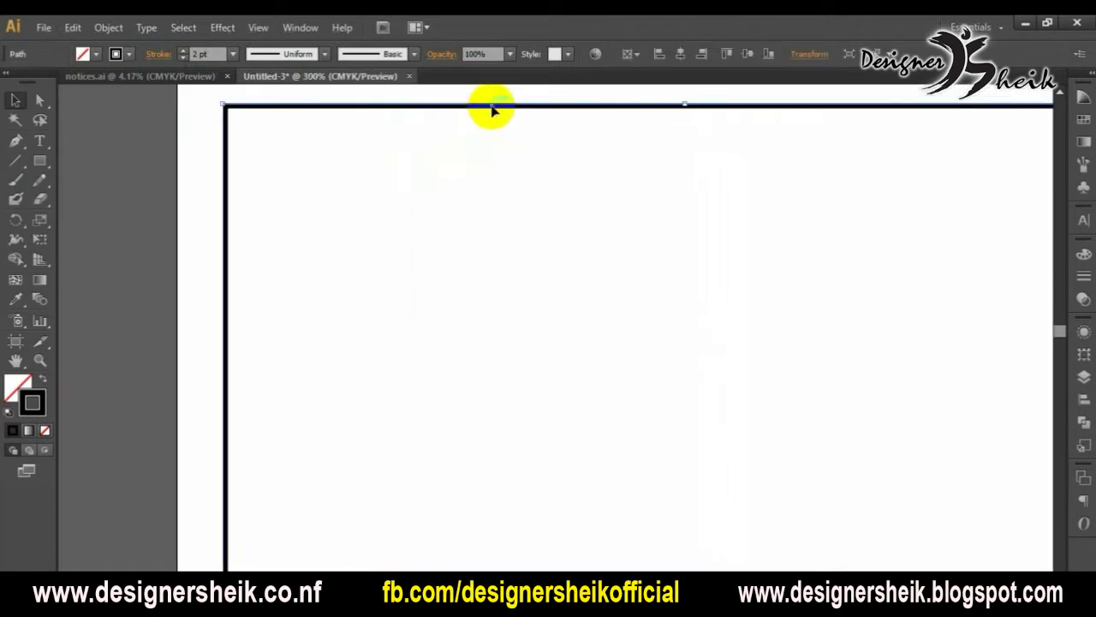
{"action": "scroll", "coordinate": [398, 146], "scroll_direction": "down", "scroll_amount": 2}
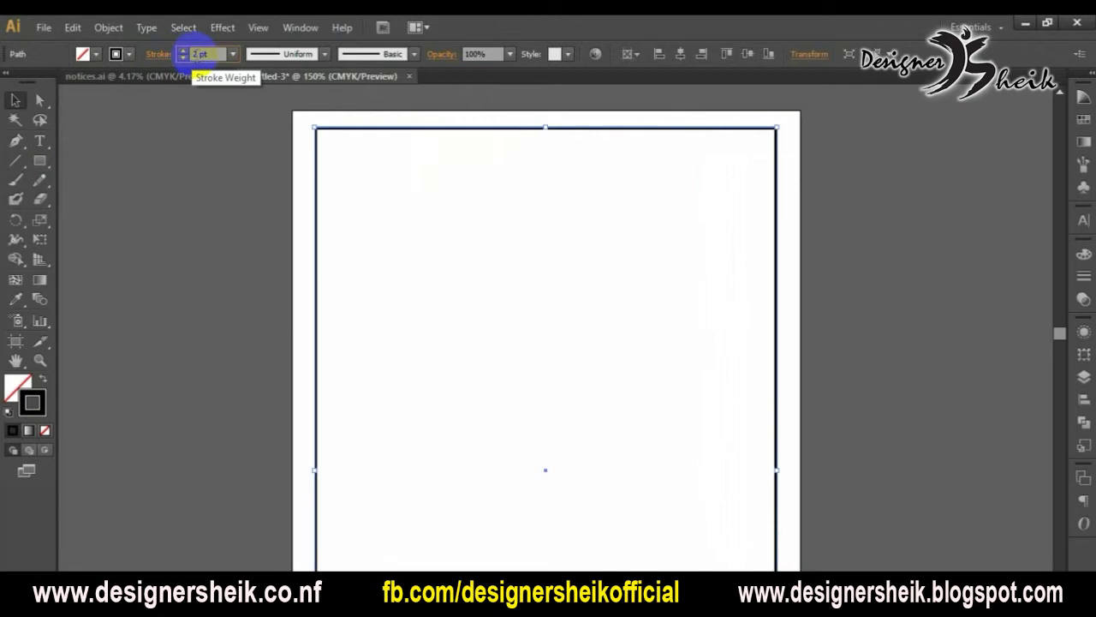
{"action": "key", "text": "Return"}
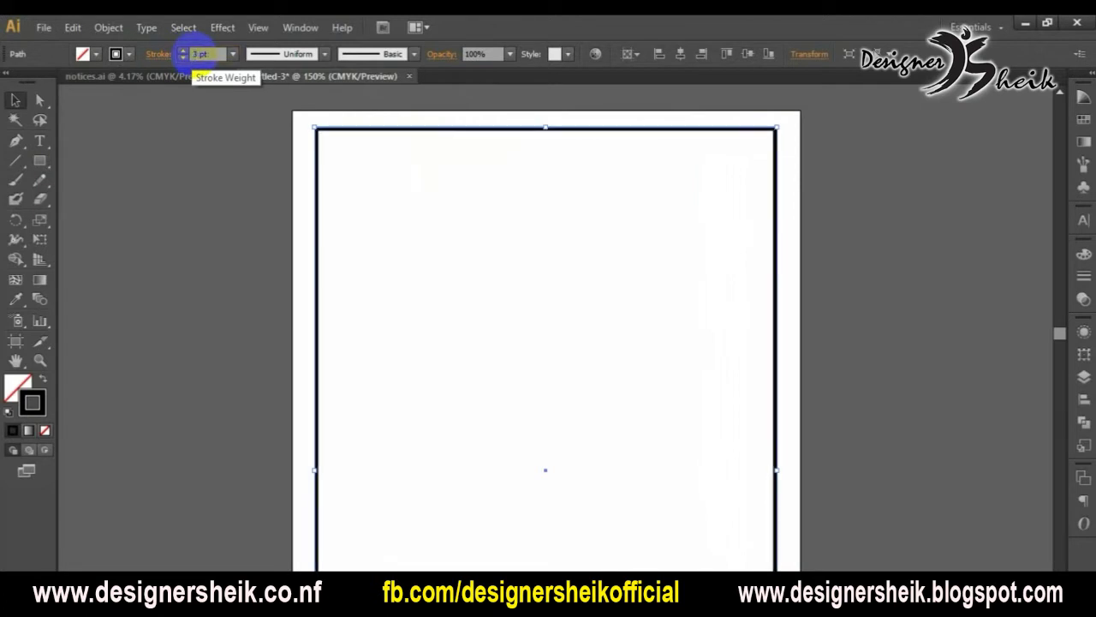
{"action": "left_click", "coordinate": [245, 284]}
{"action": "scroll", "coordinate": [343, 242], "scroll_direction": "down", "scroll_amount": 1}
{"action": "scroll", "coordinate": [345, 246], "scroll_direction": "down", "scroll_amount": 1}
{"action": "scroll", "coordinate": [345, 246], "scroll_direction": "down", "scroll_amount": 1}
{"action": "left_click", "coordinate": [410, 124]}
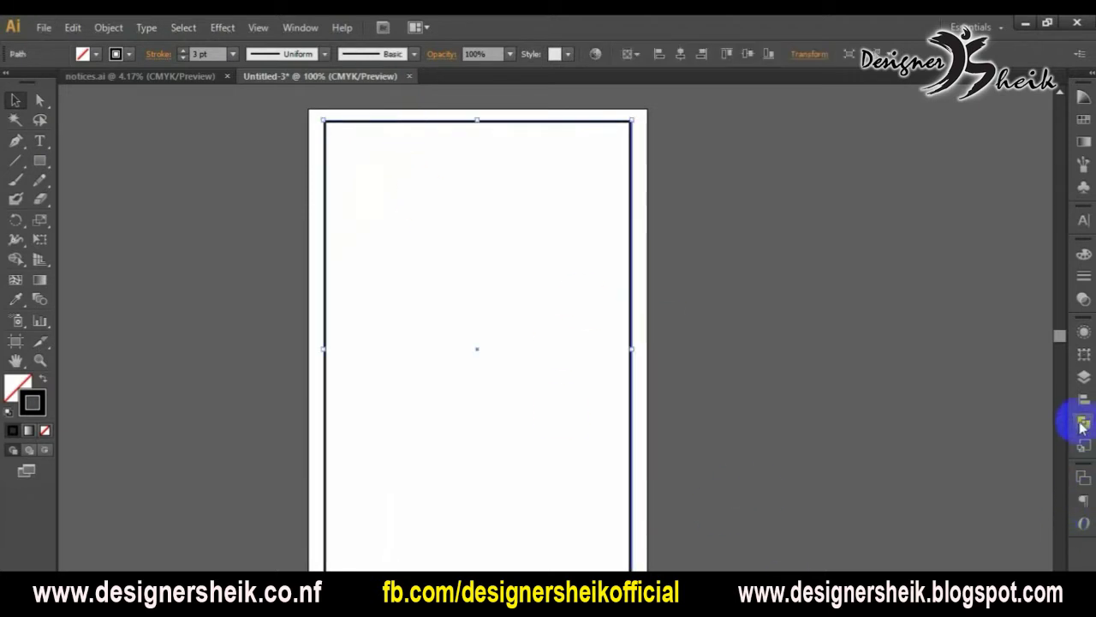
{"action": "left_click", "coordinate": [641, 266]}
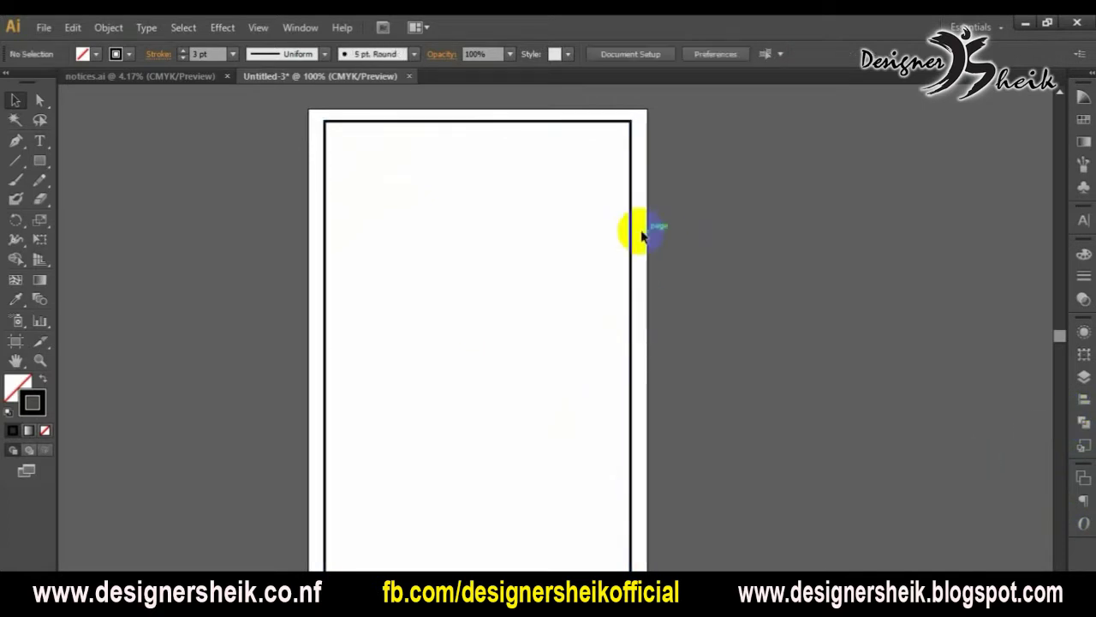
Duplicate the border rectangle in place, keeping the copy selected
{"action": "left_click", "coordinate": [632, 230]}
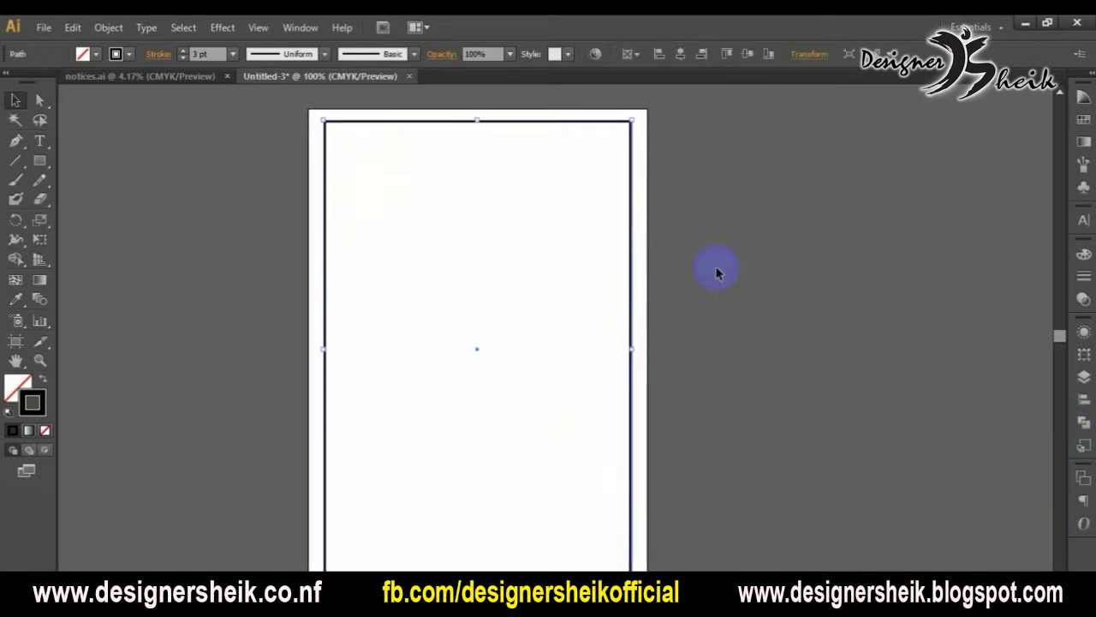
{"action": "scroll", "coordinate": [718, 303], "scroll_direction": "down", "scroll_amount": 1}
{"action": "scroll", "coordinate": [716, 302], "scroll_direction": "up", "scroll_amount": 1}
{"action": "scroll", "coordinate": [813, 464], "scroll_direction": "down", "scroll_amount": 1}
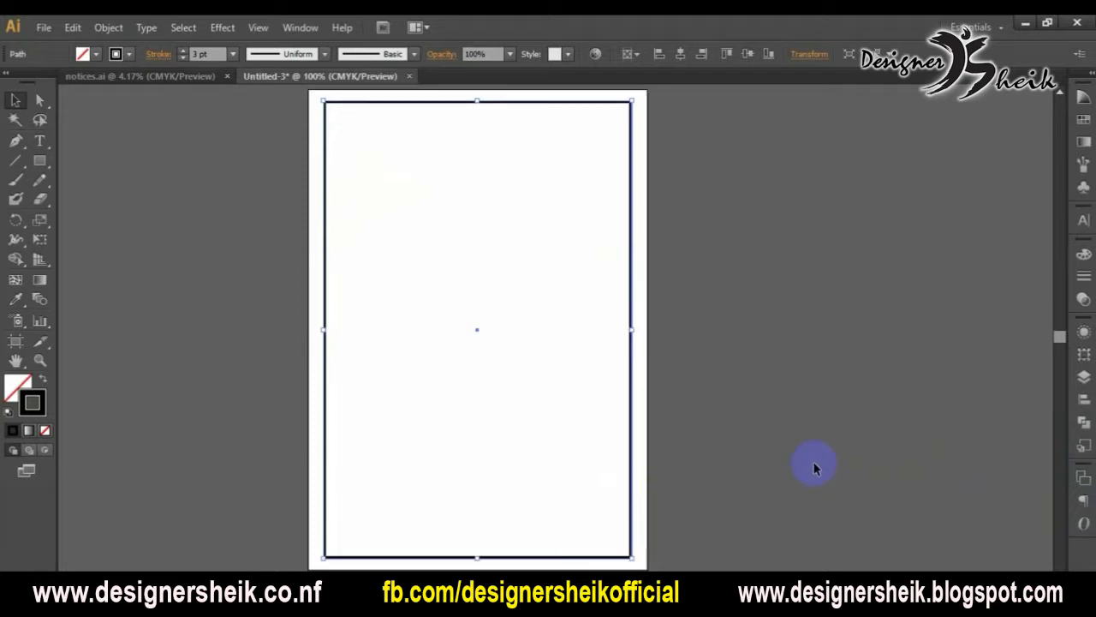
{"action": "left_click", "coordinate": [1084, 358]}
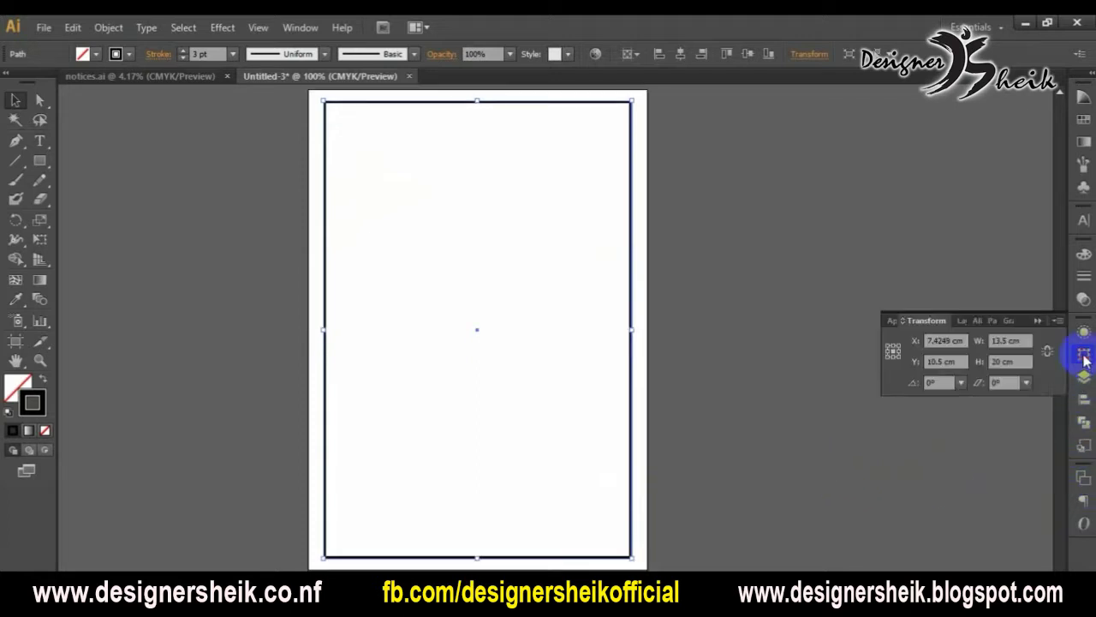
{"action": "left_click", "coordinate": [1039, 322]}
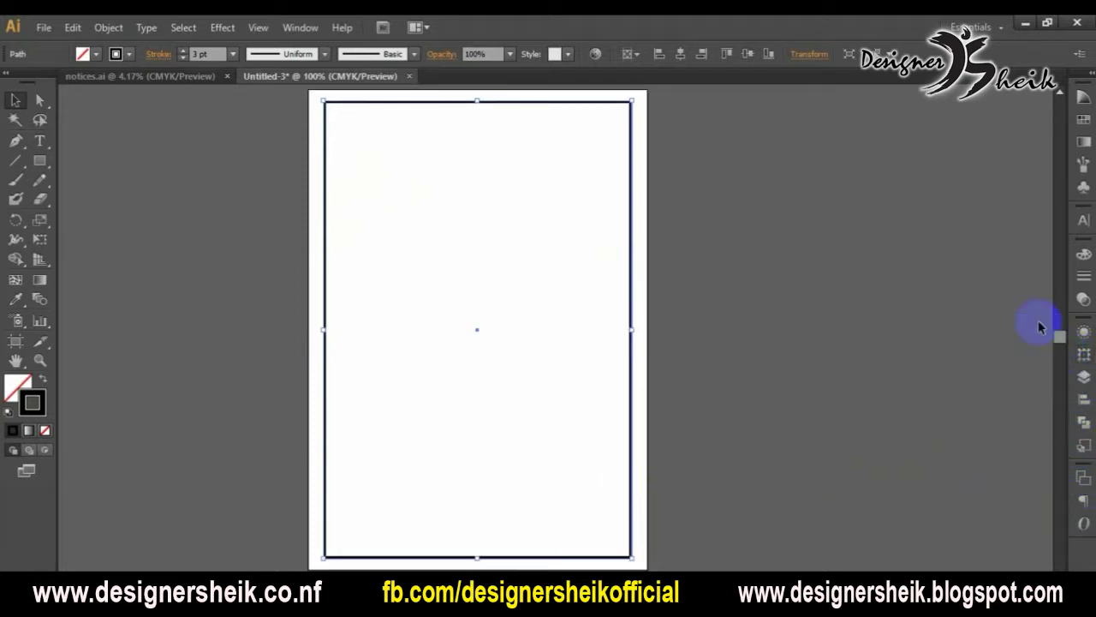
{"action": "scroll", "coordinate": [639, 383], "scroll_direction": "up", "scroll_amount": 2}
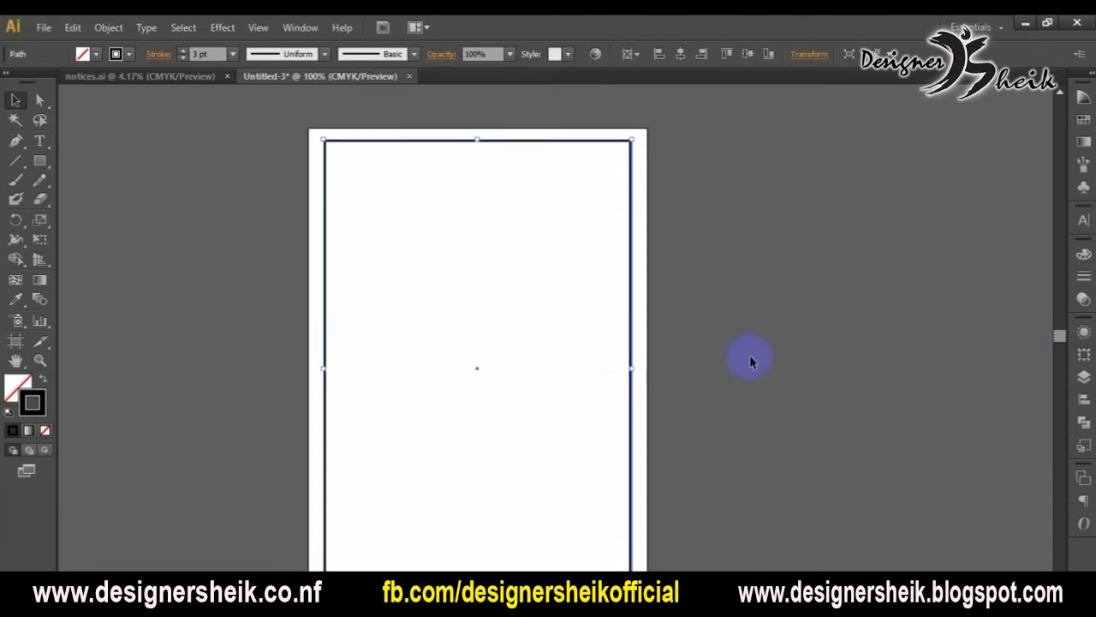
{"action": "key", "text": "Delete"}
{"action": "key", "text": "ctrl+z"}
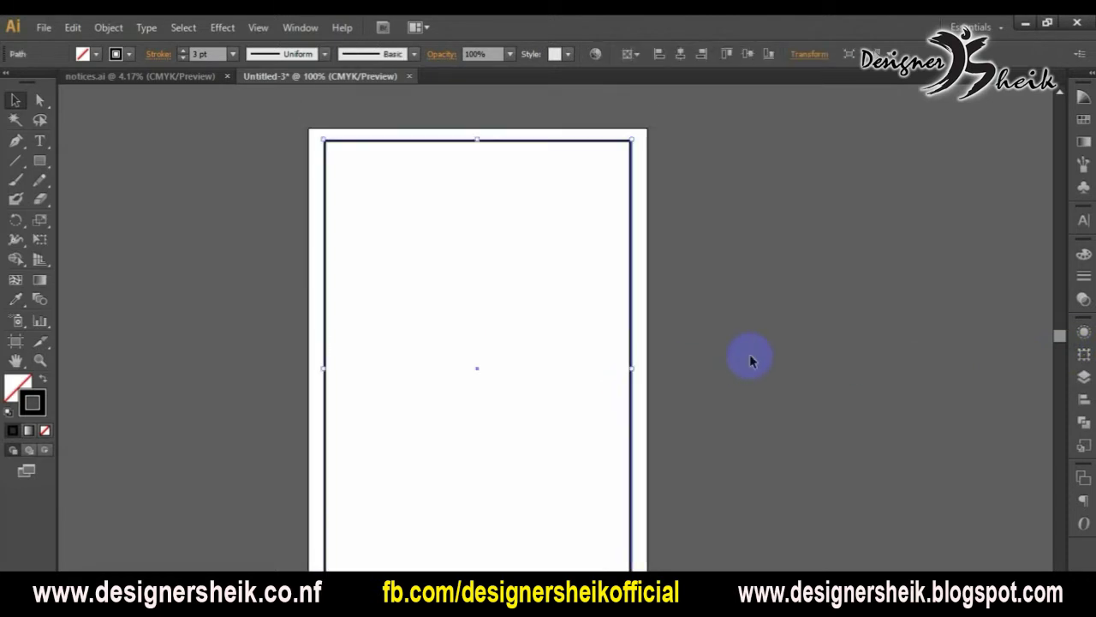
{"action": "scroll", "coordinate": [745, 355], "scroll_direction": "down", "scroll_amount": 1}
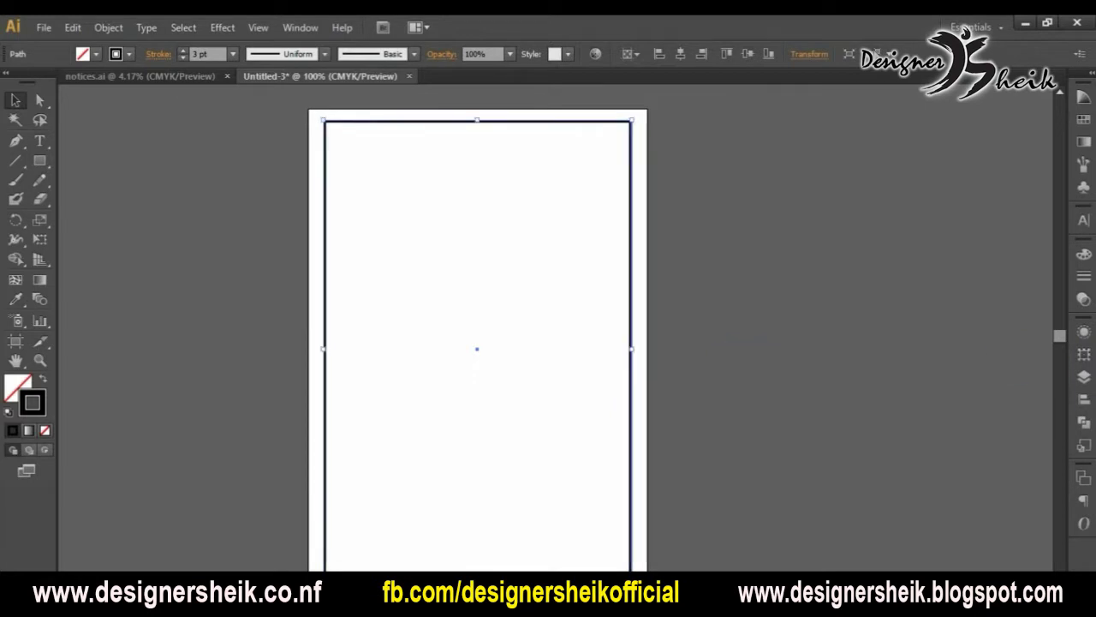
Resize the duplicate border to 13.2 cm wide and 19.7 cm high about its centre
{"action": "left_click", "coordinate": [1083, 353]}
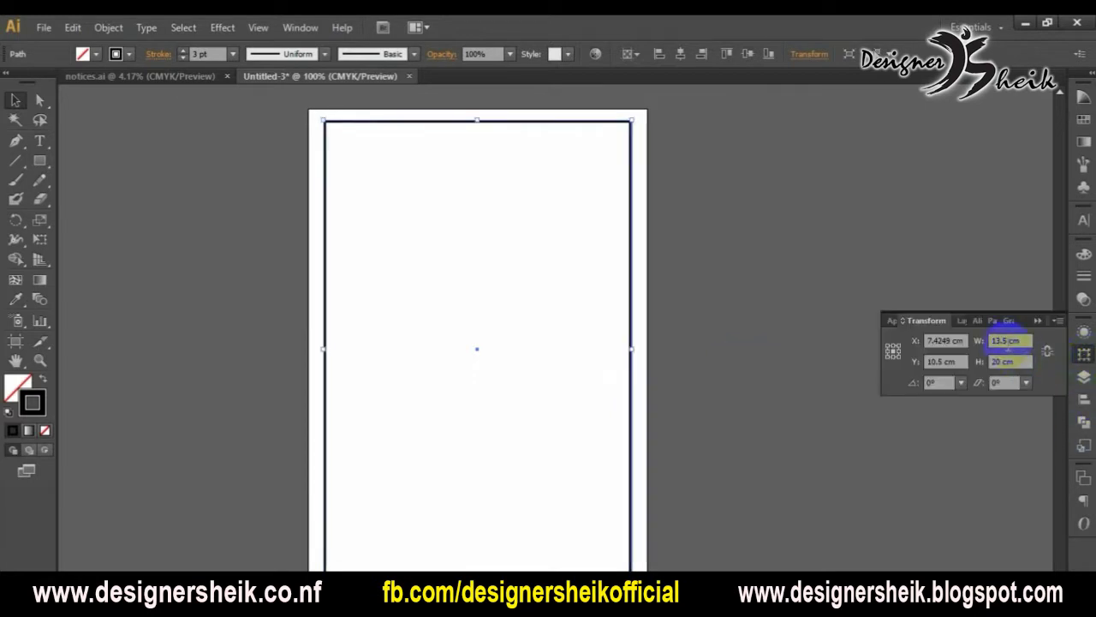
{"action": "left_click", "coordinate": [1007, 341]}
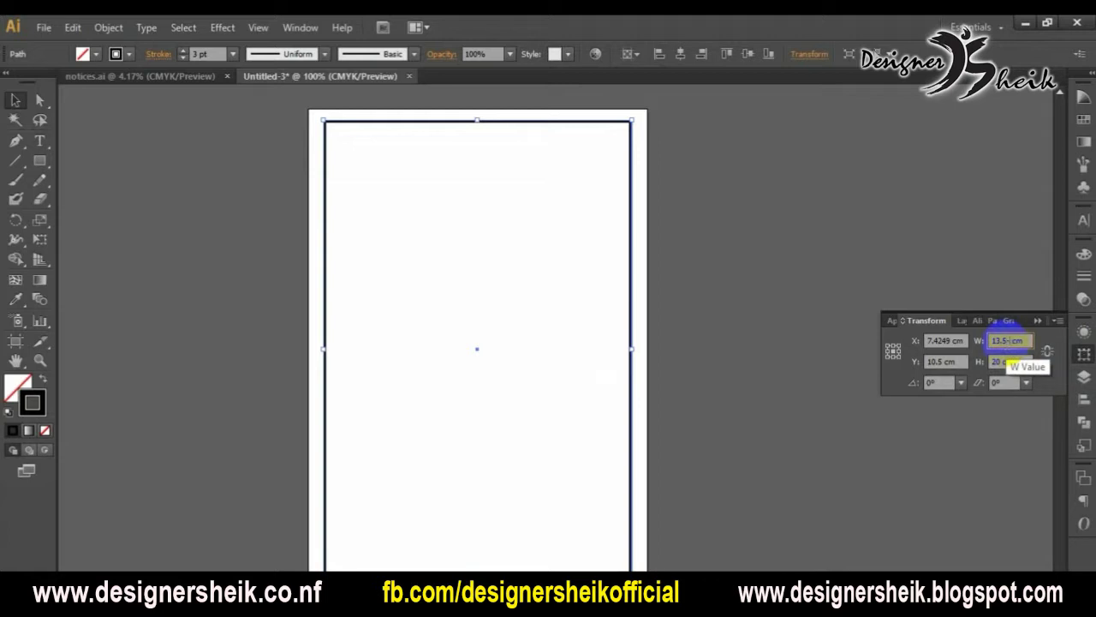
{"action": "type", "text": "-.3"}
{"action": "key", "text": "Return"}
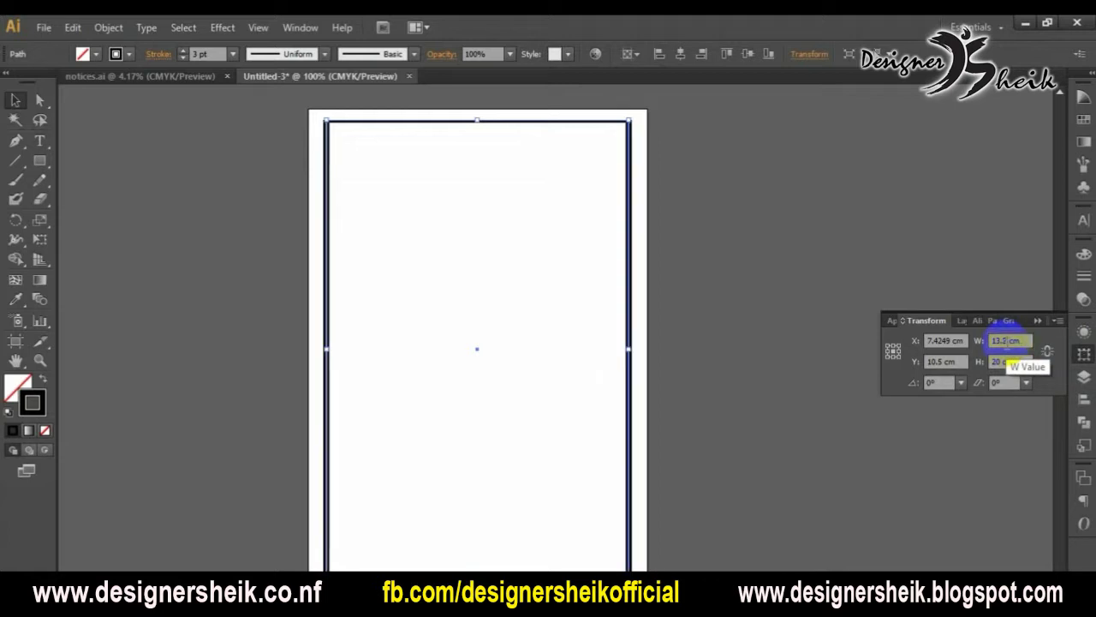
{"action": "left_click", "coordinate": [1001, 362]}
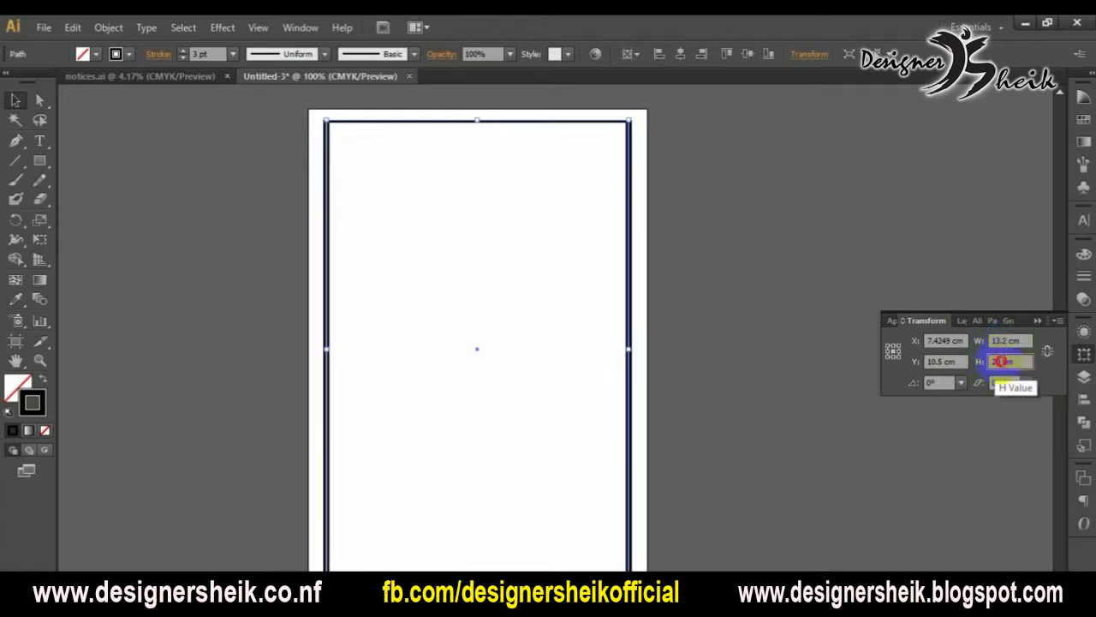
{"action": "key", "text": "Return"}
Set the inner border's stroke weight to 1.5 pt and deselect it
{"action": "left_click", "coordinate": [196, 54]}
{"action": "type", "text": "1.5"}
{"action": "key", "text": "Return"}
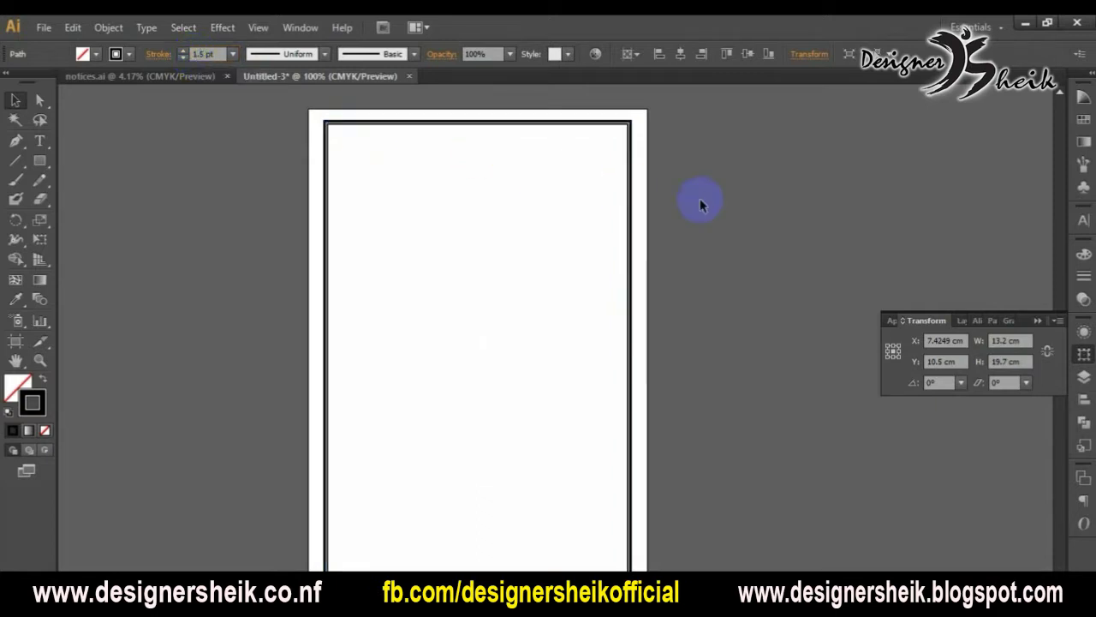
{"action": "left_click", "coordinate": [699, 202]}
{"action": "scroll", "coordinate": [489, 137], "scroll_direction": "up", "scroll_amount": 2}
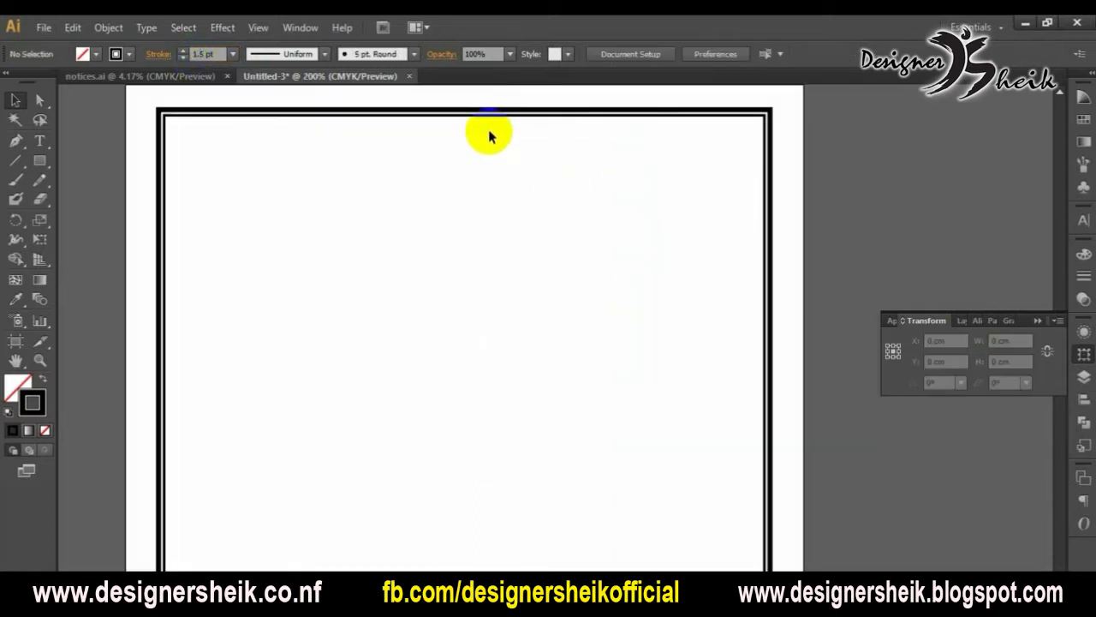
{"action": "scroll", "coordinate": [489, 137], "scroll_direction": "down", "scroll_amount": 2}
{"action": "left_click_drag", "start_coordinate": [287, 127], "coordinate": [460, 200]}
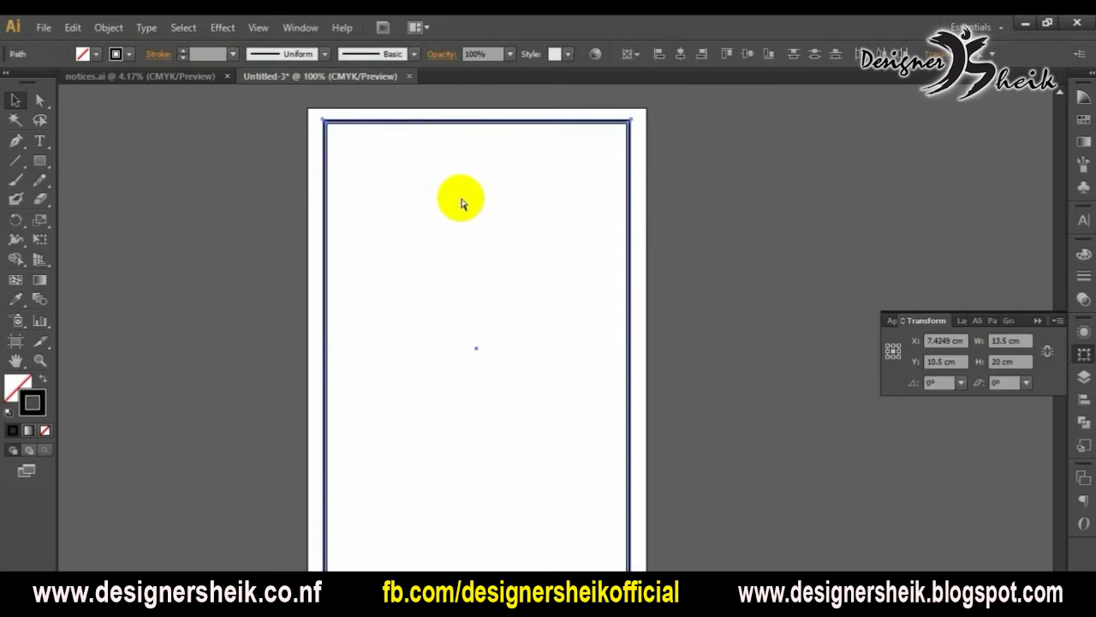
{"action": "left_click", "coordinate": [461, 202]}
{"action": "scroll", "coordinate": [461, 202], "scroll_direction": "up", "scroll_amount": 2}
{"action": "scroll", "coordinate": [461, 202], "scroll_direction": "down", "scroll_amount": 3}
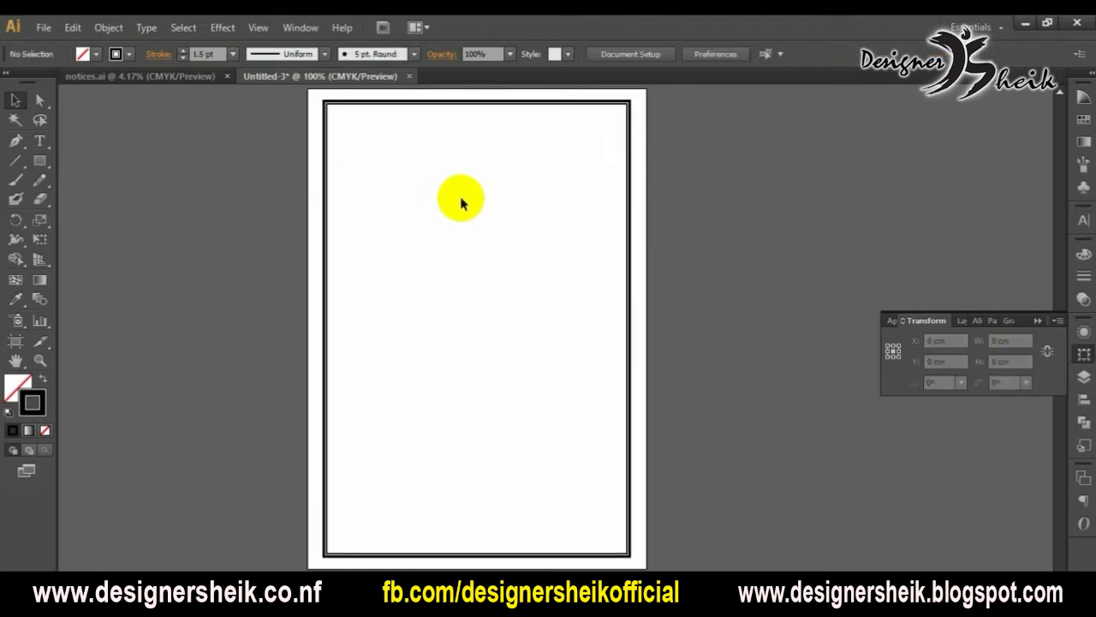
{"action": "scroll", "coordinate": [461, 202], "scroll_direction": "up", "scroll_amount": 1}
Draw a horizontal rectangle about 13.2 cm wide and 1.6 cm high across the inner border in the page's upper part
{"action": "left_click", "coordinate": [40, 160]}
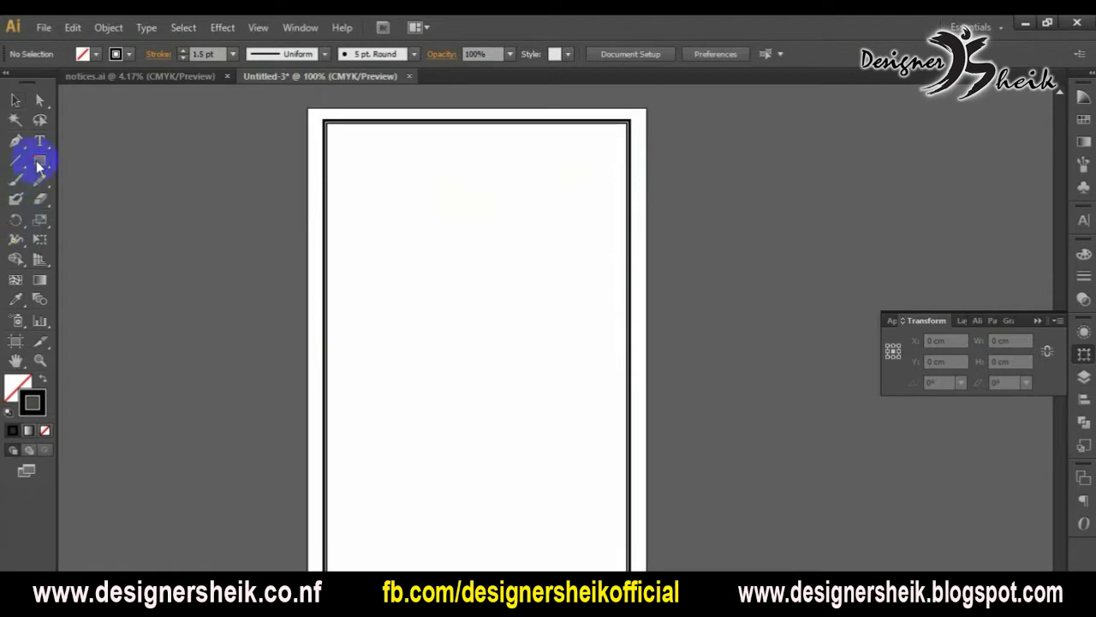
{"action": "scroll", "coordinate": [367, 189], "scroll_direction": "up", "scroll_amount": 3}
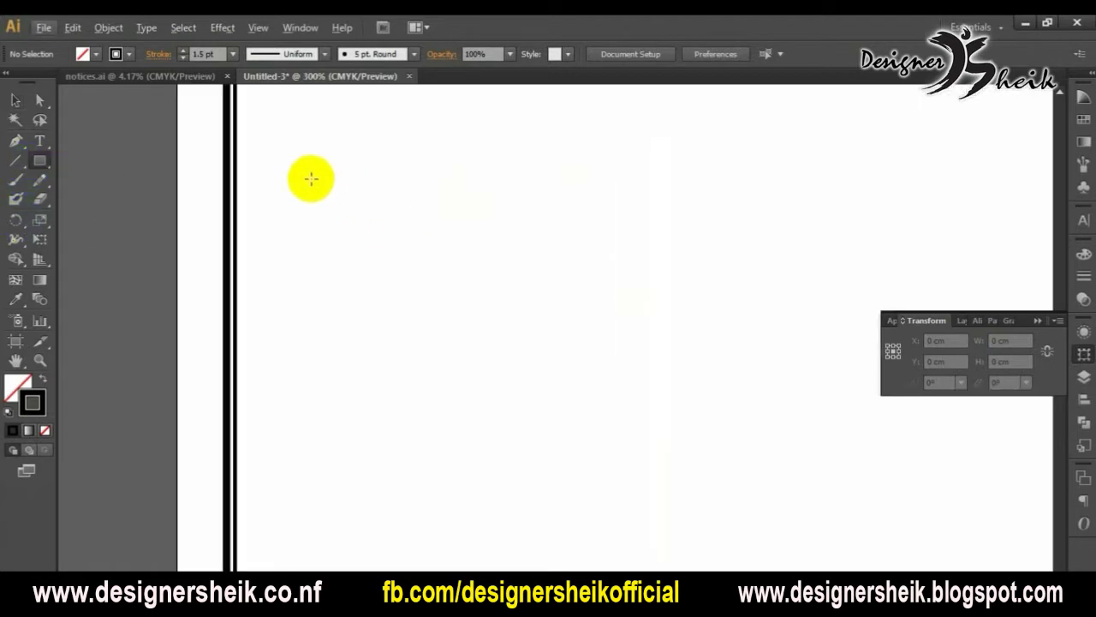
{"action": "scroll", "coordinate": [238, 174], "scroll_direction": "down", "scroll_amount": 2}
{"action": "scroll", "coordinate": [242, 192], "scroll_direction": "up", "scroll_amount": 1}
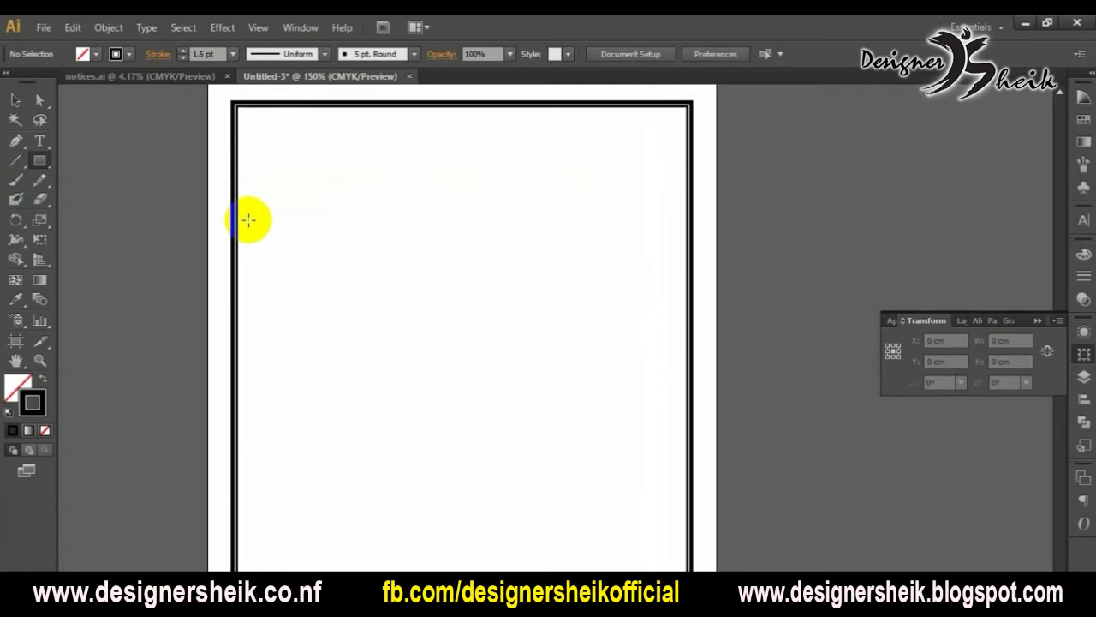
{"action": "left_click_drag", "start_coordinate": [238, 222], "coordinate": [686, 277]}
{"action": "left_click", "coordinate": [14, 101]}
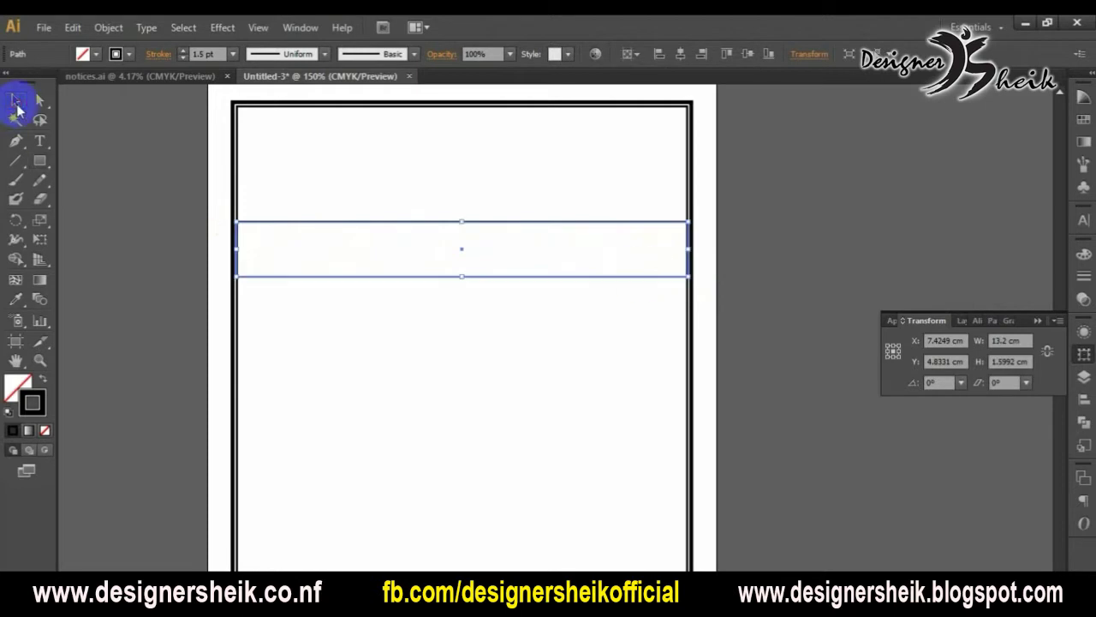
Pull in the horizontal rectangle's left edge to make it about 13.18 cm wide, and align its stroke to the inside
{"action": "scroll", "coordinate": [281, 265], "scroll_direction": "up", "scroll_amount": 2}
{"action": "left_click_drag", "start_coordinate": [171, 248], "coordinate": [174, 250]}
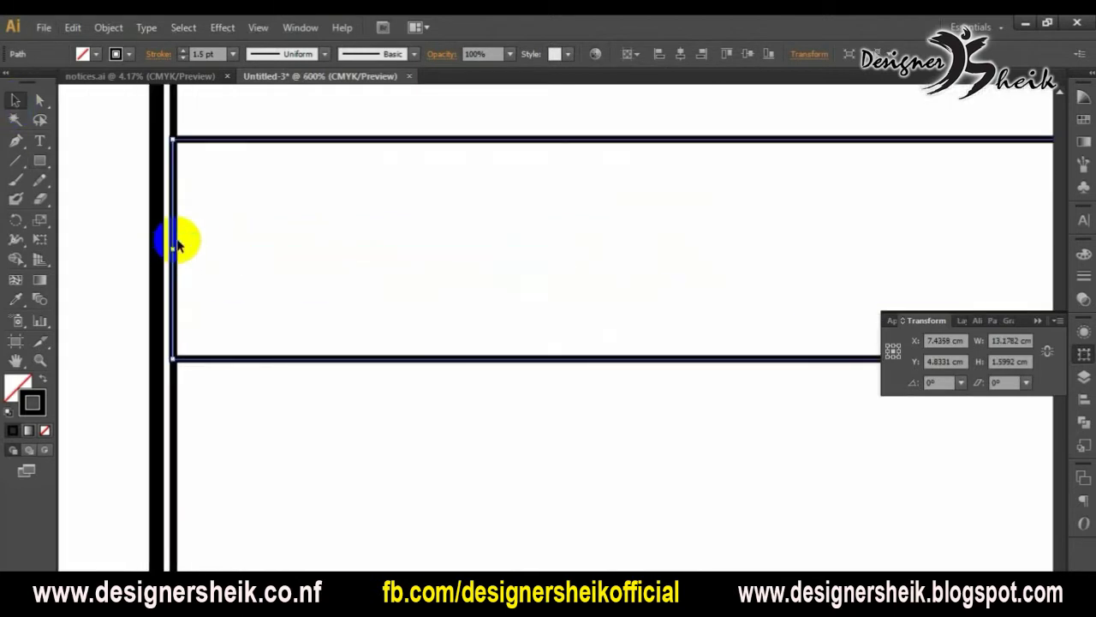
{"action": "left_click", "coordinate": [155, 55]}
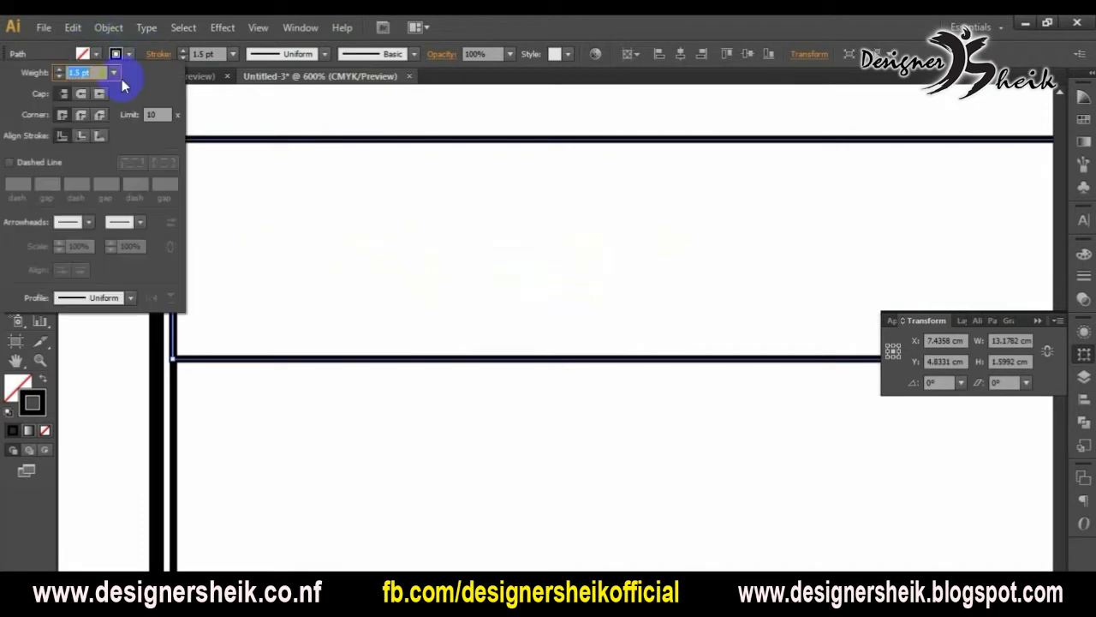
{"action": "left_click", "coordinate": [79, 137]}
{"action": "left_click", "coordinate": [226, 308]}
{"action": "left_click_drag", "start_coordinate": [178, 249], "coordinate": [169, 252]}
{"action": "scroll", "coordinate": [169, 252], "scroll_direction": "down", "scroll_amount": 4}
{"action": "left_click", "coordinate": [381, 391]}
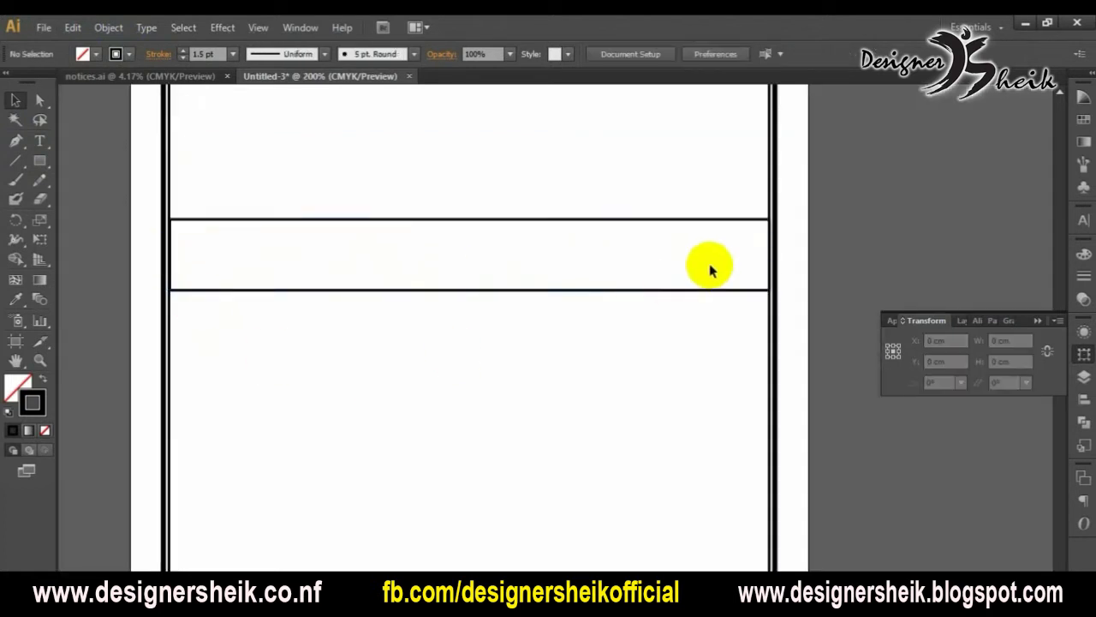
Swap the horizontal rectangle's fill and stroke to make it a solid black band without an outline
{"action": "scroll", "coordinate": [778, 259], "scroll_direction": "up", "scroll_amount": 3}
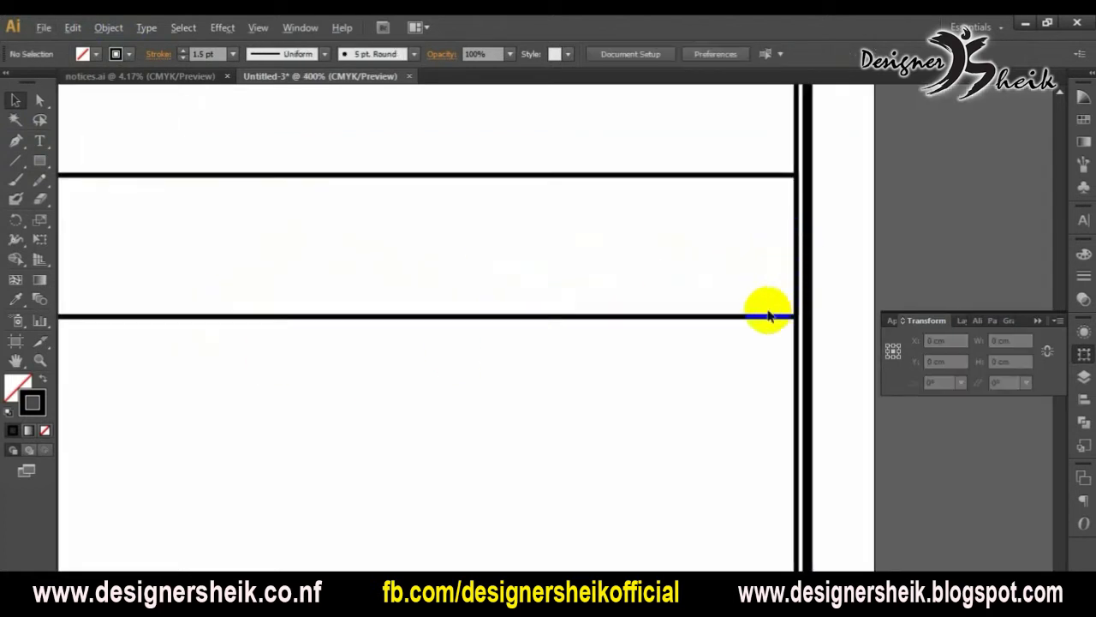
{"action": "scroll", "coordinate": [771, 306], "scroll_direction": "down", "scroll_amount": 2}
{"action": "left_click", "coordinate": [648, 312]}
{"action": "left_click", "coordinate": [585, 322]}
{"action": "left_click", "coordinate": [586, 313]}
{"action": "left_click", "coordinate": [43, 379]}
{"action": "left_click", "coordinate": [369, 399]}
{"action": "left_click", "coordinate": [407, 313]}
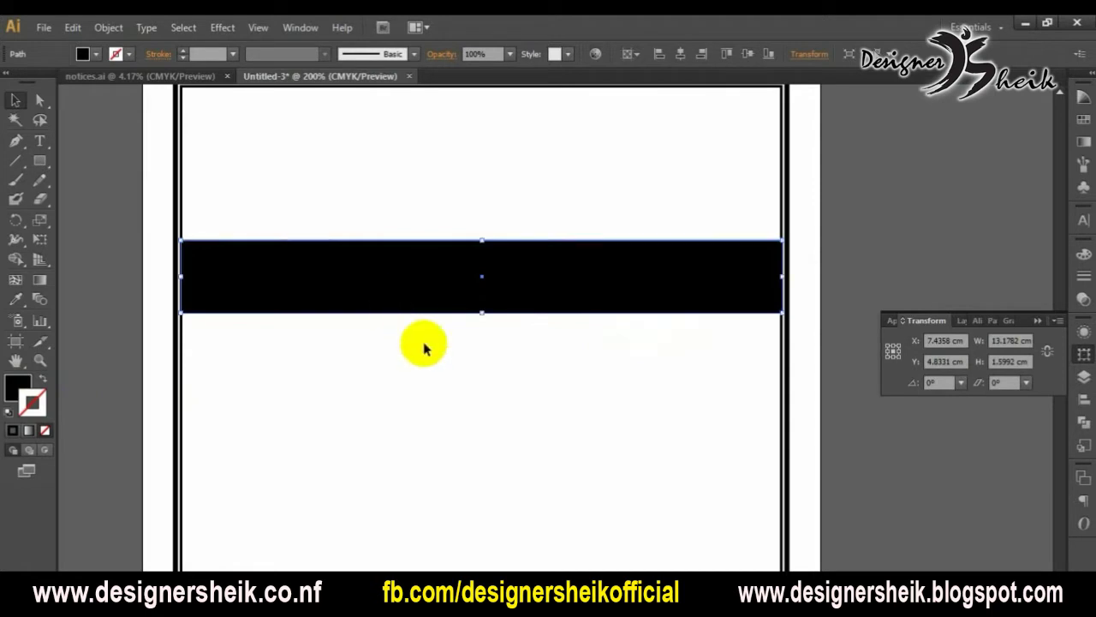
{"action": "left_click", "coordinate": [426, 346]}
Move the black band slightly down the page, deselect it and collapse the Transform panel
{"action": "scroll", "coordinate": [425, 348], "scroll_direction": "down", "scroll_amount": 1}
{"action": "scroll", "coordinate": [428, 351], "scroll_direction": "up", "scroll_amount": 1}
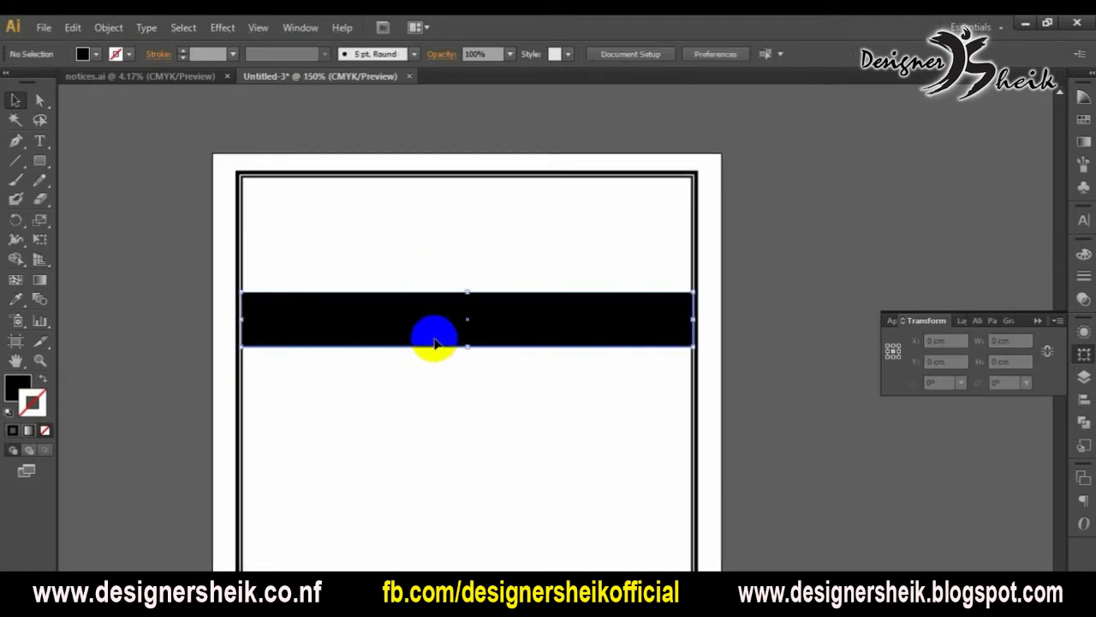
{"action": "left_click", "coordinate": [434, 341]}
{"action": "scroll", "coordinate": [462, 374], "scroll_direction": "down", "scroll_amount": 1}
{"action": "left_click", "coordinate": [462, 374]}
{"action": "scroll", "coordinate": [462, 374], "scroll_direction": "down", "scroll_amount": 3}
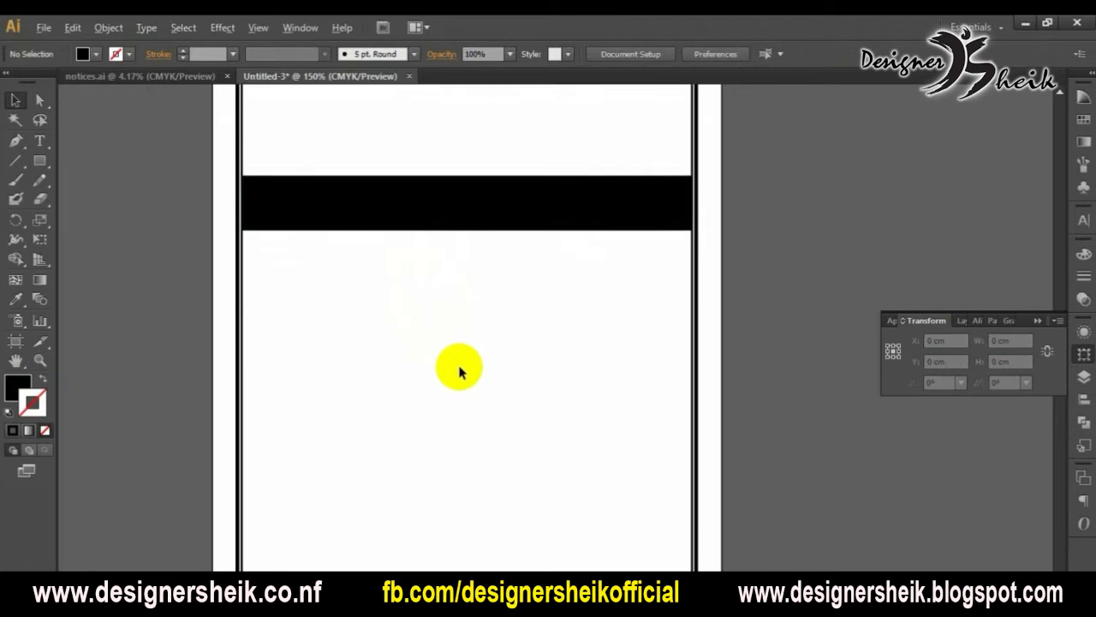
{"action": "scroll", "coordinate": [461, 373], "scroll_direction": "down", "scroll_amount": 1}
{"action": "scroll", "coordinate": [460, 372], "scroll_direction": "down", "scroll_amount": 1}
{"action": "scroll", "coordinate": [460, 371], "scroll_direction": "up", "scroll_amount": 1}
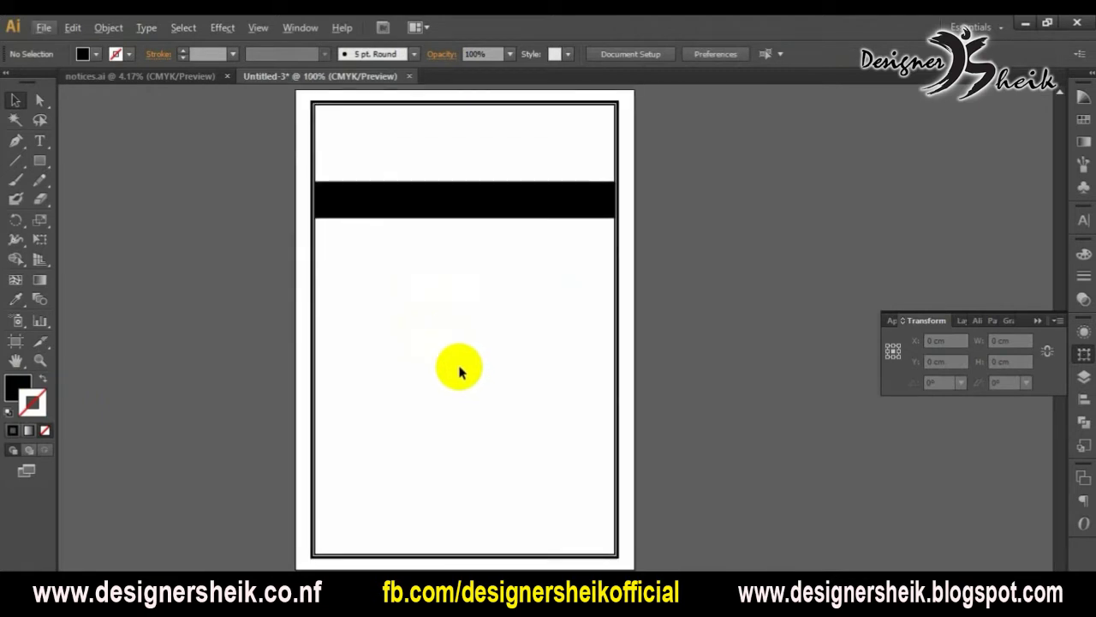
{"action": "left_click_drag", "start_coordinate": [489, 196], "coordinate": [490, 205]}
{"action": "left_click", "coordinate": [499, 265]}
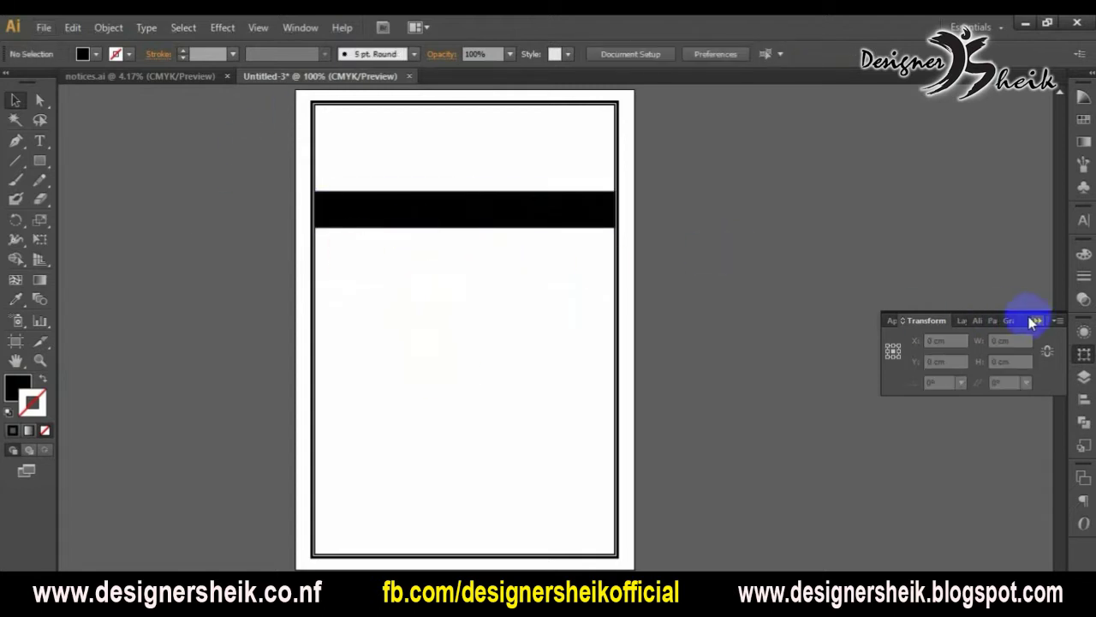
{"action": "left_click_drag", "start_coordinate": [998, 323], "coordinate": [1037, 321]}
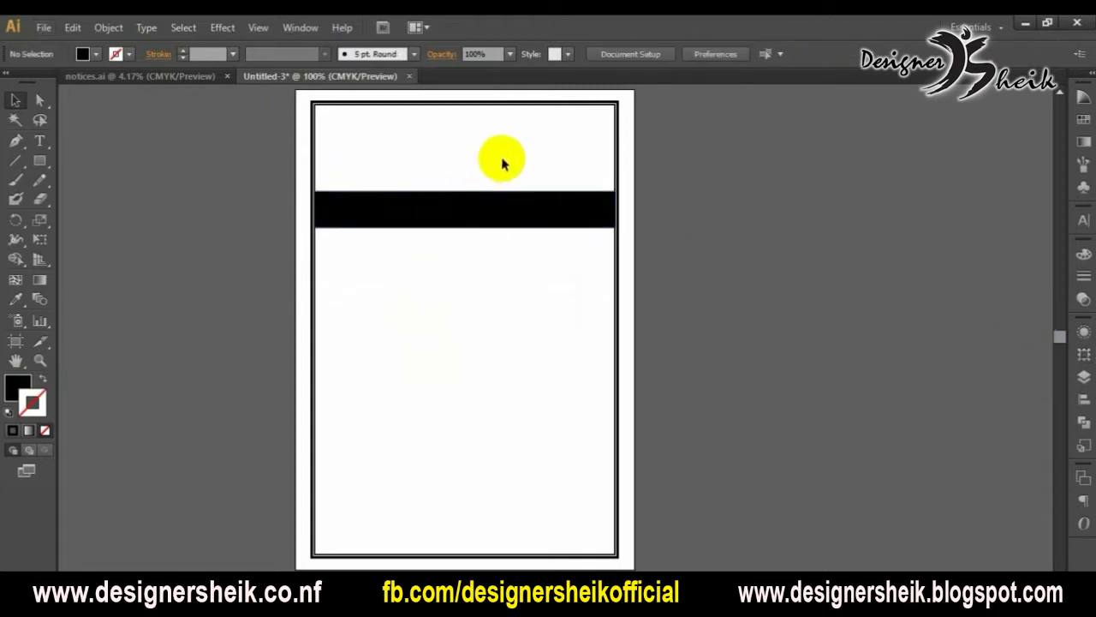
Bring the badge, logo and text elements from notices.ai into the Untitled-3 document and place them beside the page
{"action": "left_click", "coordinate": [174, 75]}
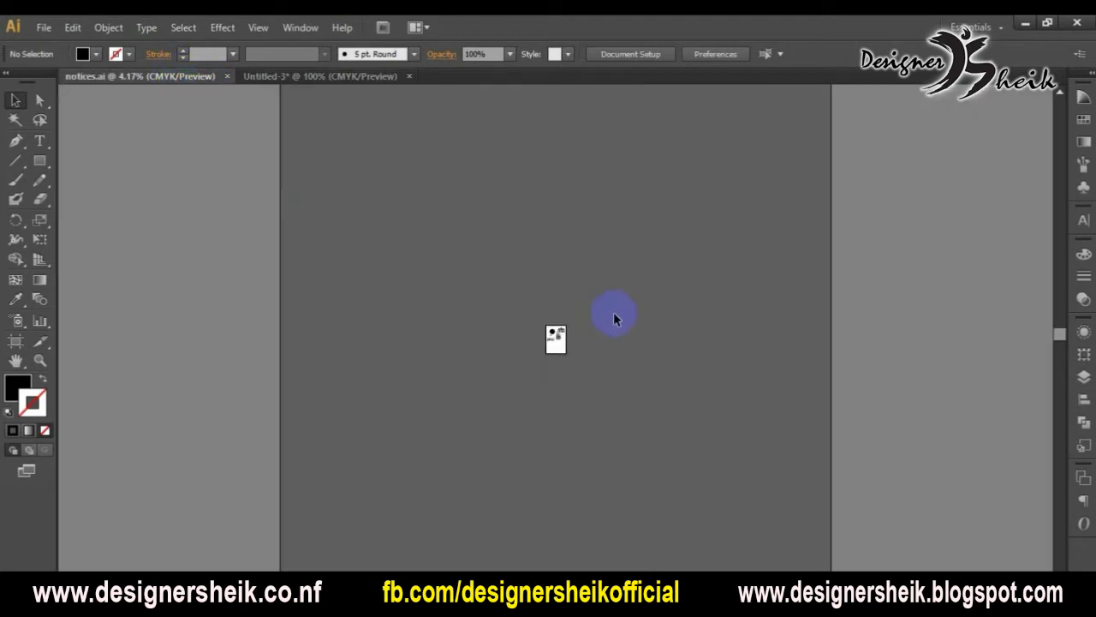
{"action": "left_click_drag", "start_coordinate": [609, 374], "coordinate": [608, 373]}
{"action": "left_click_drag", "start_coordinate": [561, 341], "coordinate": [309, 83]}
{"action": "left_click_drag", "start_coordinate": [745, 262], "coordinate": [824, 353]}
{"action": "key", "text": "ctrl+minus"}
{"action": "key", "text": "ctrl+plus"}
{"action": "left_click", "coordinate": [766, 156]}
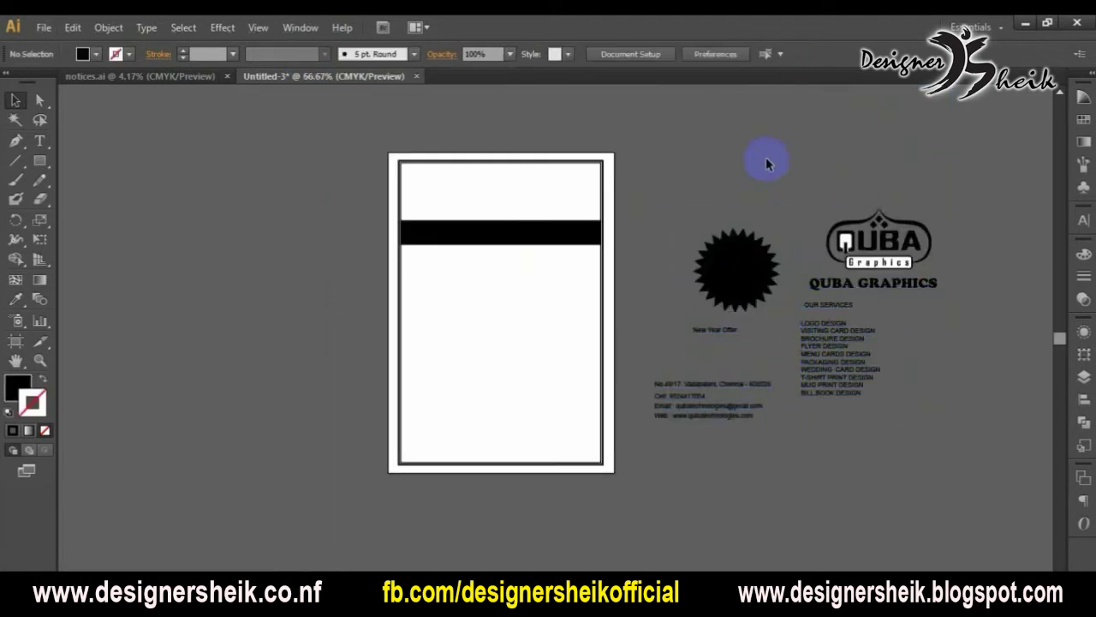
Scale down the black star badge and place it on the page below the band, near the inner border's left side
{"action": "left_click", "coordinate": [751, 273]}
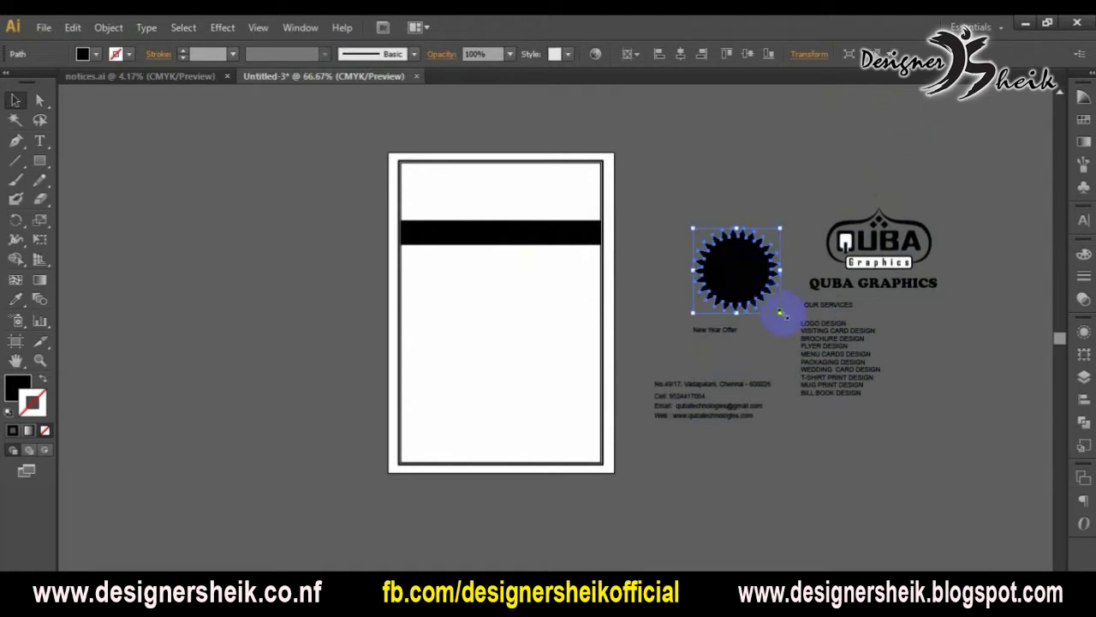
{"action": "left_click_drag", "start_coordinate": [780, 313], "coordinate": [450, 293]}
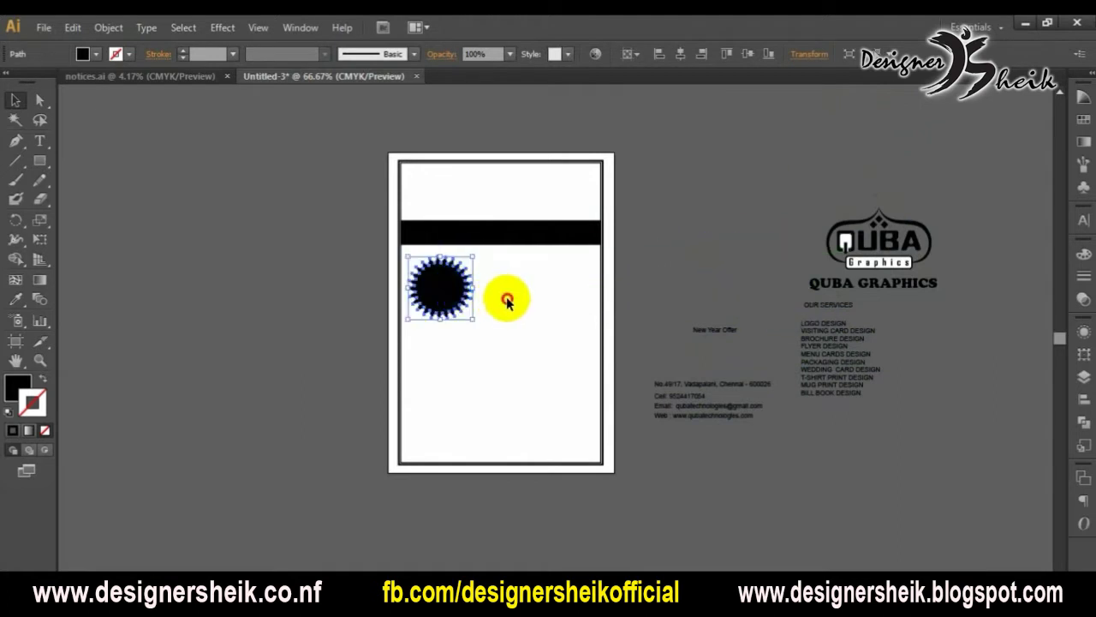
{"action": "left_click", "coordinate": [531, 286]}
{"action": "key", "text": "ctrl+plus"}
{"action": "scroll", "coordinate": [531, 286], "scroll_direction": "down", "scroll_amount": 1}
{"action": "scroll", "coordinate": [531, 287], "scroll_direction": "up", "scroll_amount": 1}
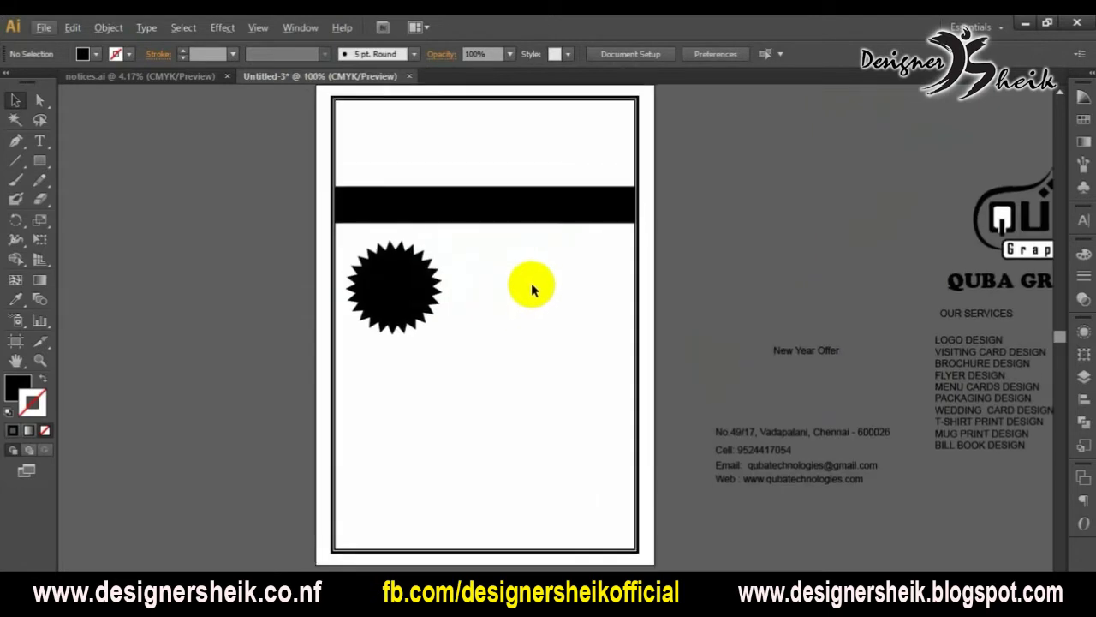
{"action": "left_click", "coordinate": [403, 286]}
{"action": "mouse_move", "coordinate": [410, 315]}
{"action": "left_mouse_down"}
{"action": "mouse_move", "coordinate": [448, 345]}
{"action": "mouse_move", "coordinate": [440, 323]}
{"action": "mouse_move", "coordinate": [414, 308]}
{"action": "left_mouse_up"}
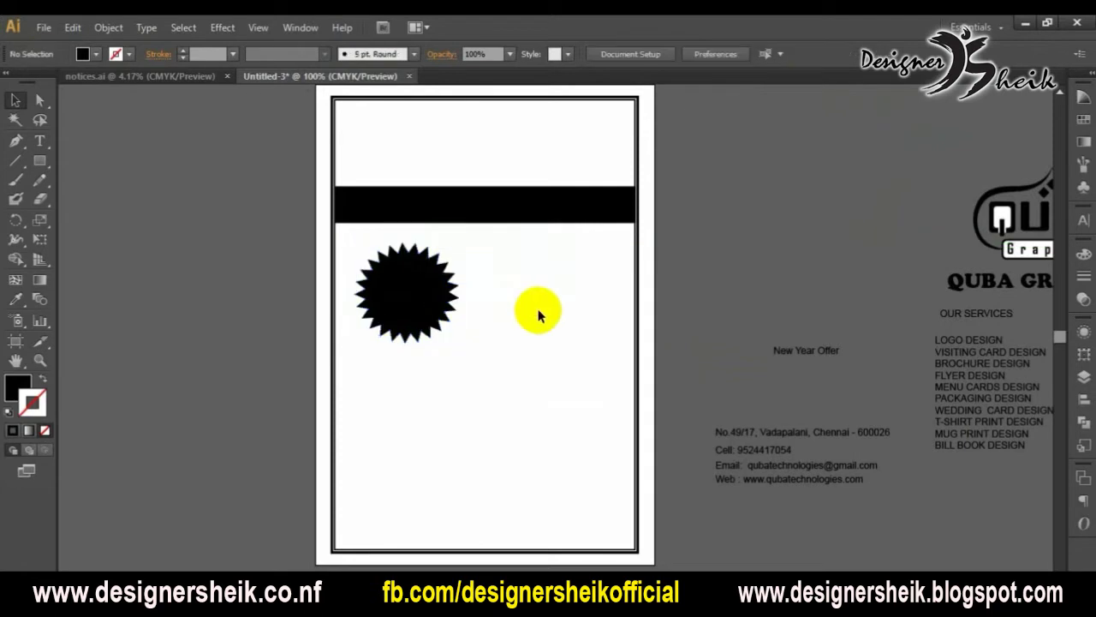
{"action": "scroll", "coordinate": [514, 300], "scroll_direction": "down", "scroll_amount": 1}
{"action": "left_click", "coordinate": [465, 271]}
{"action": "scroll", "coordinate": [514, 279], "scroll_direction": "down", "scroll_amount": 1}
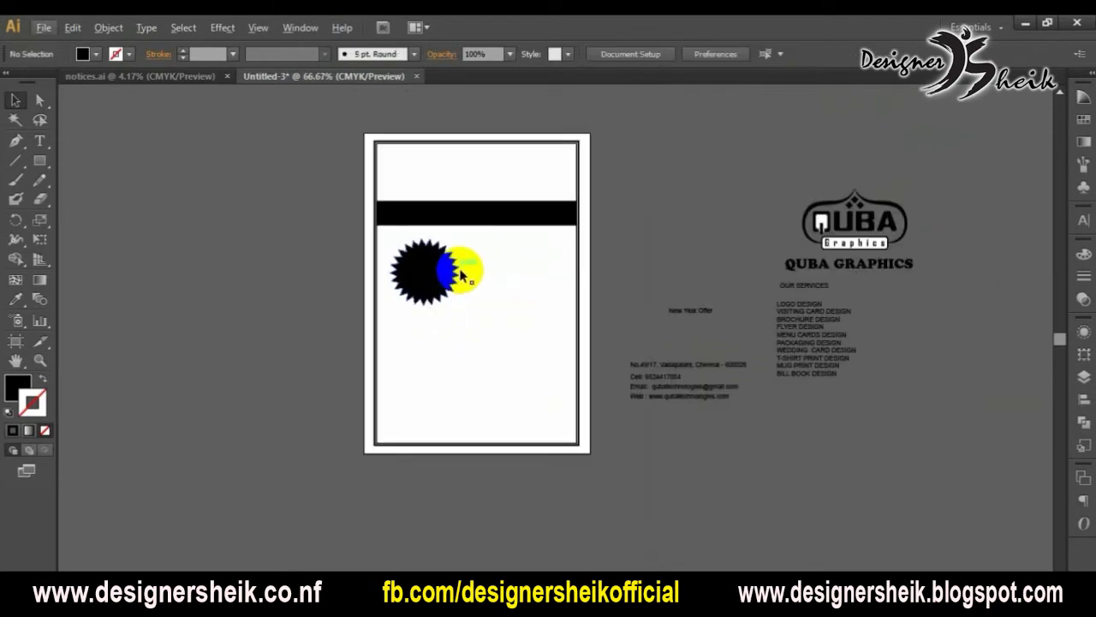
Shorten the black band from its left end and move the star badge up into the freed space beside it
{"action": "scroll", "coordinate": [586, 285], "scroll_direction": "up", "scroll_amount": 1}
{"action": "left_click", "coordinate": [465, 245]}
{"action": "left_click_drag", "start_coordinate": [531, 249], "coordinate": [537, 254]}
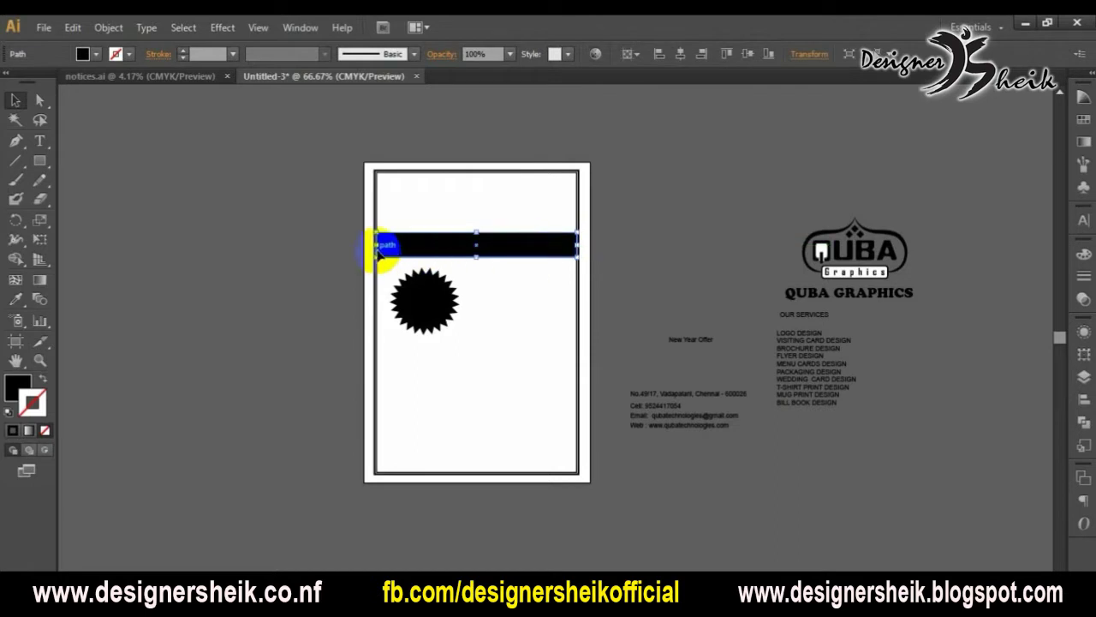
{"action": "left_click_drag", "start_coordinate": [377, 244], "coordinate": [452, 245]}
{"action": "left_click_drag", "start_coordinate": [428, 294], "coordinate": [417, 246]}
{"action": "left_click", "coordinate": [513, 244]}
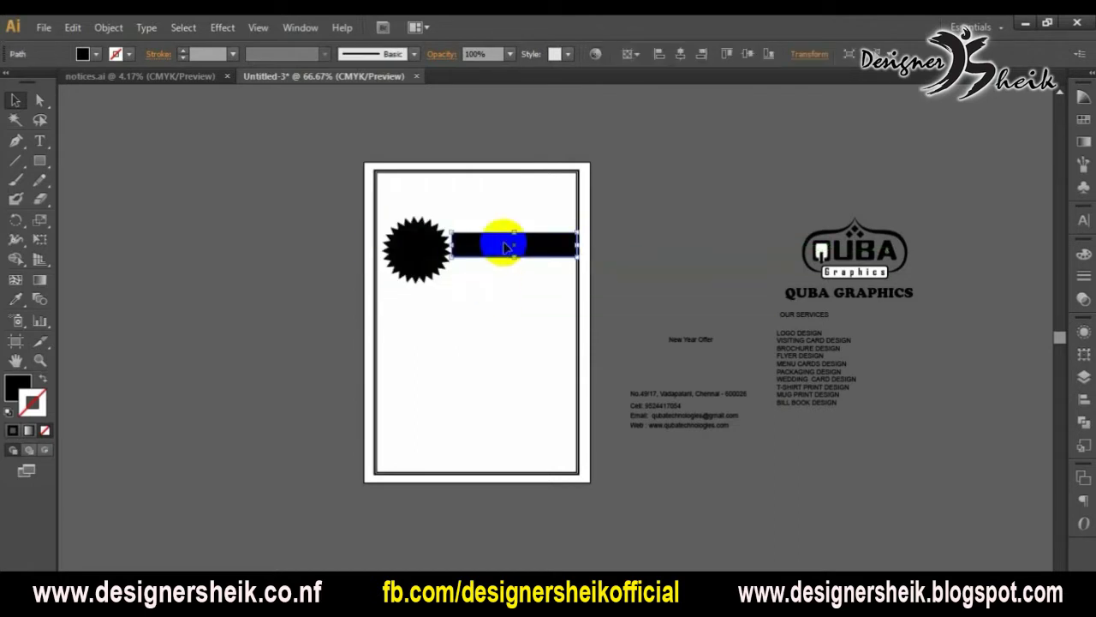
Make the black band thinner and lower on the page, and move the star badge up toward the border's upper-left corner
{"action": "scroll", "coordinate": [512, 244], "scroll_direction": "up", "scroll_amount": 2}
{"action": "left_click_drag", "start_coordinate": [514, 228], "coordinate": [562, 351]}
{"action": "scroll", "coordinate": [525, 296], "scroll_direction": "down", "scroll_amount": 2}
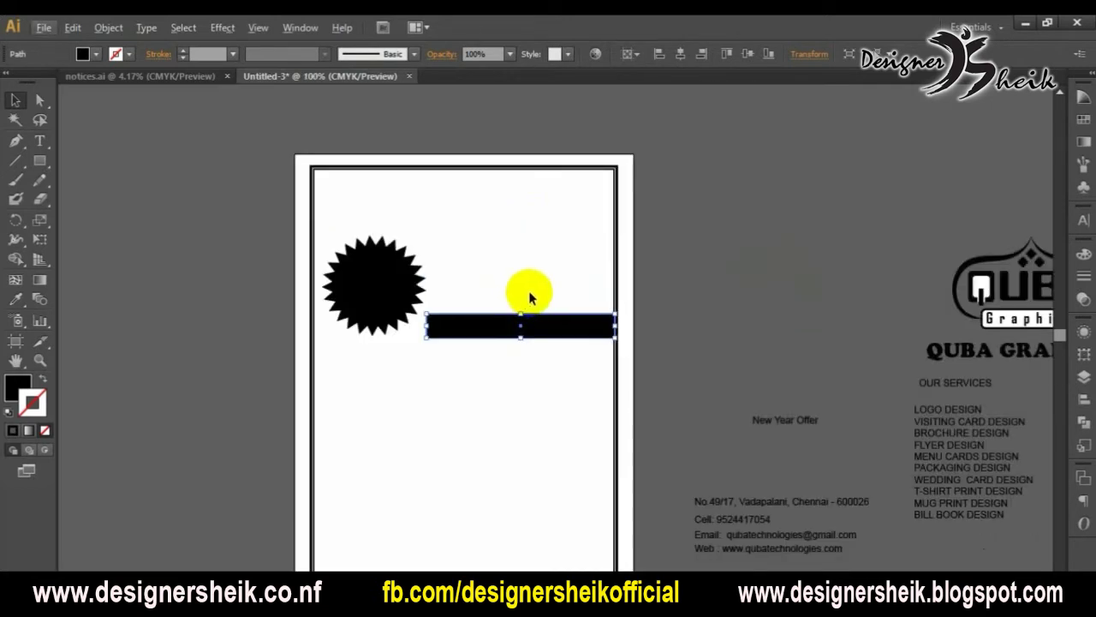
{"action": "left_click_drag", "start_coordinate": [379, 274], "coordinate": [394, 237]}
{"action": "left_click", "coordinate": [494, 254]}
Extend the black band leftward below the badge and move it slightly in from the border's right side
{"action": "left_click", "coordinate": [449, 331]}
{"action": "left_click_drag", "start_coordinate": [430, 325], "coordinate": [383, 325]}
{"action": "left_click_drag", "start_coordinate": [500, 312], "coordinate": [559, 336]}
{"action": "left_click", "coordinate": [548, 362]}
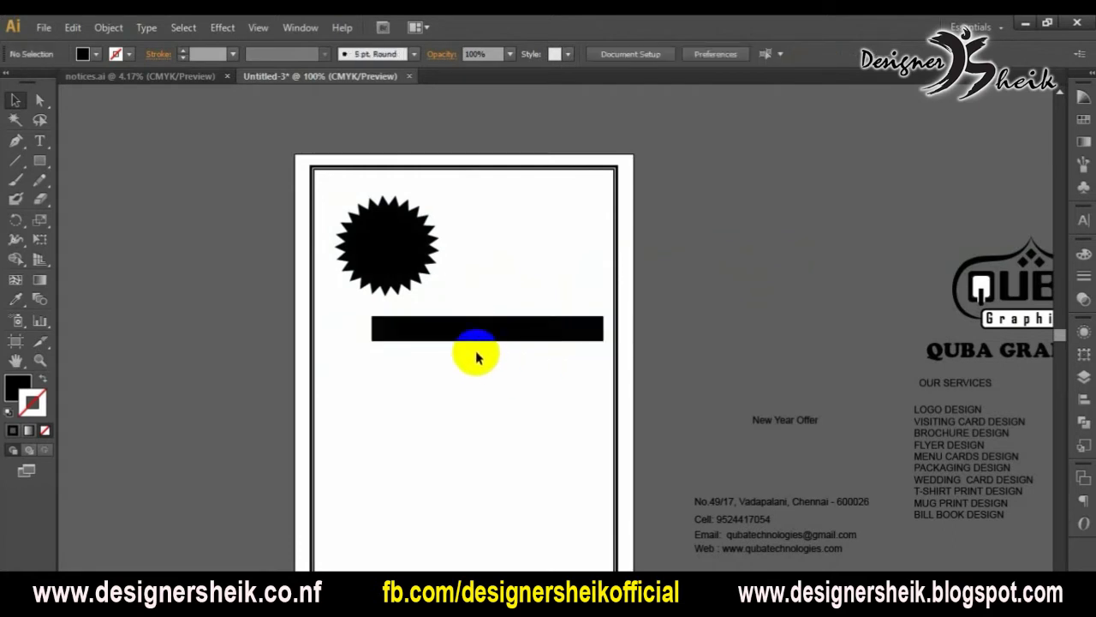
Shift the star badge slightly left and down in the border's upper-left area
{"action": "scroll", "coordinate": [680, 343], "scroll_direction": "down", "scroll_amount": 1}
{"action": "left_click", "coordinate": [558, 310]}
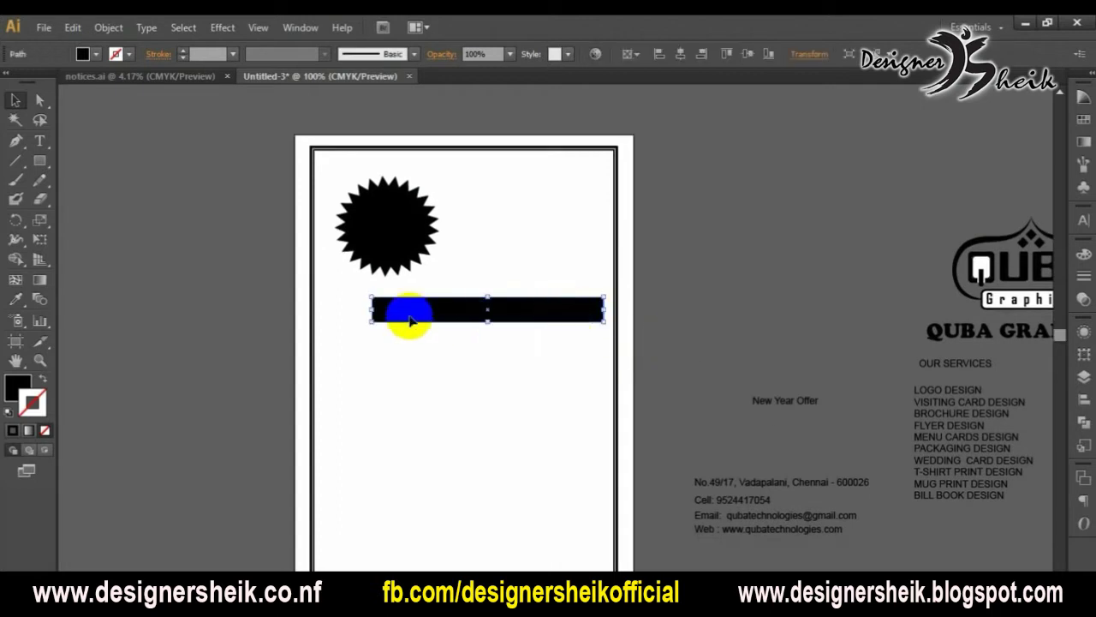
{"action": "left_click", "coordinate": [685, 325]}
{"action": "scroll", "coordinate": [583, 299], "scroll_direction": "up", "scroll_amount": 1}
{"action": "left_click_drag", "start_coordinate": [399, 260], "coordinate": [387, 263]}
{"action": "left_click", "coordinate": [526, 257]}
{"action": "scroll", "coordinate": [526, 257], "scroll_direction": "down", "scroll_amount": 1}
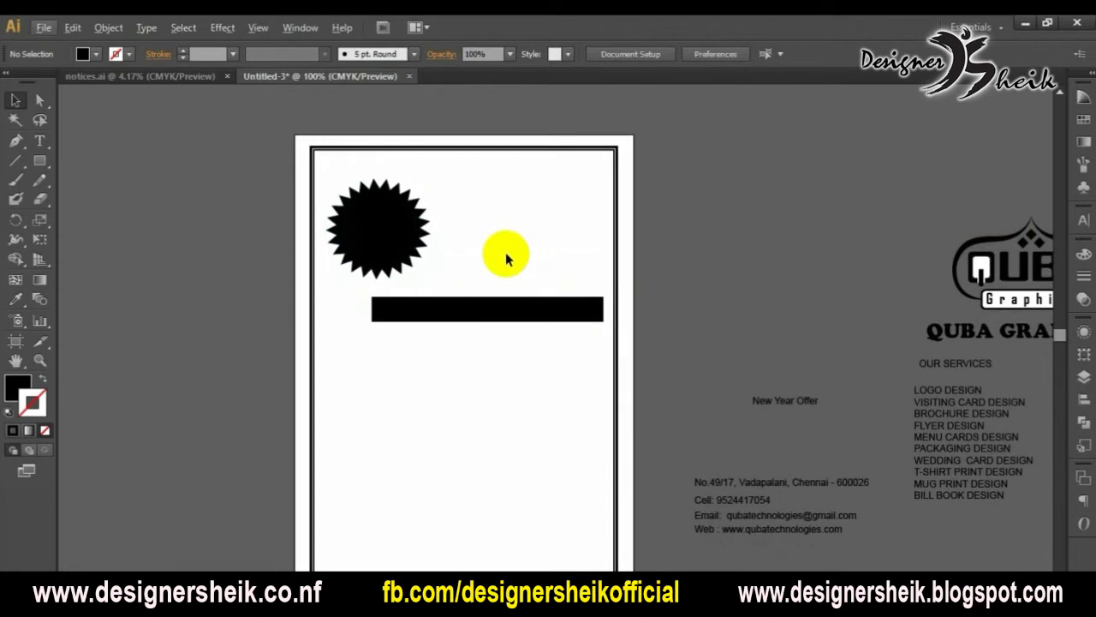
Move the QUBA Graphics logo onto the page to the right of the star badge
{"action": "scroll", "coordinate": [508, 259], "scroll_direction": "down", "scroll_amount": 1}
{"action": "scroll", "coordinate": [503, 246], "scroll_direction": "down", "scroll_amount": 3}
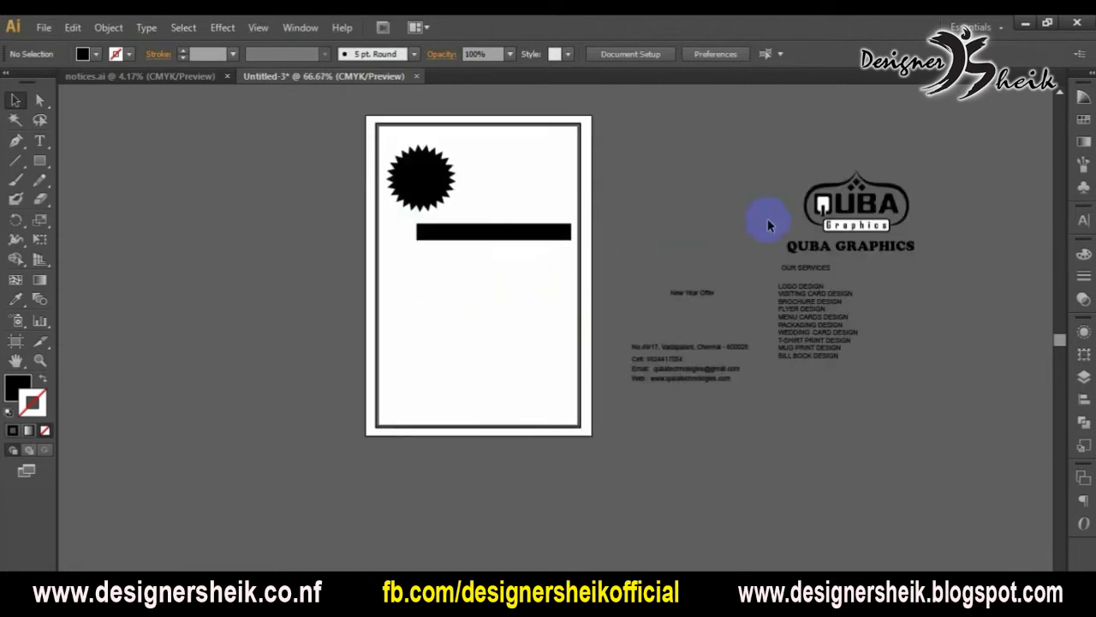
{"action": "scroll", "coordinate": [819, 219], "scroll_direction": "up", "scroll_amount": 3}
{"action": "left_click_drag", "start_coordinate": [856, 262], "coordinate": [521, 233]}
{"action": "scroll", "coordinate": [523, 229], "scroll_direction": "up", "scroll_amount": 2}
{"action": "key", "text": "alt"}
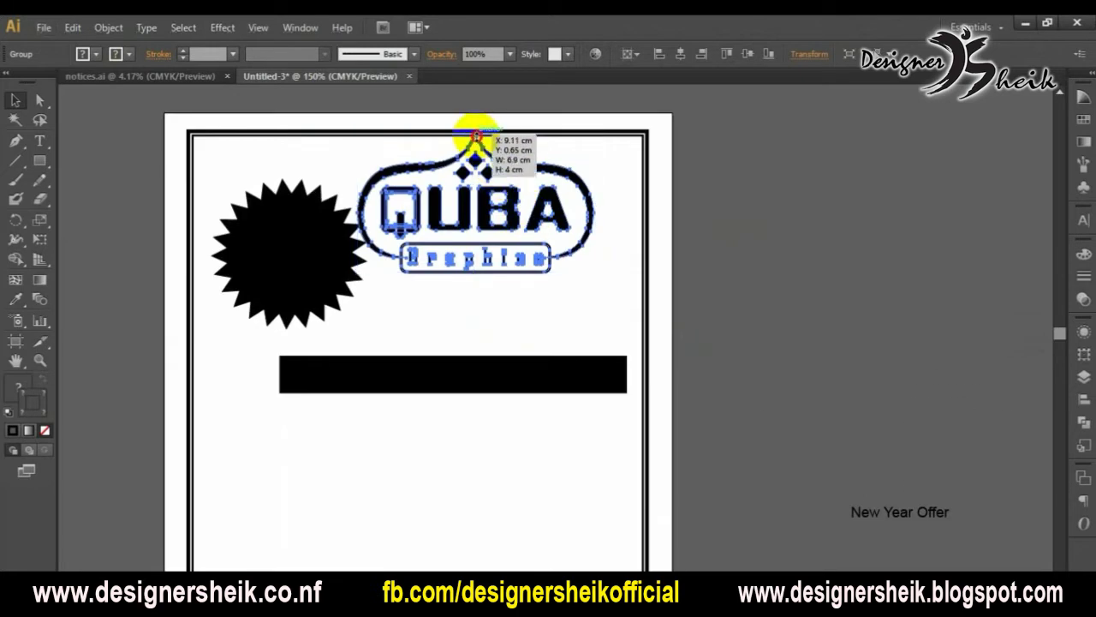
Scale down the QUBA Graphics logo and position it inside the border's upper-right part, clear of the star badge
{"action": "left_click_drag", "start_coordinate": [356, 134], "coordinate": [383, 149]}
{"action": "left_click_drag", "start_coordinate": [527, 212], "coordinate": [557, 214]}
{"action": "left_click_drag", "start_coordinate": [407, 151], "coordinate": [412, 154]}
{"action": "left_click", "coordinate": [555, 226]}
{"action": "left_click_drag", "start_coordinate": [547, 216], "coordinate": [568, 244]}
{"action": "left_click", "coordinate": [677, 260]}
{"action": "left_click", "coordinate": [770, 269]}
{"action": "scroll", "coordinate": [755, 272], "scroll_direction": "down", "scroll_amount": 2}
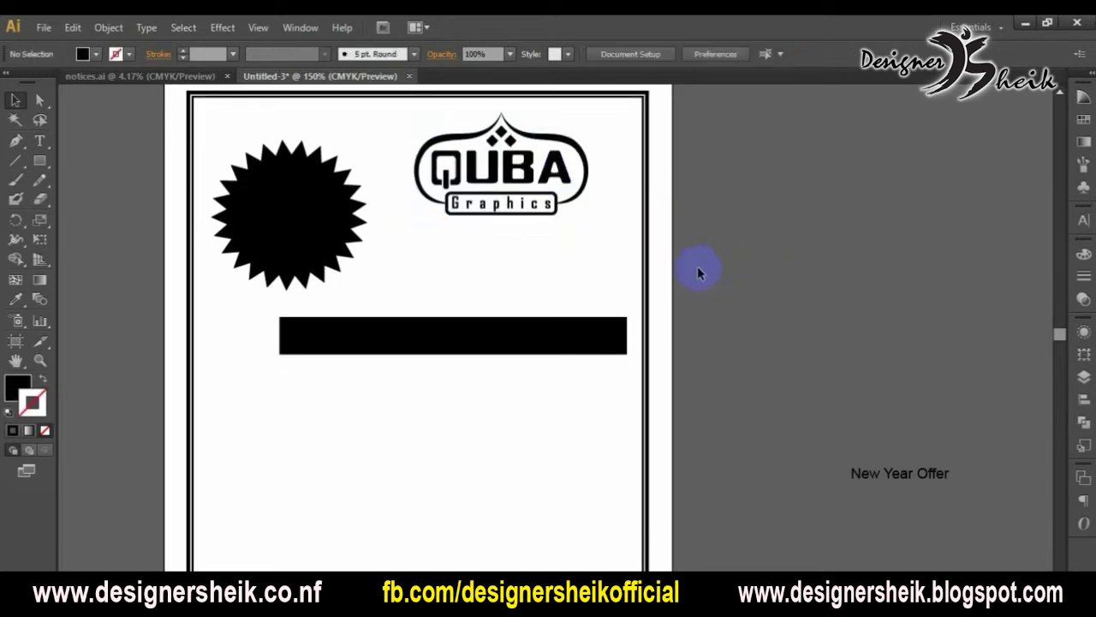
Move the QUBA GRAPHICS heading under the logo, scale it down to fit inside the border and centre it below the logo
{"action": "scroll", "coordinate": [635, 270], "scroll_direction": "down", "scroll_amount": 1}
{"action": "left_click_drag", "start_coordinate": [985, 343], "coordinate": [501, 260]}
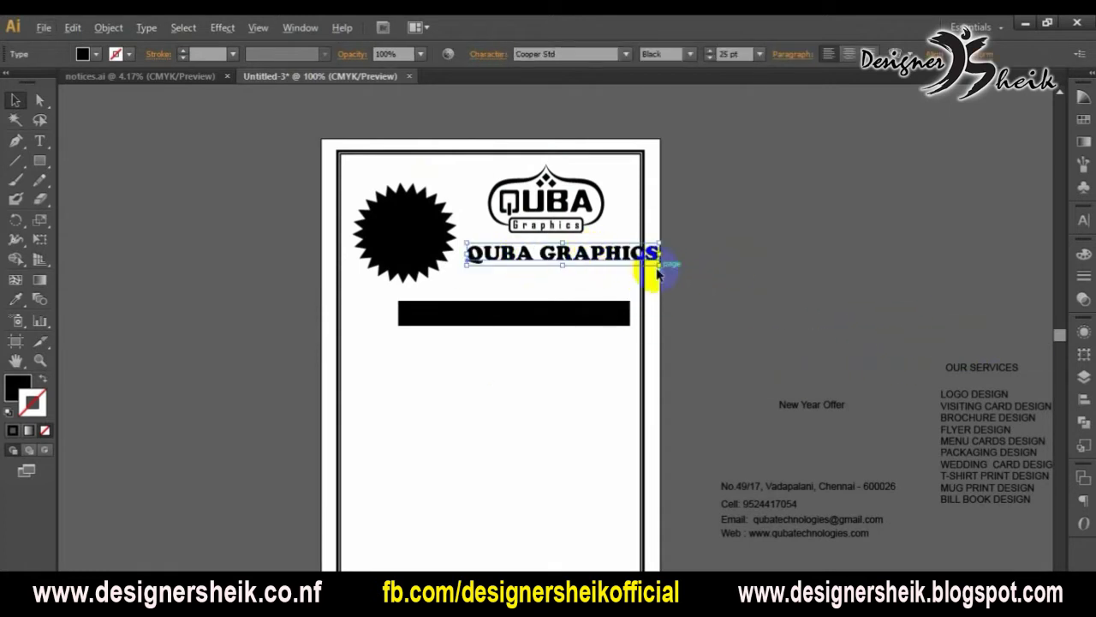
{"action": "left_click_drag", "start_coordinate": [655, 267], "coordinate": [625, 250]}
{"action": "scroll", "coordinate": [597, 270], "scroll_direction": "up", "scroll_amount": 1}
{"action": "left_click_drag", "start_coordinate": [523, 257], "coordinate": [521, 261]}
{"action": "left_click", "coordinate": [765, 277]}
{"action": "scroll", "coordinate": [543, 277], "scroll_direction": "down", "scroll_amount": 1}
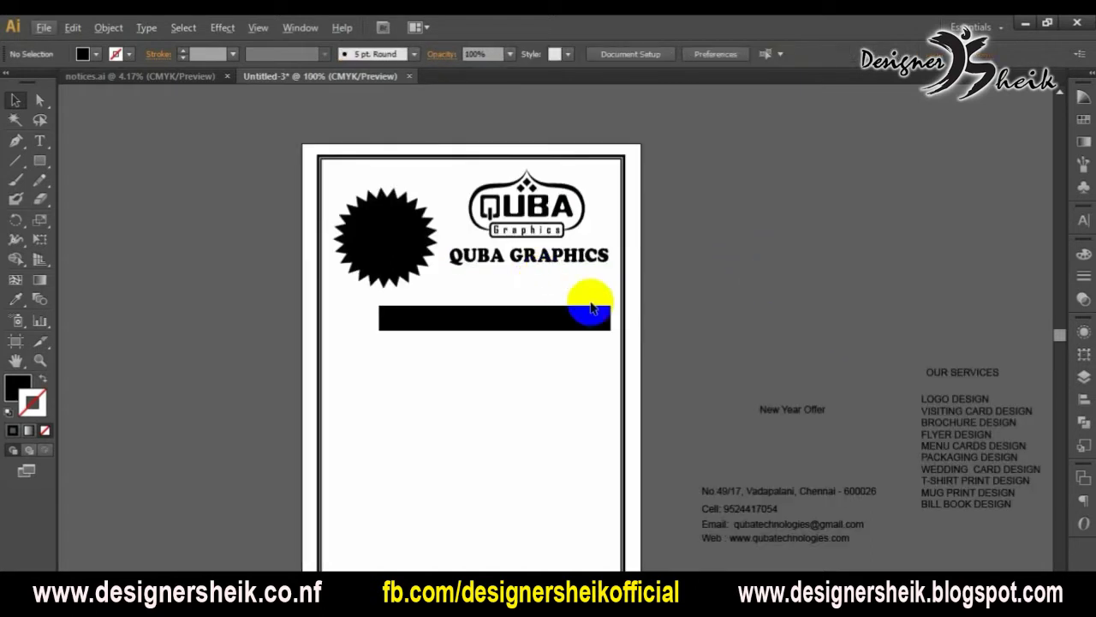
Move the address line onto the page and position it directly beneath the QUBA GRAPHICS heading
{"action": "left_click", "coordinate": [767, 485]}
{"action": "left_click_drag", "start_coordinate": [804, 493], "coordinate": [623, 281]}
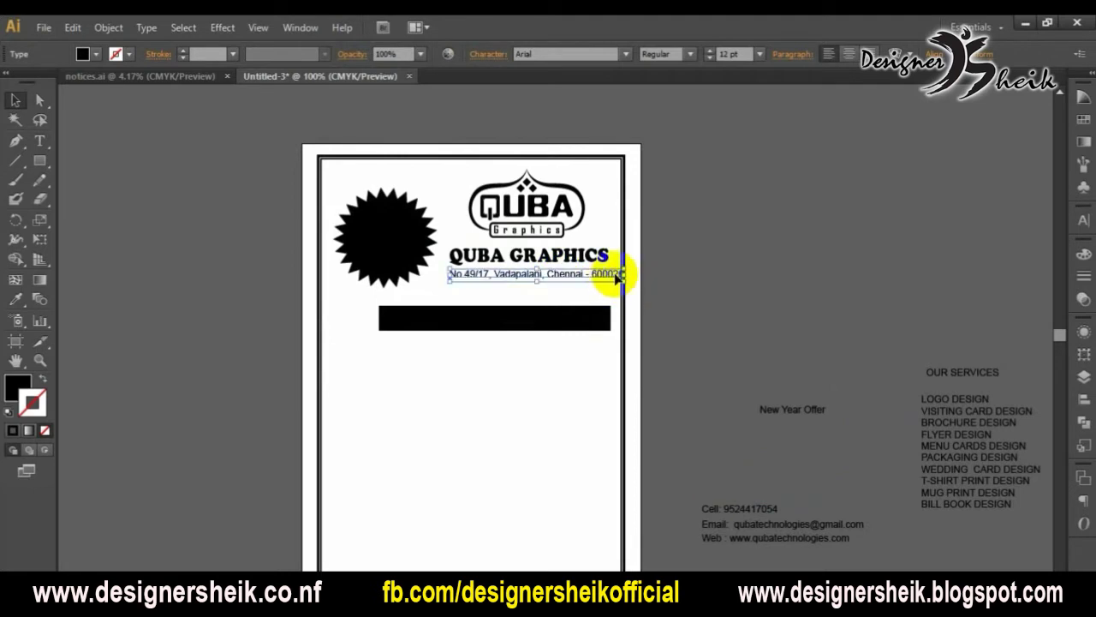
{"action": "scroll", "coordinate": [617, 279], "scroll_direction": "up", "scroll_amount": 1, "text": "alt"}
{"action": "mouse_move", "coordinate": [553, 285]}
{"action": "left_mouse_down"}
{"action": "mouse_move", "coordinate": [533, 283]}
{"action": "mouse_move", "coordinate": [605, 286]}
{"action": "mouse_move", "coordinate": [561, 279]}
{"action": "left_mouse_up"}
{"action": "left_click", "coordinate": [748, 370]}
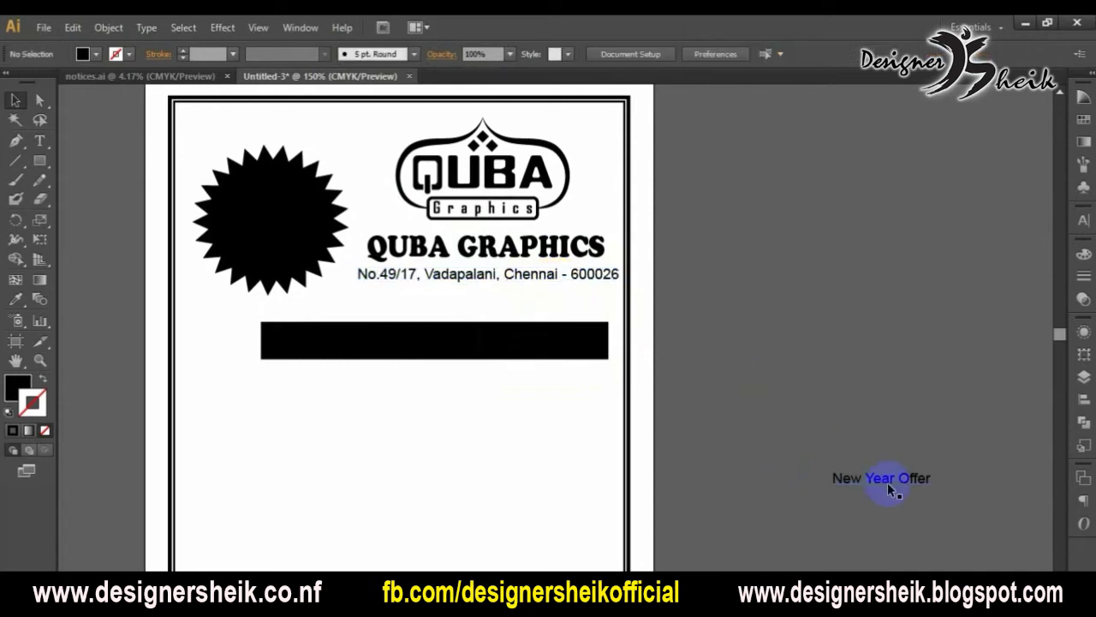
Move the cell number line beneath the address and lower the black band to make room for it
{"action": "scroll", "coordinate": [692, 411], "scroll_direction": "down", "scroll_amount": 1, "text": "alt"}
{"action": "scroll", "coordinate": [775, 479], "scroll_direction": "down", "scroll_amount": 1}
{"action": "left_click_drag", "start_coordinate": [777, 532], "coordinate": [502, 312]}
{"action": "left_click_drag", "start_coordinate": [547, 341], "coordinate": [545, 354]}
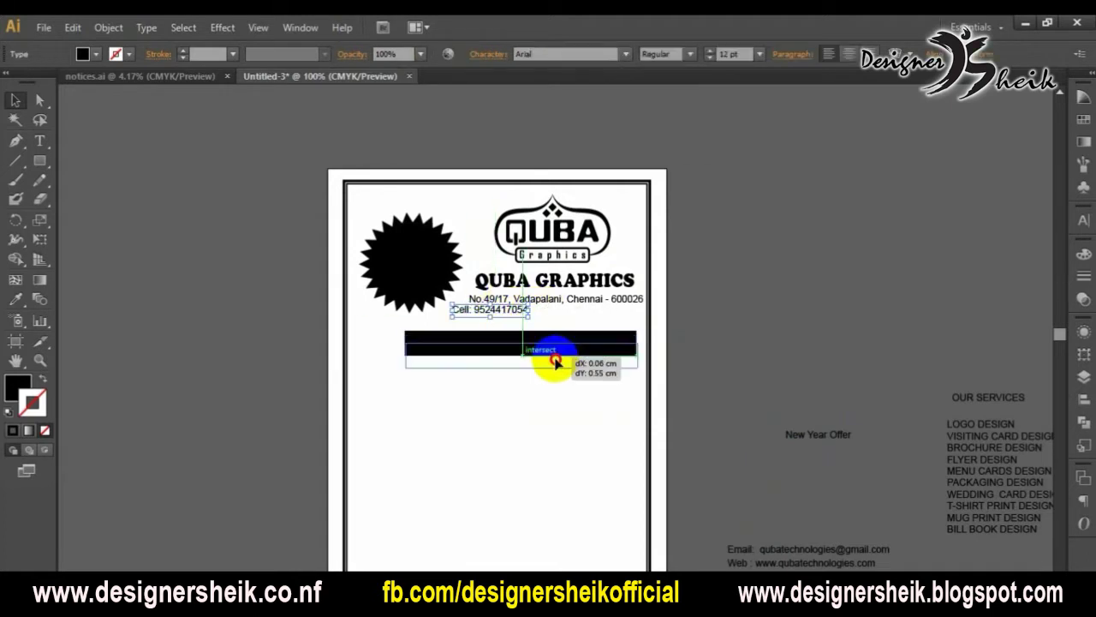
{"action": "left_click_drag", "start_coordinate": [517, 315], "coordinate": [512, 320]}
Move the star badge slightly up and shift the cell number line further left
{"action": "left_click_drag", "start_coordinate": [430, 257], "coordinate": [431, 244]}
{"action": "left_click", "coordinate": [734, 274]}
{"action": "scroll", "coordinate": [669, 287], "scroll_direction": "down", "scroll_amount": 1}
{"action": "scroll", "coordinate": [499, 287], "scroll_direction": "up", "scroll_amount": 1}
{"action": "left_click_drag", "start_coordinate": [496, 281], "coordinate": [484, 285]}
{"action": "scroll", "coordinate": [845, 496], "scroll_direction": "down", "scroll_amount": 2}
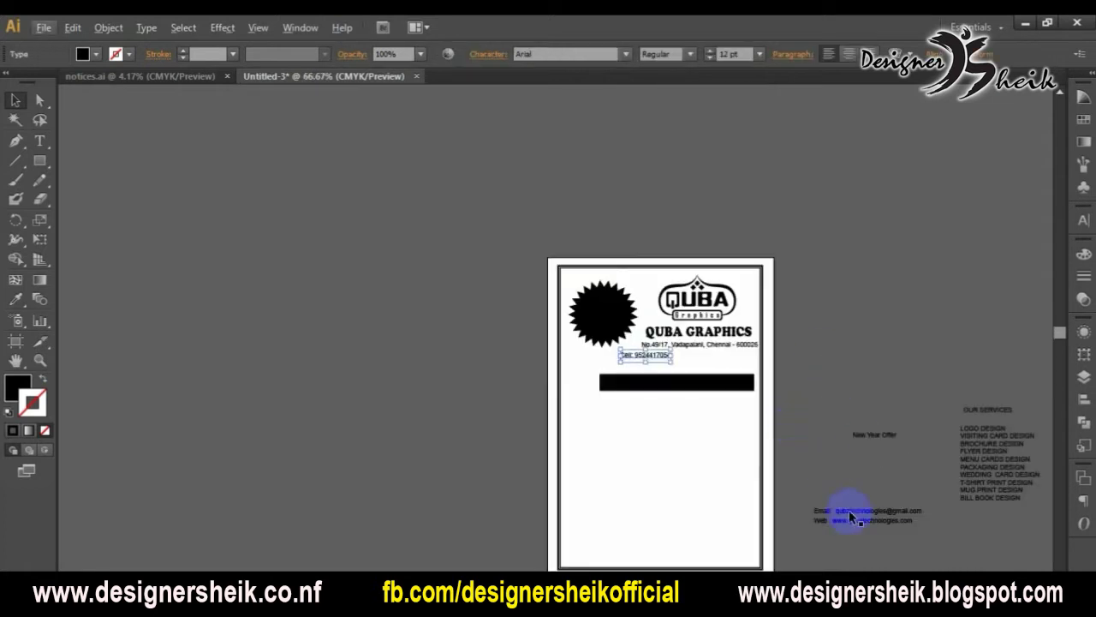
Bring the email and web lines up to the header area and place the email line to the right of the cell number
{"action": "left_click_drag", "start_coordinate": [867, 507], "coordinate": [761, 355]}
{"action": "scroll", "coordinate": [761, 356], "scroll_direction": "up", "scroll_amount": 4}
{"action": "scroll", "coordinate": [760, 358], "scroll_direction": "down", "scroll_amount": 1}
{"action": "left_click", "coordinate": [868, 439]}
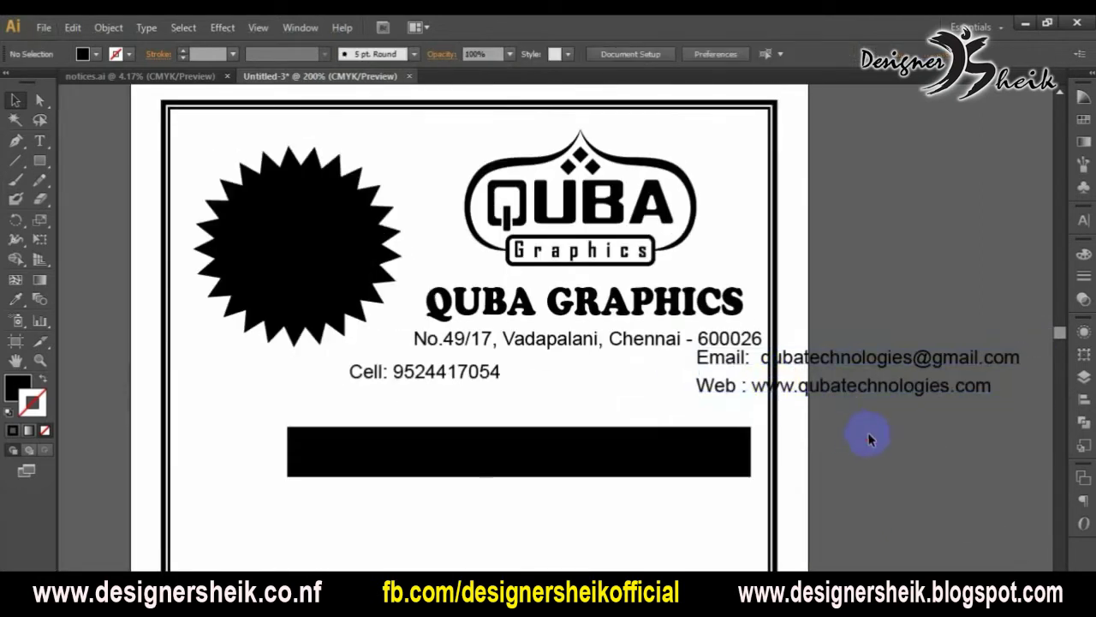
{"action": "left_click_drag", "start_coordinate": [854, 383], "coordinate": [978, 359]}
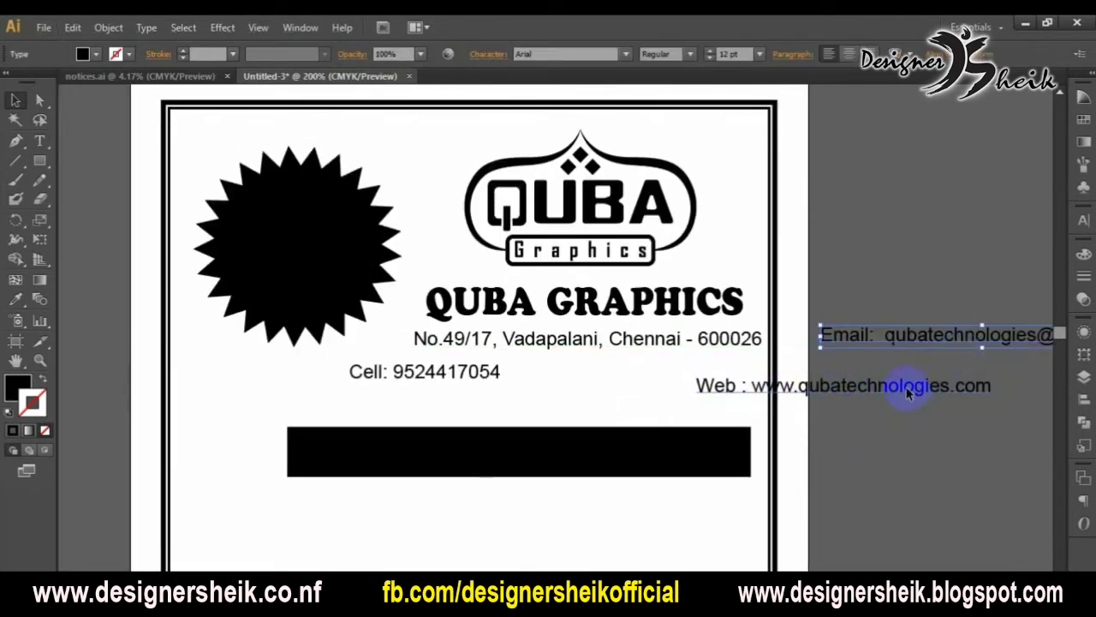
{"action": "left_click_drag", "start_coordinate": [904, 341], "coordinate": [591, 373]}
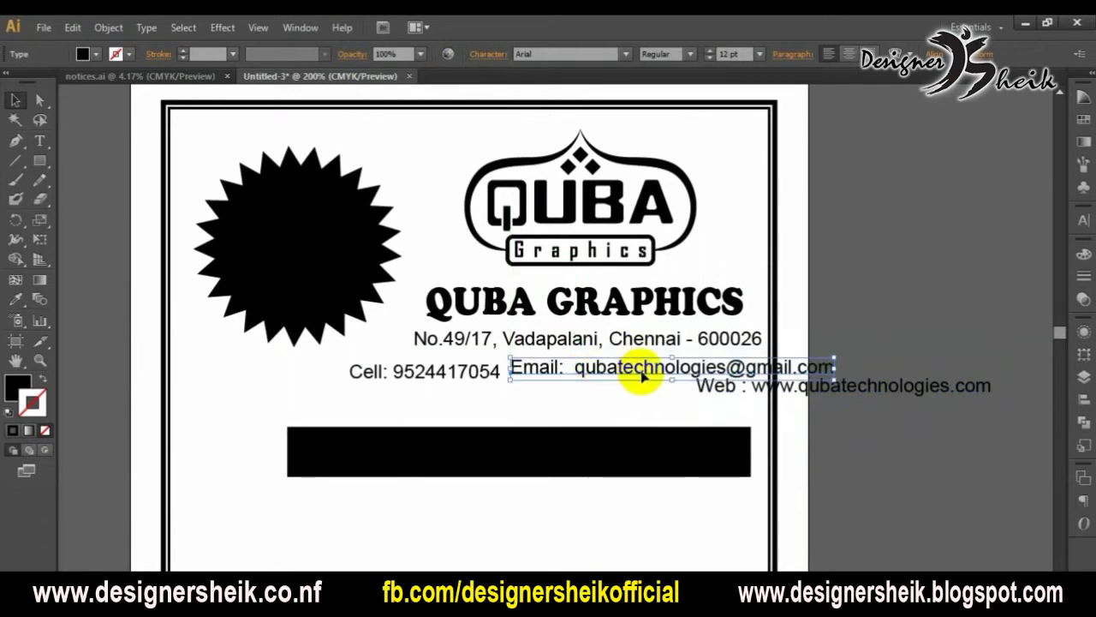
Delete the extra spaces after "Email:" in the email line
{"action": "key", "text": "t"}
{"action": "key", "text": "BackSpace"}
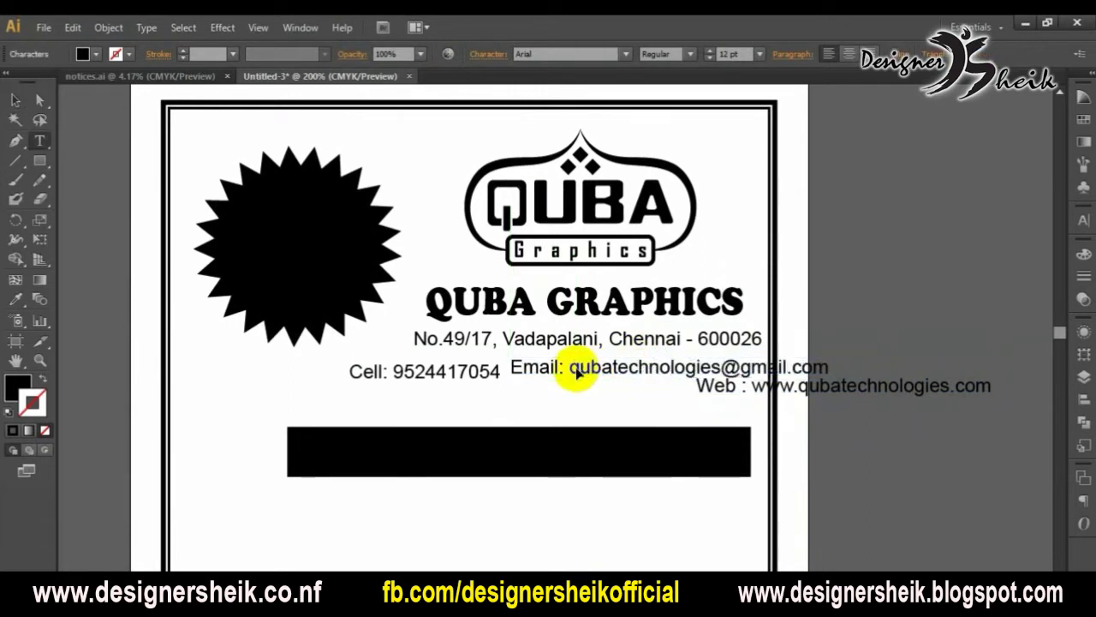
{"action": "key", "text": "BackSpace"}
Align the cell number and email on one line, with the email ending inside the border and the cell number just before it
{"action": "left_click", "coordinate": [14, 101]}
{"action": "left_click_drag", "start_coordinate": [397, 372], "coordinate": [265, 372]}
{"action": "left_click_drag", "start_coordinate": [575, 379], "coordinate": [600, 369]}
{"action": "left_click_drag", "start_coordinate": [363, 371], "coordinate": [432, 373]}
{"action": "left_click", "coordinate": [790, 335]}
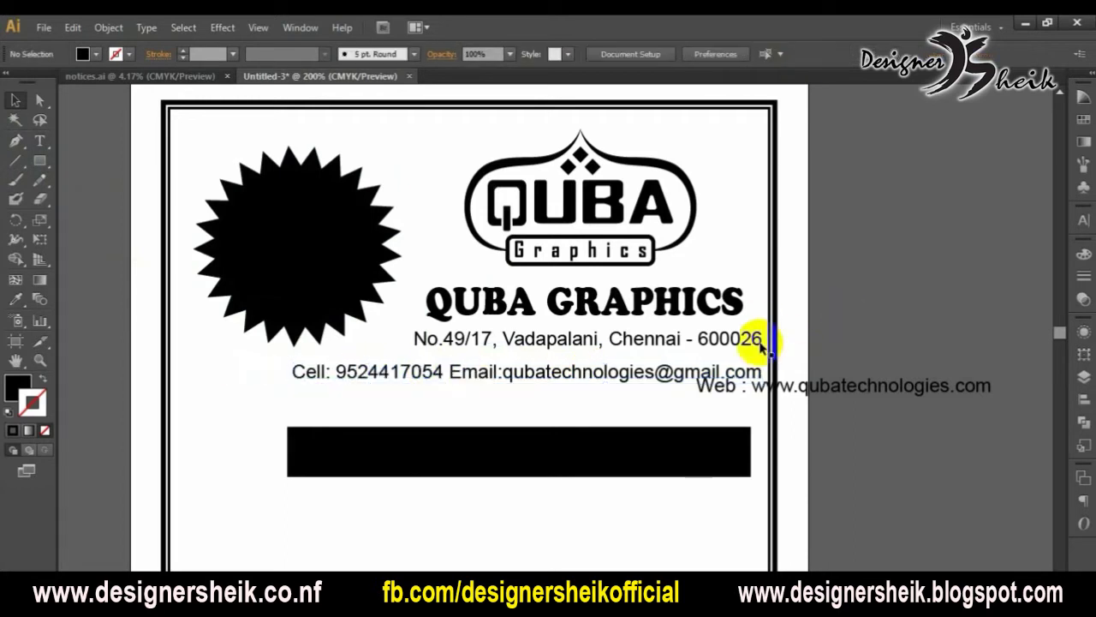
Place the web line between the contact line and the black band, and delete its "Web :" prefix
{"action": "scroll", "coordinate": [729, 348], "scroll_direction": "down", "scroll_amount": 1}
{"action": "left_click_drag", "start_coordinate": [816, 385], "coordinate": [592, 392]}
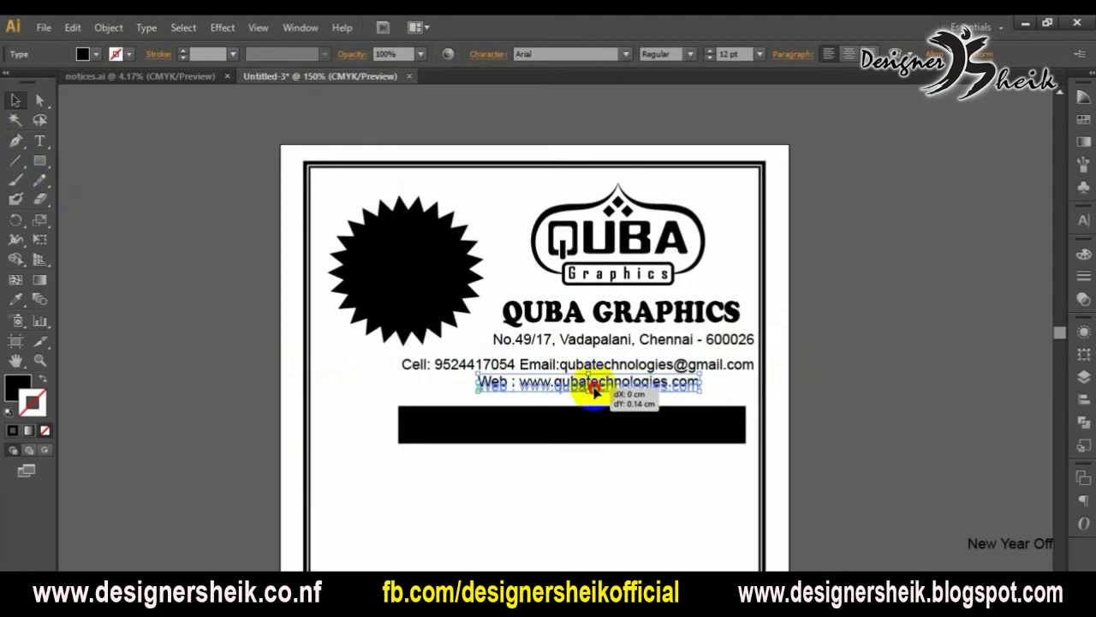
{"action": "key", "text": "t"}
{"action": "triple_click", "coordinate": [514, 389]}
{"action": "left_click", "coordinate": [512, 387]}
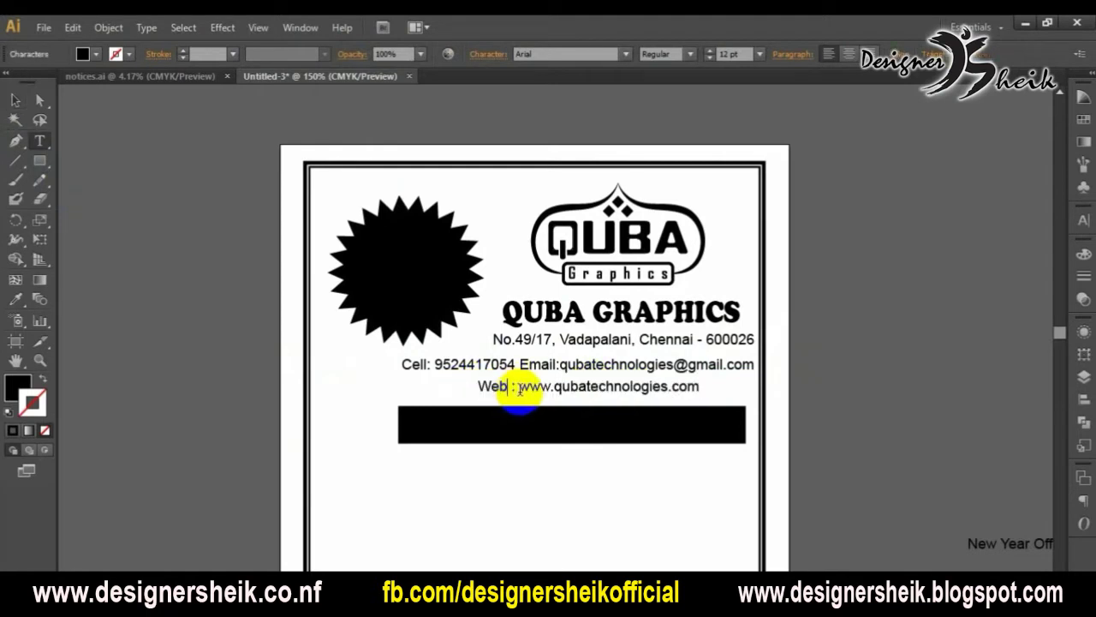
{"action": "left_click_drag", "start_coordinate": [517, 390], "coordinate": [460, 390]}
{"action": "key", "text": "BackSpace"}
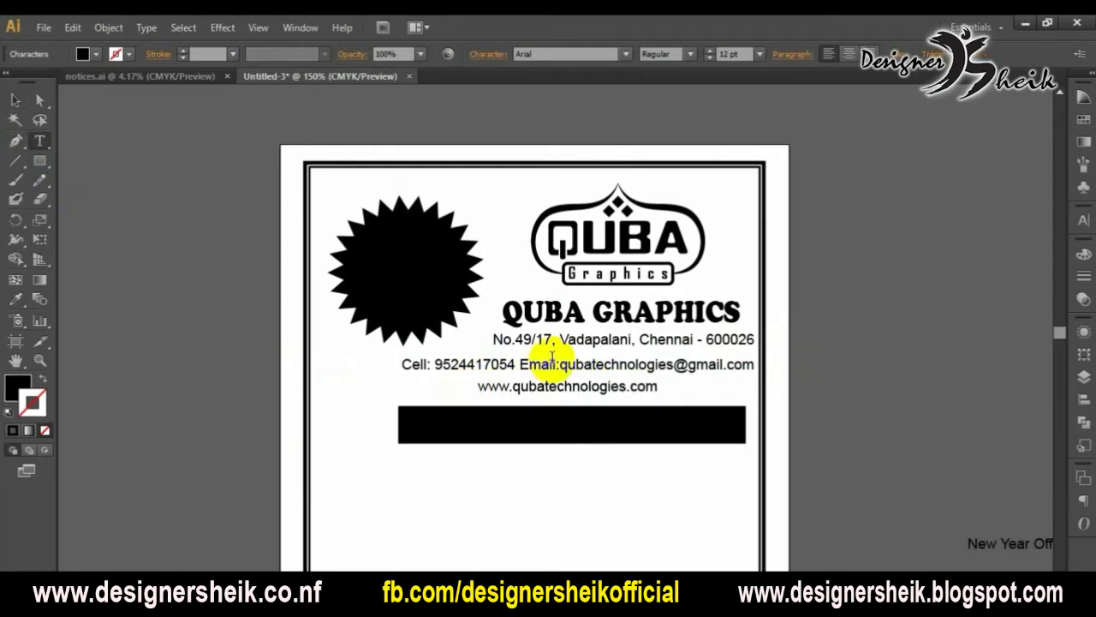
Change the email label's initial letter to lowercase "e" and shift the web address slightly right beneath the contact line
{"action": "type", "text": "e"}
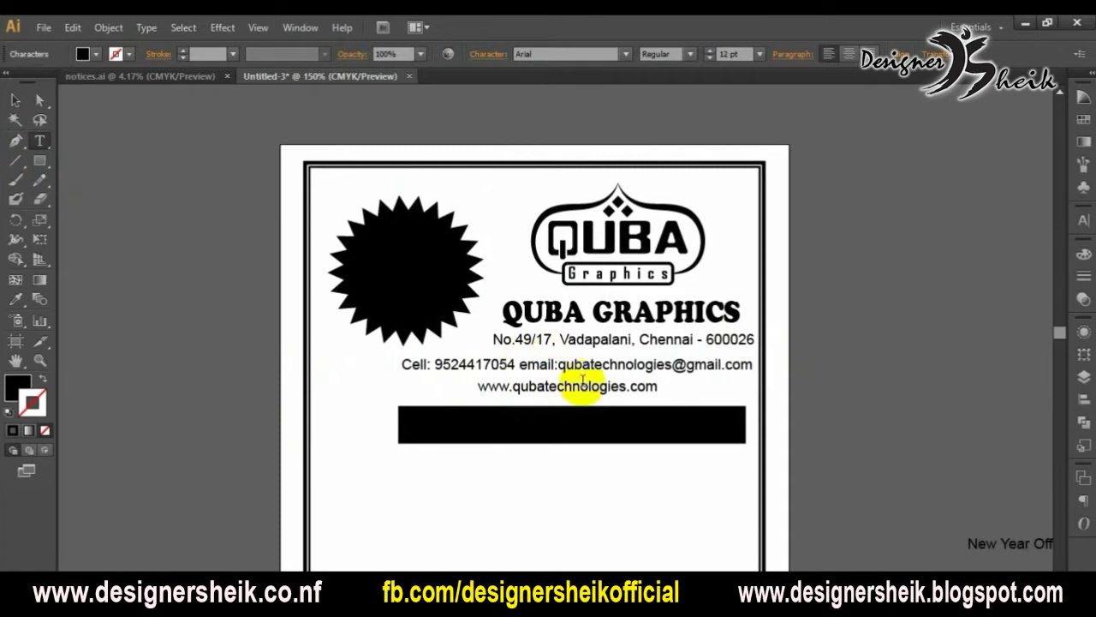
{"action": "left_click", "coordinate": [19, 101]}
{"action": "left_click", "coordinate": [588, 389]}
{"action": "left_click", "coordinate": [851, 415]}
Move the star badge up and left, closer to the inner border's upper-left corner
{"action": "scroll", "coordinate": [690, 391], "scroll_direction": "down", "scroll_amount": 2}
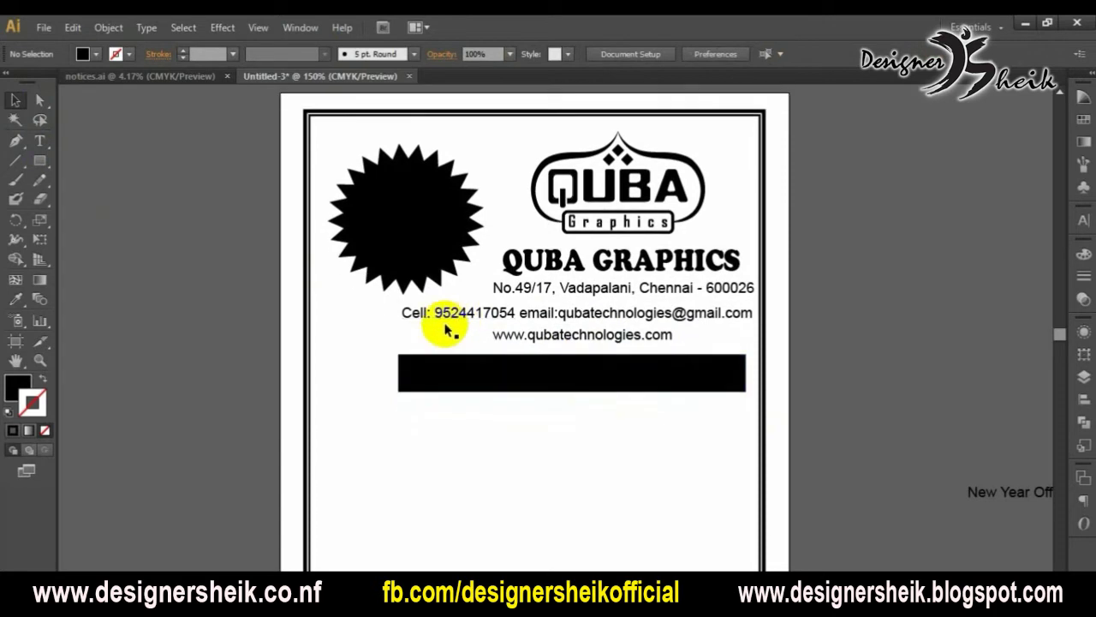
{"action": "left_click", "coordinate": [436, 232]}
{"action": "left_click_drag", "start_coordinate": [436, 232], "coordinate": [402, 224]}
Nudge the QUBA GRAPHICS heading and address together to the left, and nudge the logo left to centre it above them
{"action": "left_click", "coordinate": [529, 269]}
{"action": "left_click", "coordinate": [529, 295], "text": "shift"}
{"action": "key", "text": "shift+Left"}
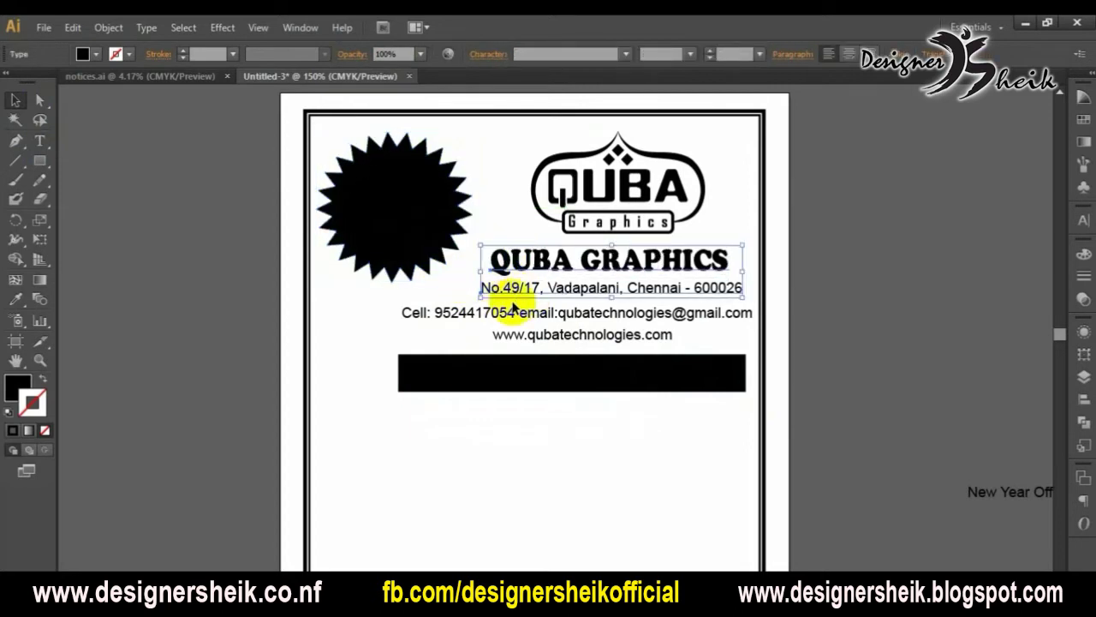
{"action": "key", "text": "shift+Left"}
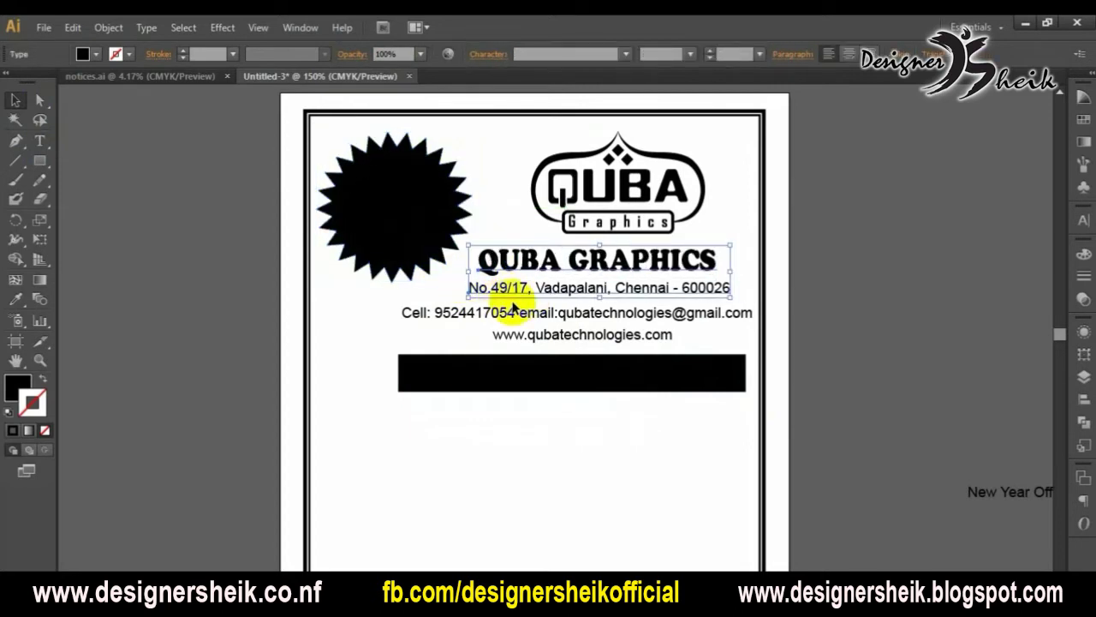
{"action": "left_click", "coordinate": [605, 204]}
{"action": "key", "text": "shift+Left"}
{"action": "key", "text": "shift+Left"}
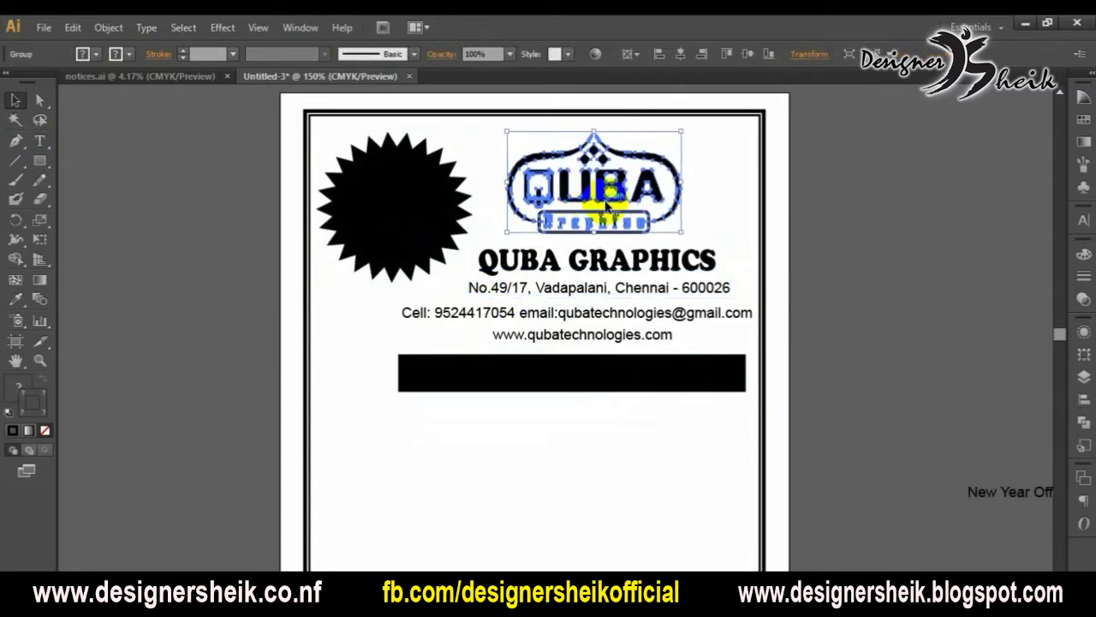
Nudge the logo slightly right so it sits centred above the QUBA GRAPHICS heading
{"action": "key", "text": "Right"}
{"action": "key", "text": "Right"}
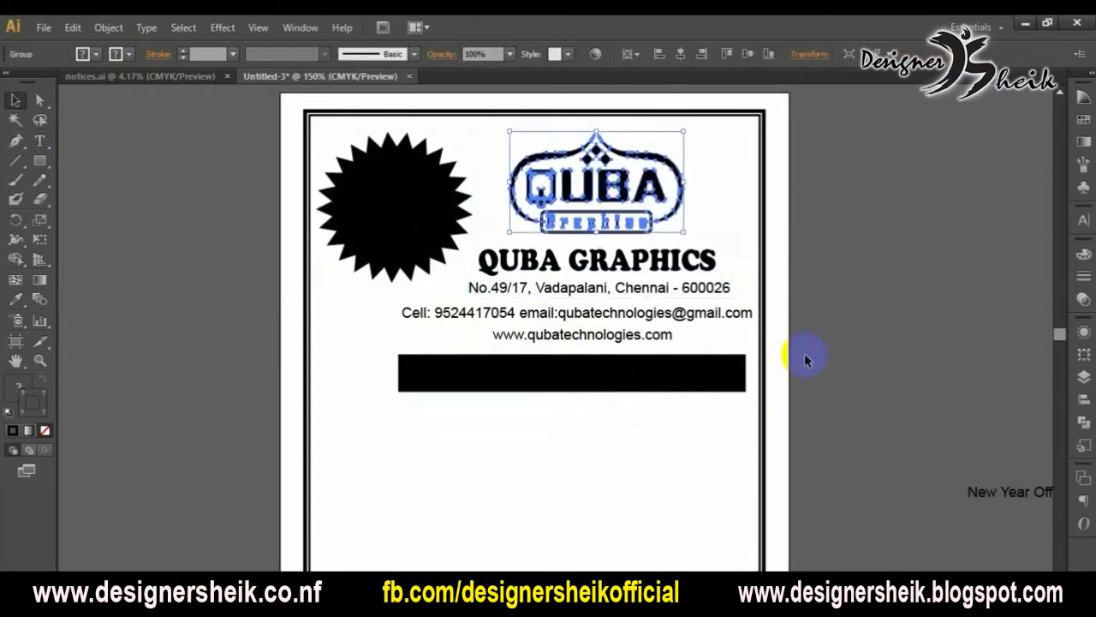
Widen the black band by extending its left edge, and centre the band horizontally on the page
{"action": "scroll", "coordinate": [804, 353], "scroll_direction": "down", "scroll_amount": 1}
{"action": "left_click", "coordinate": [522, 345]}
{"action": "left_click_drag", "start_coordinate": [399, 347], "coordinate": [378, 347]}
{"action": "left_click_drag", "start_coordinate": [607, 353], "coordinate": [580, 358]}
{"action": "left_click", "coordinate": [679, 56]}
{"action": "left_click", "coordinate": [909, 381]}
Move the New Year Offer text onto the star badge and tilt it so it rises to the right
{"action": "key", "text": "ctrl+minus"}
{"action": "key", "text": "ctrl+minus"}
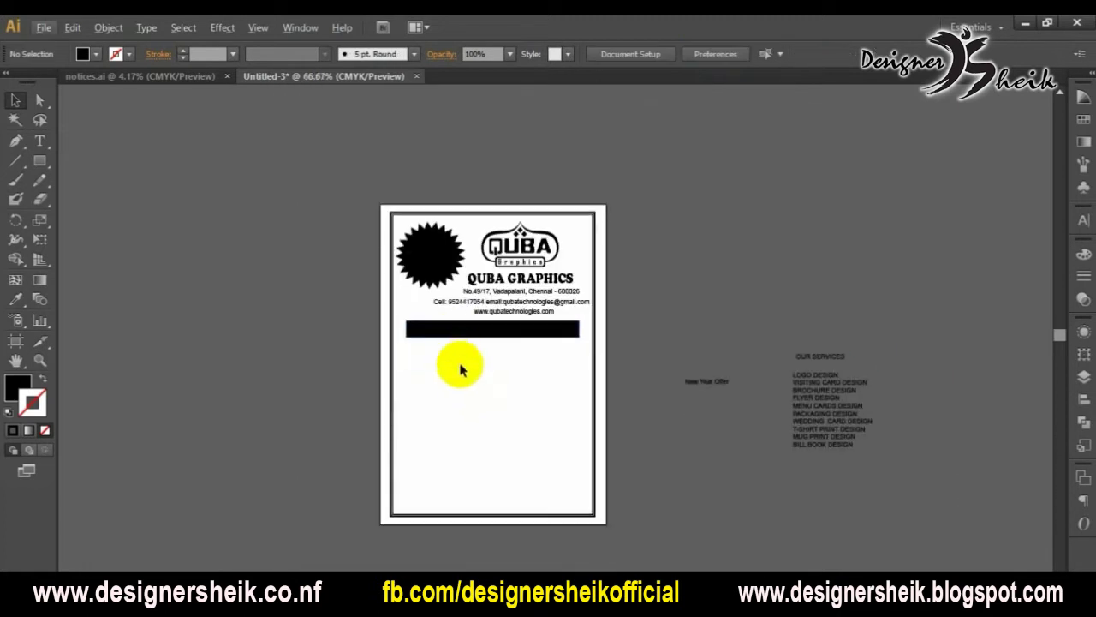
{"action": "key", "text": "ctrl+plus"}
{"action": "left_click_drag", "start_coordinate": [833, 428], "coordinate": [424, 159]}
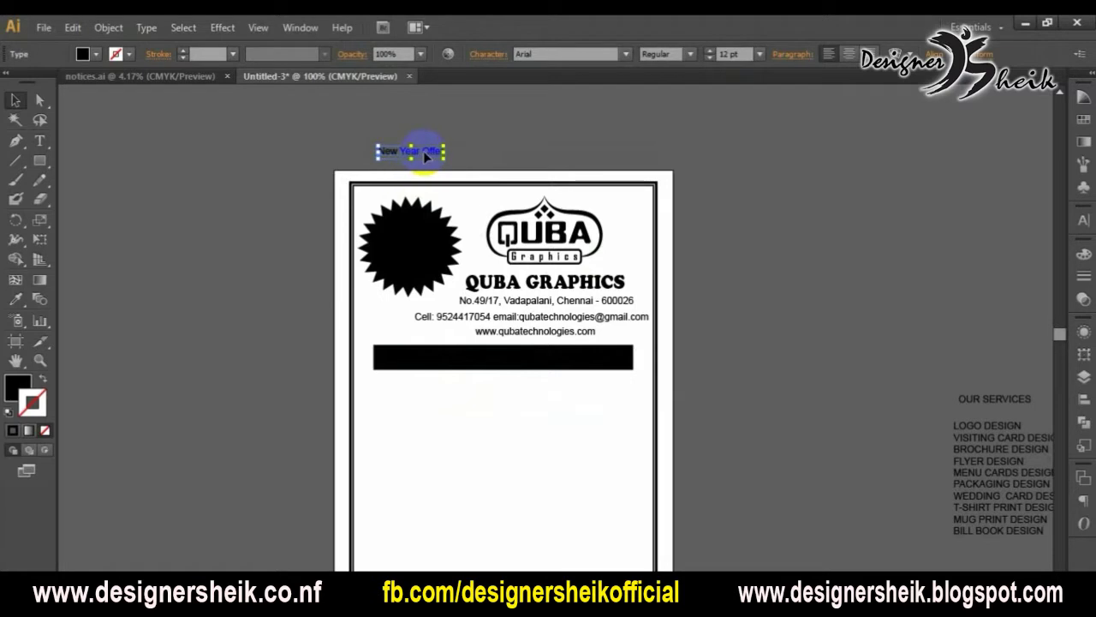
{"action": "left_click_drag", "start_coordinate": [425, 151], "coordinate": [425, 250]}
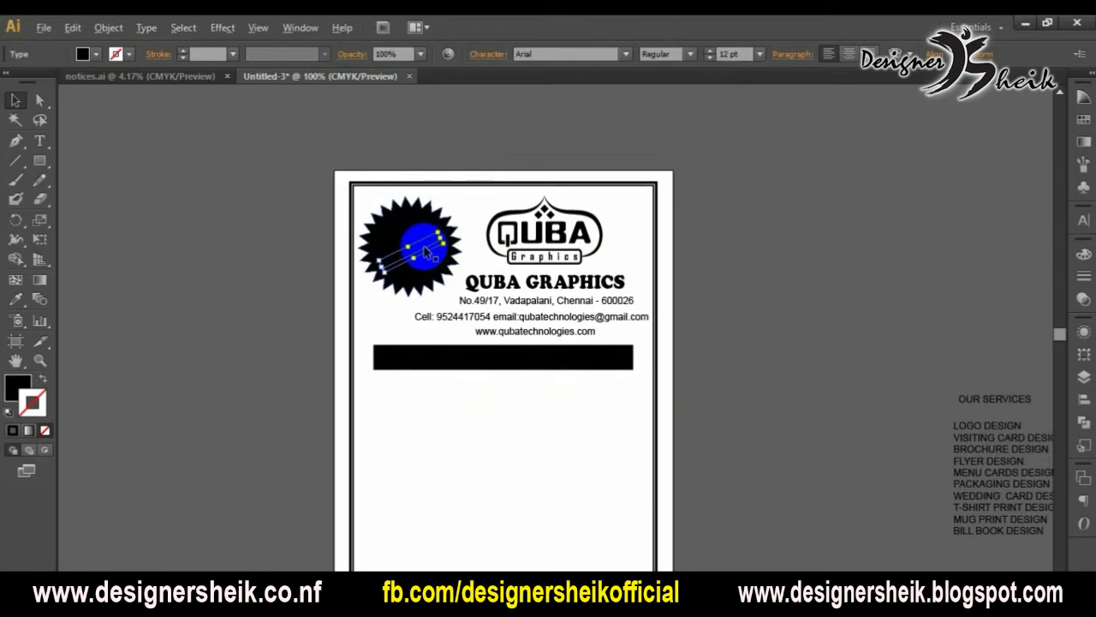
{"action": "scroll", "coordinate": [425, 250], "scroll_direction": "up", "scroll_amount": 2}
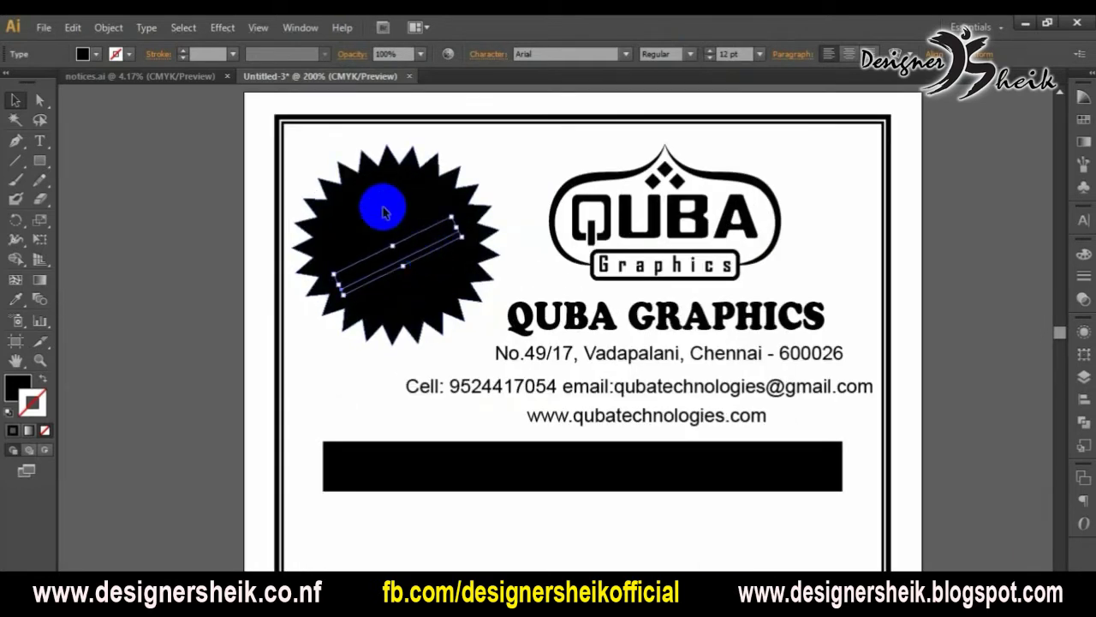
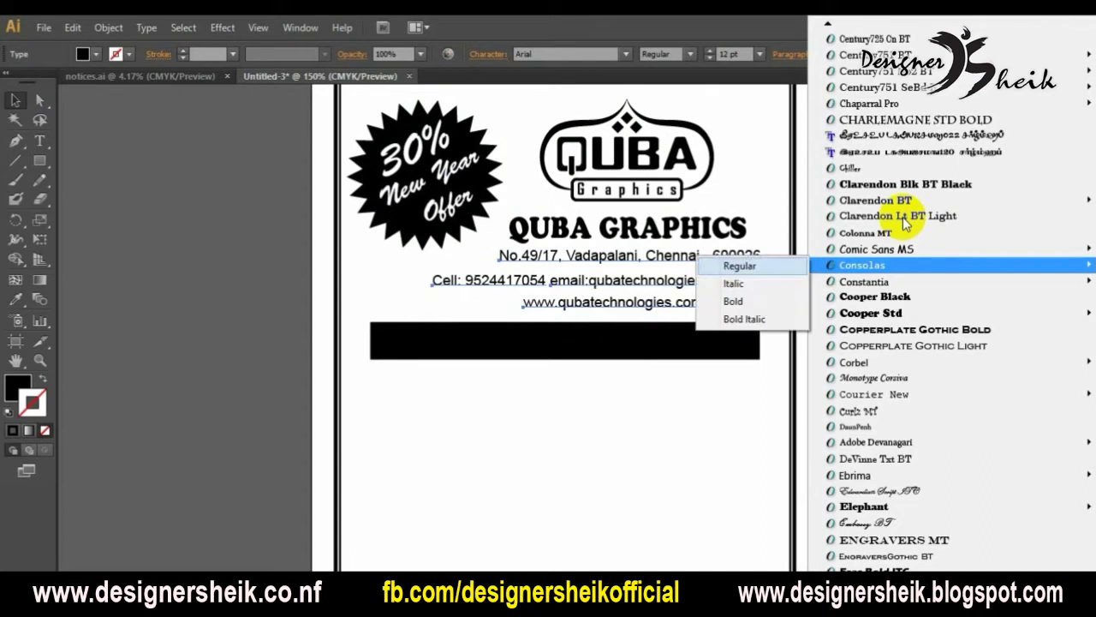
Try fonts from Consolas through to Franklin Gothic Book on the address, cell, email and web lines
{"action": "key", "text": "Return"}
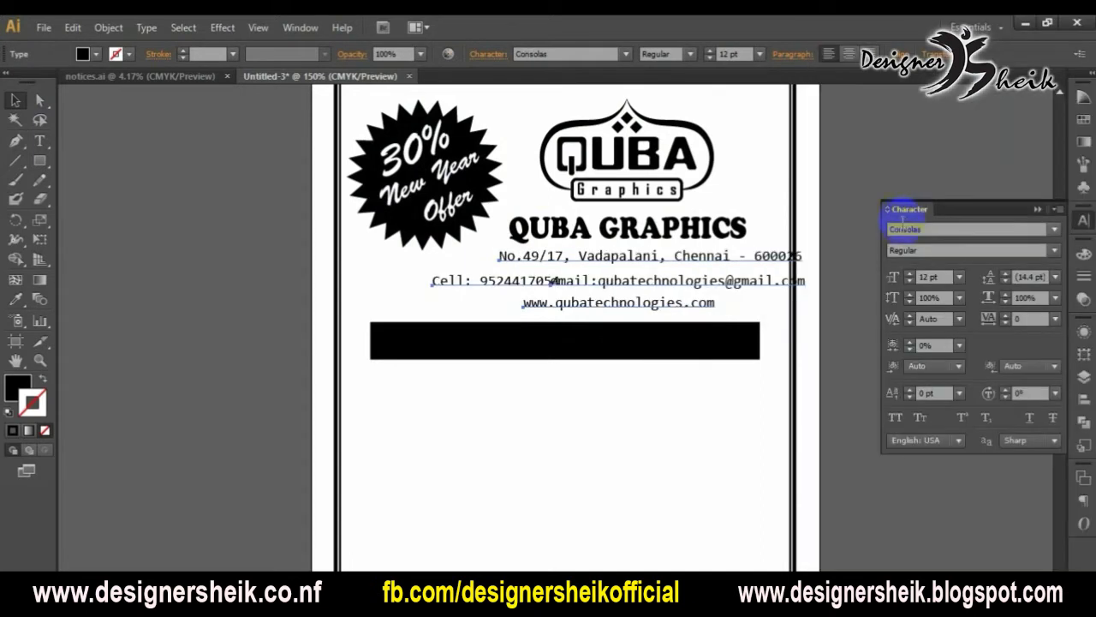
{"action": "left_click", "coordinate": [904, 228]}
{"action": "key", "text": "Down"}
{"action": "key", "text": "Down"}
{"action": "key", "text": "Down"}
{"action": "key", "text": "Down"}
{"action": "key", "text": "Down"}
{"action": "key", "text": "Down"}
{"action": "key", "text": "Down"}
{"action": "key", "text": "Down"}
{"action": "key", "text": "Down"}
{"action": "key", "text": "Down"}
{"action": "key", "text": "Down"}
{"action": "key", "text": "Down"}
{"action": "key", "text": "Down"}
{"action": "key", "text": "Down"}
{"action": "key", "text": "Down"}
{"action": "key", "text": "Down"}
{"action": "key", "text": "Down"}
{"action": "key", "text": "Down"}
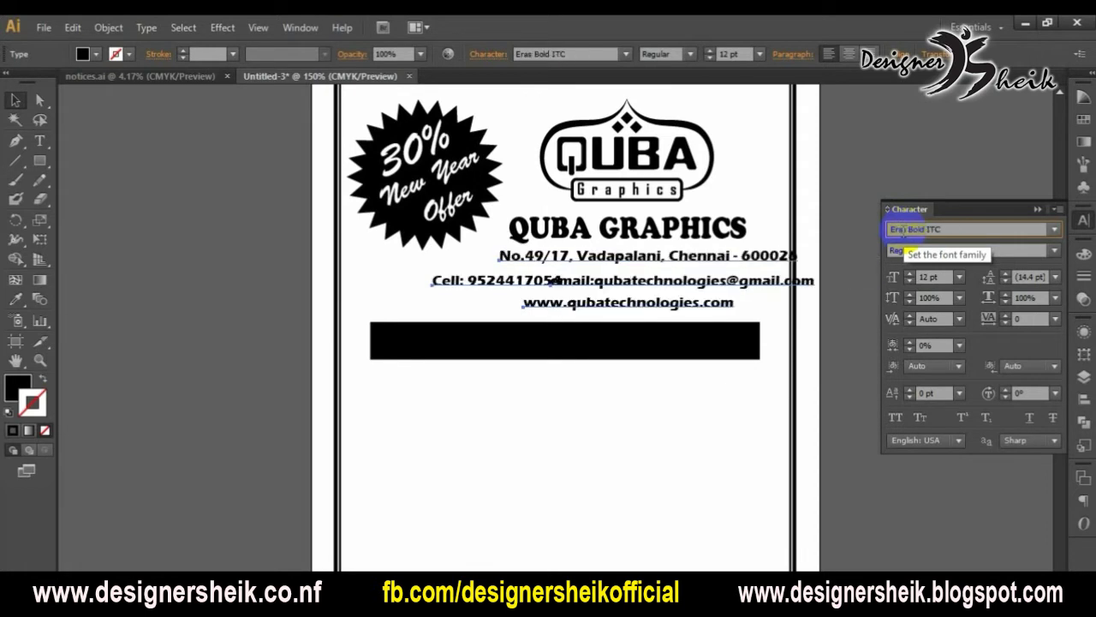
{"action": "key", "text": "Down"}
{"action": "key", "text": "Down"}
{"action": "key", "text": "Down"}
{"action": "key", "text": "Down"}
{"action": "key", "text": "Down"}
{"action": "key", "text": "Down"}
{"action": "key", "text": "Down"}
{"action": "key", "text": "Down"}
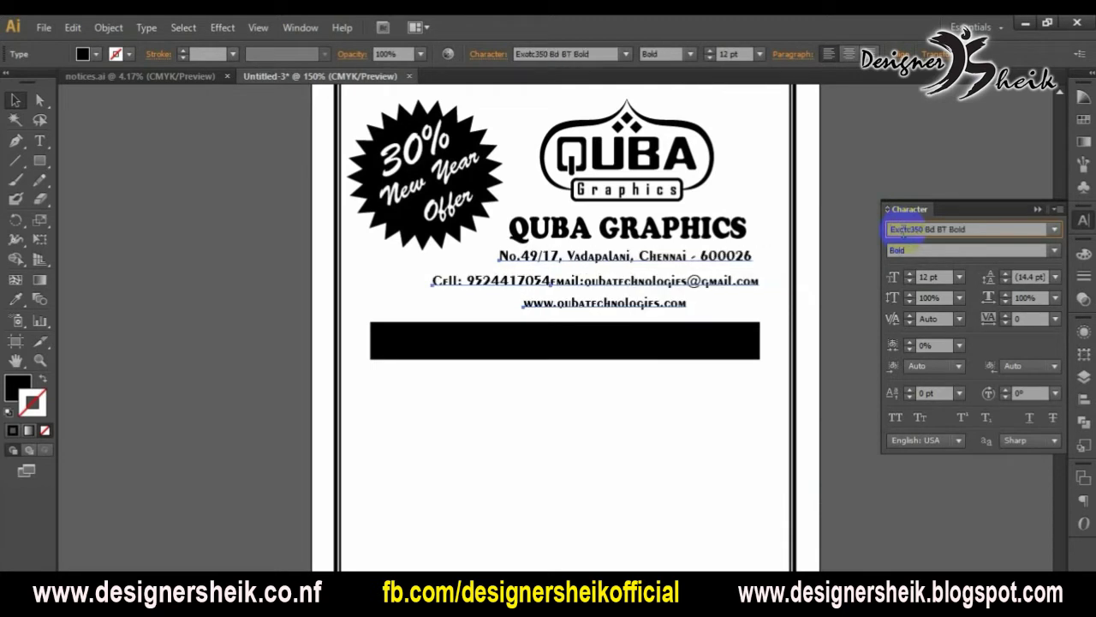
{"action": "key", "text": "Down"}
{"action": "key", "text": "Down"}
{"action": "key", "text": "Down"}
{"action": "key", "text": "Down"}
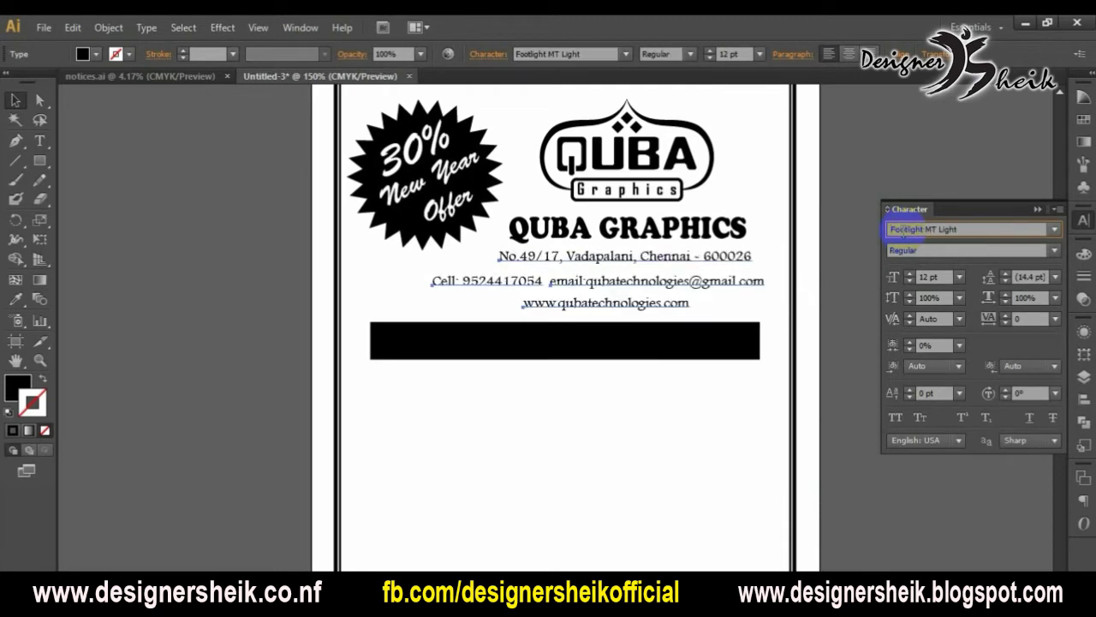
{"action": "key", "text": "Down"}
{"action": "key", "text": "Up"}
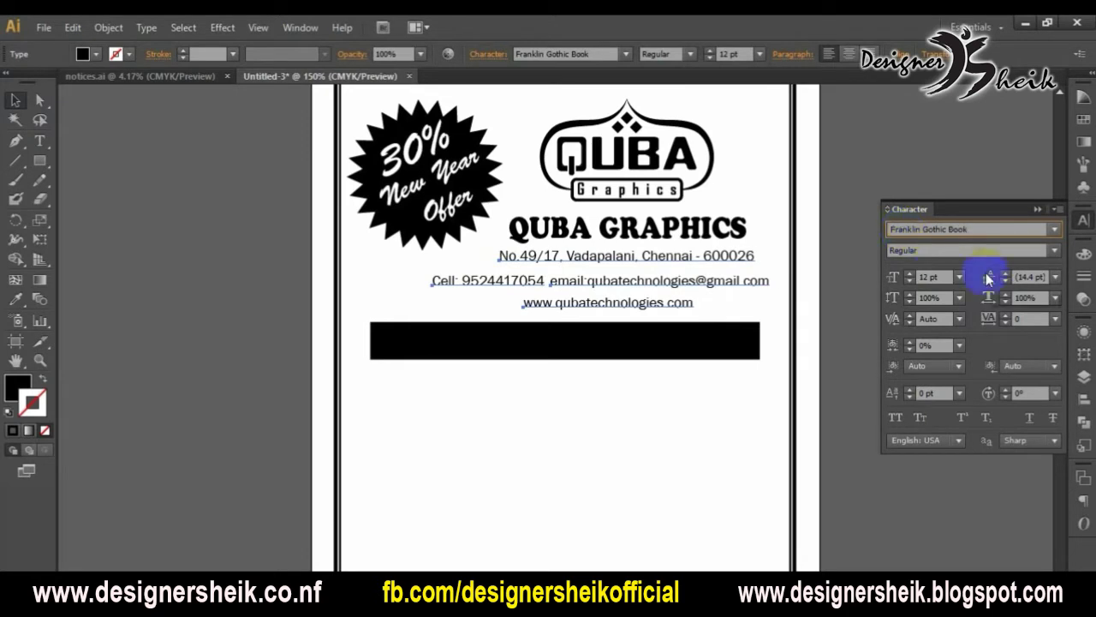
Try the Colonna MT font on the address, cell, email and web lines
{"action": "left_click", "coordinate": [1054, 250]}
{"action": "left_click", "coordinate": [947, 269]}
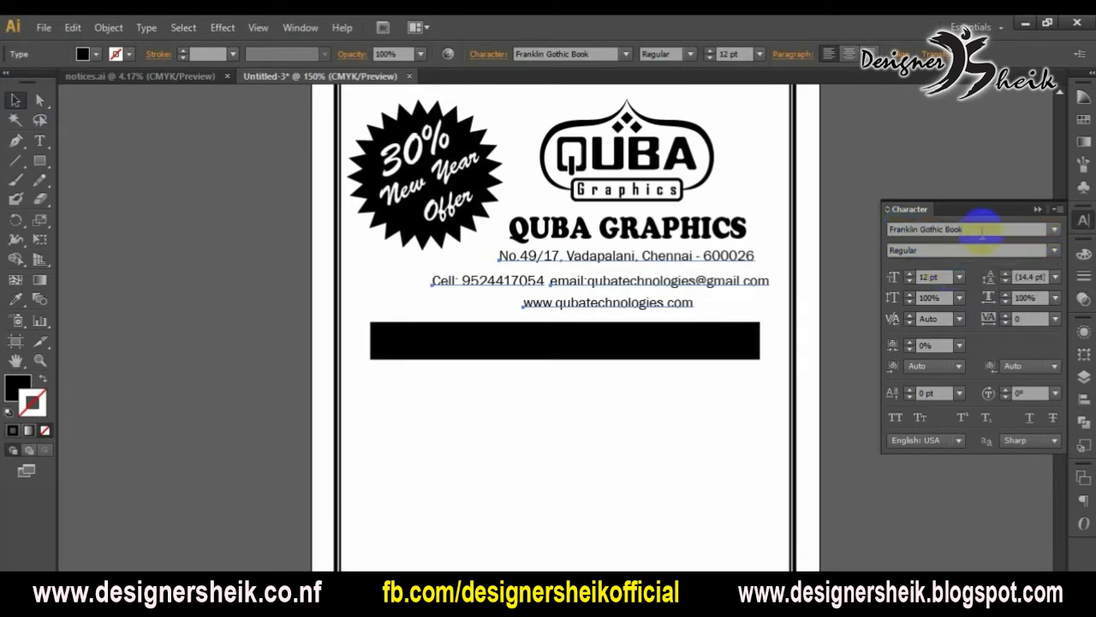
{"action": "left_click", "coordinate": [1053, 229]}
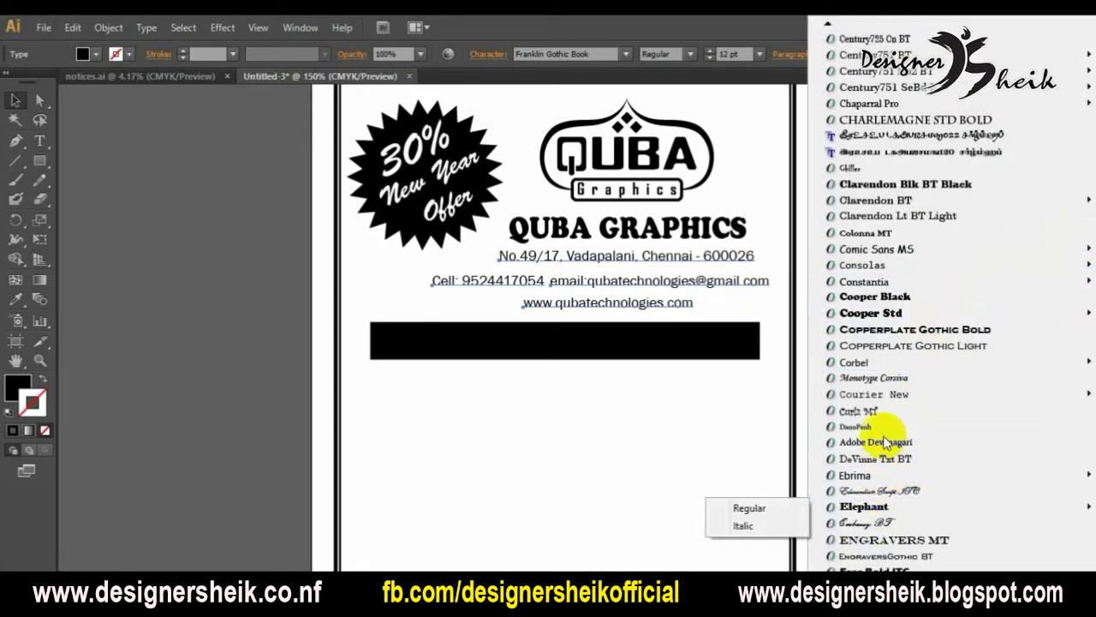
{"action": "left_click", "coordinate": [882, 235]}
Set the address, cell, email and web lines to Arial Bold
{"action": "left_click", "coordinate": [901, 230]}
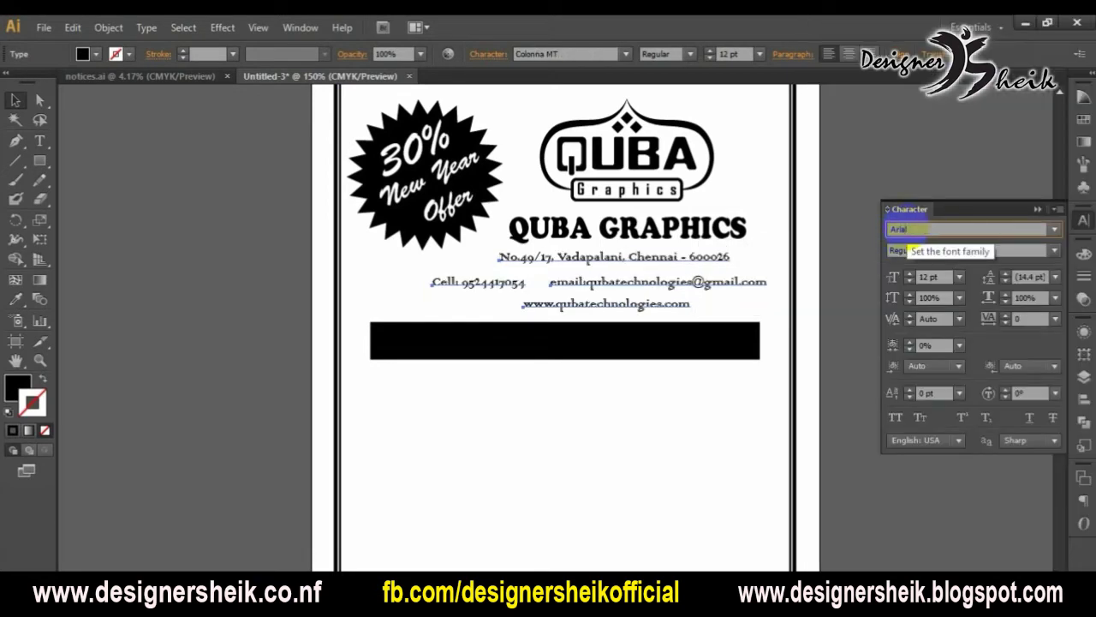
{"action": "type", "text": "Arial"}
{"action": "key", "text": "Return"}
{"action": "left_click", "coordinate": [869, 257]}
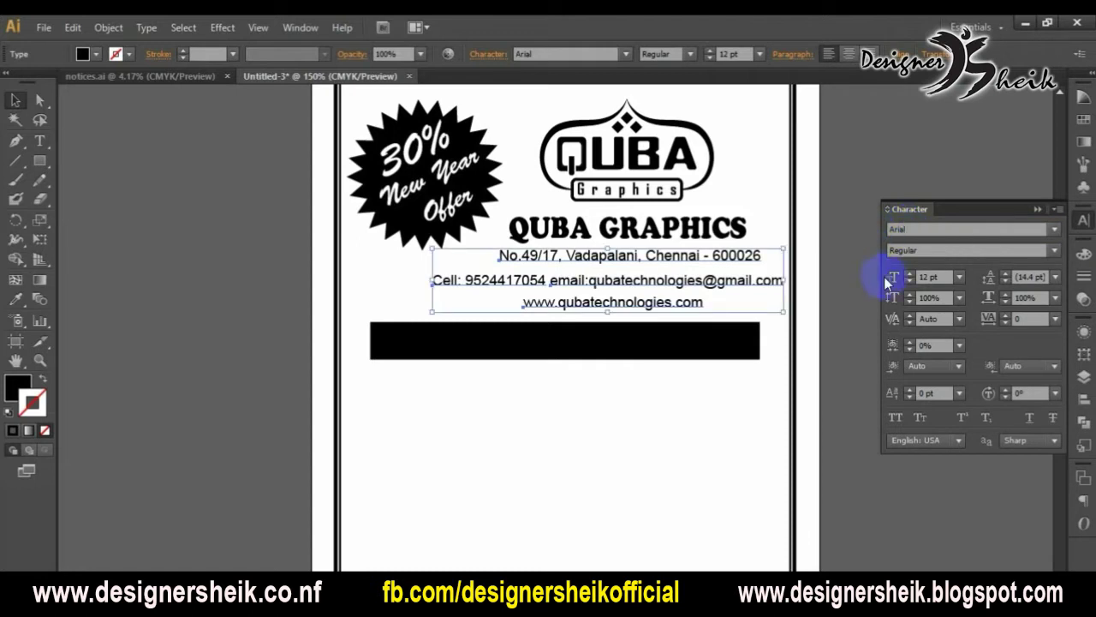
{"action": "left_click", "coordinate": [985, 250]}
{"action": "left_click", "coordinate": [945, 315]}
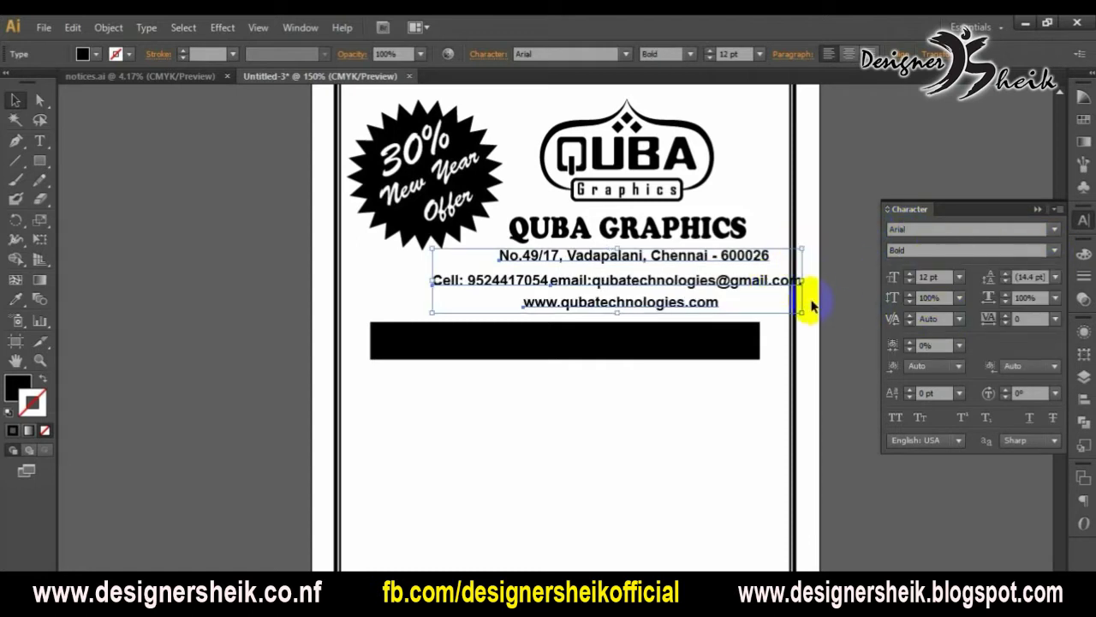
Narrow the email line to 80.38% horizontal scale to fit inside the border, and bring the cell number and email together
{"action": "left_click", "coordinate": [807, 282]}
{"action": "left_click", "coordinate": [746, 277]}
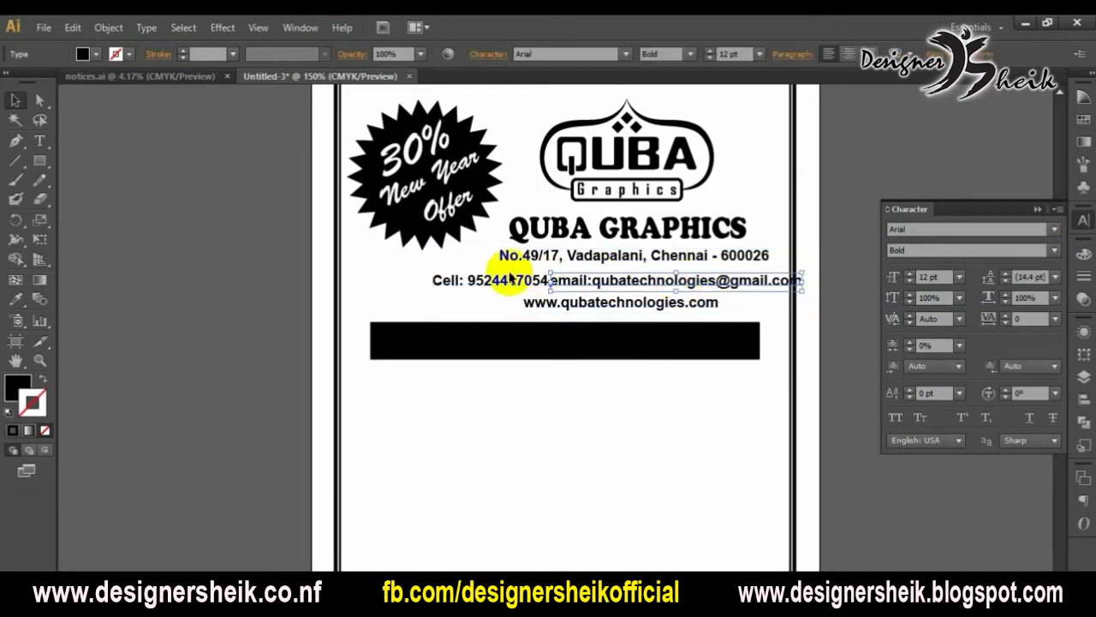
{"action": "left_click_drag", "start_coordinate": [801, 281], "coordinate": [774, 283]}
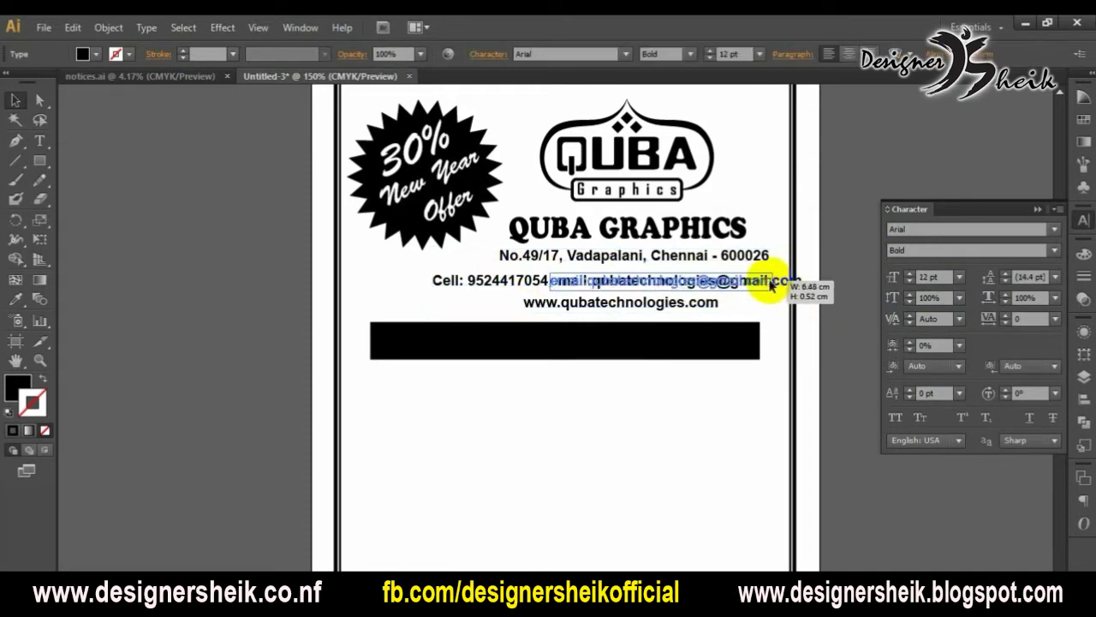
{"action": "left_click_drag", "start_coordinate": [549, 284], "coordinate": [582, 287]}
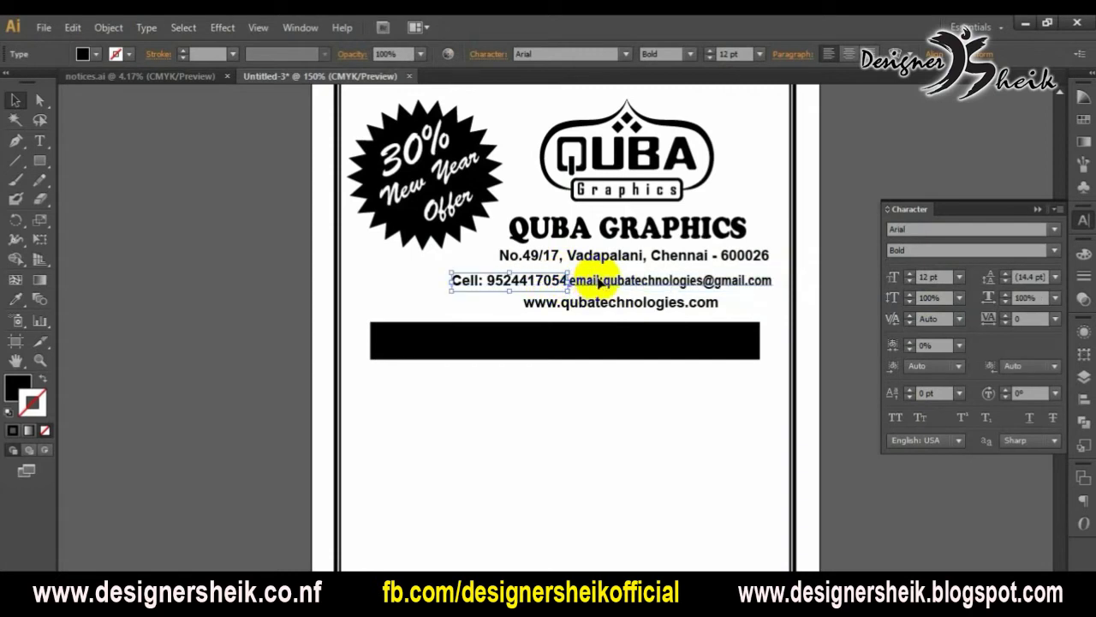
Stretch the email line taller to 14.84 pt while keeping its width
{"action": "left_click", "coordinate": [582, 284]}
{"action": "scroll", "coordinate": [655, 279], "scroll_direction": "up", "scroll_amount": 1}
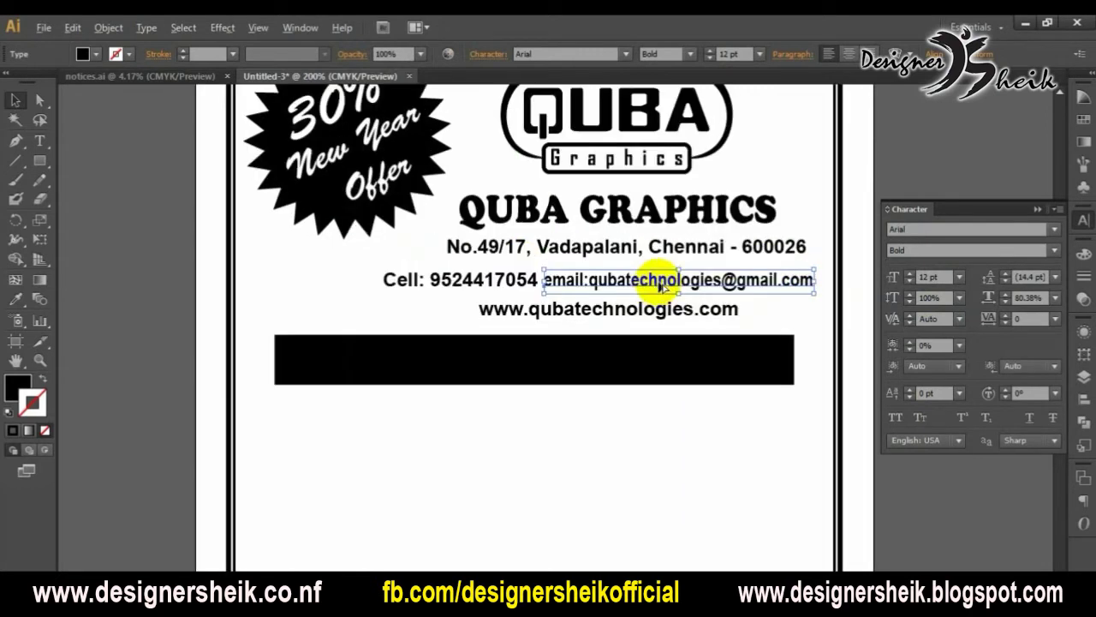
{"action": "left_click_drag", "start_coordinate": [680, 270], "coordinate": [678, 298]}
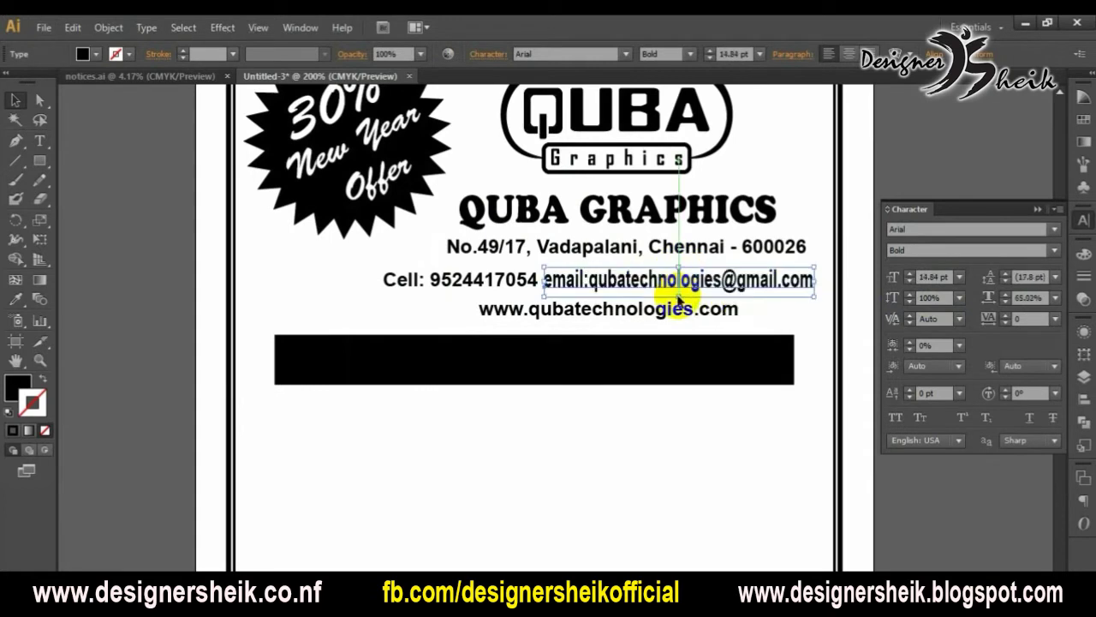
Narrow the cell number line to 91.67% horizontal scale, keeping it directly before the email
{"action": "left_click", "coordinate": [463, 281]}
{"action": "scroll", "coordinate": [535, 287], "scroll_direction": "down", "scroll_amount": 2}
{"action": "left_click", "coordinate": [668, 281]}
{"action": "left_click", "coordinate": [476, 281]}
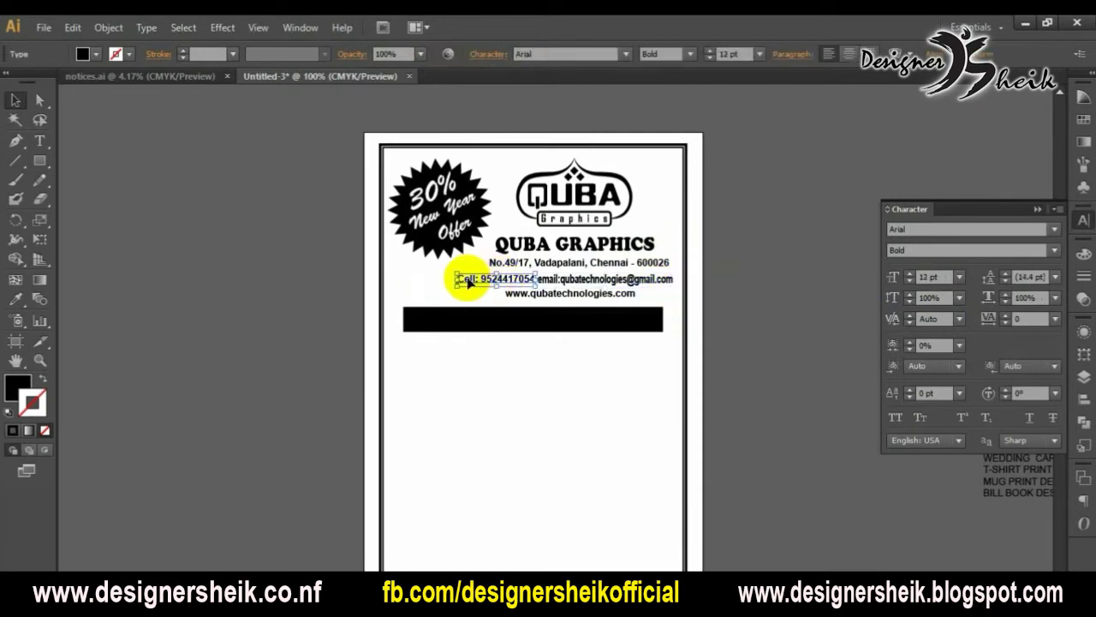
{"action": "left_click", "coordinate": [721, 280]}
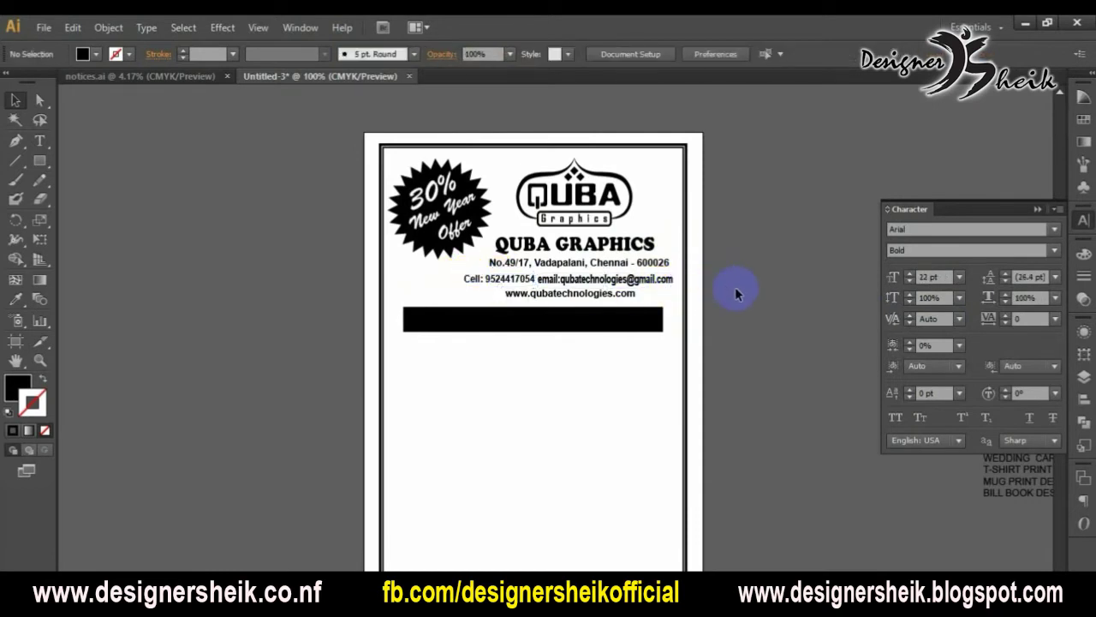
Copy the email line's formatting to the cell number, and resize the cell text to 9.97 pt directly beside the email
{"action": "left_click", "coordinate": [514, 287]}
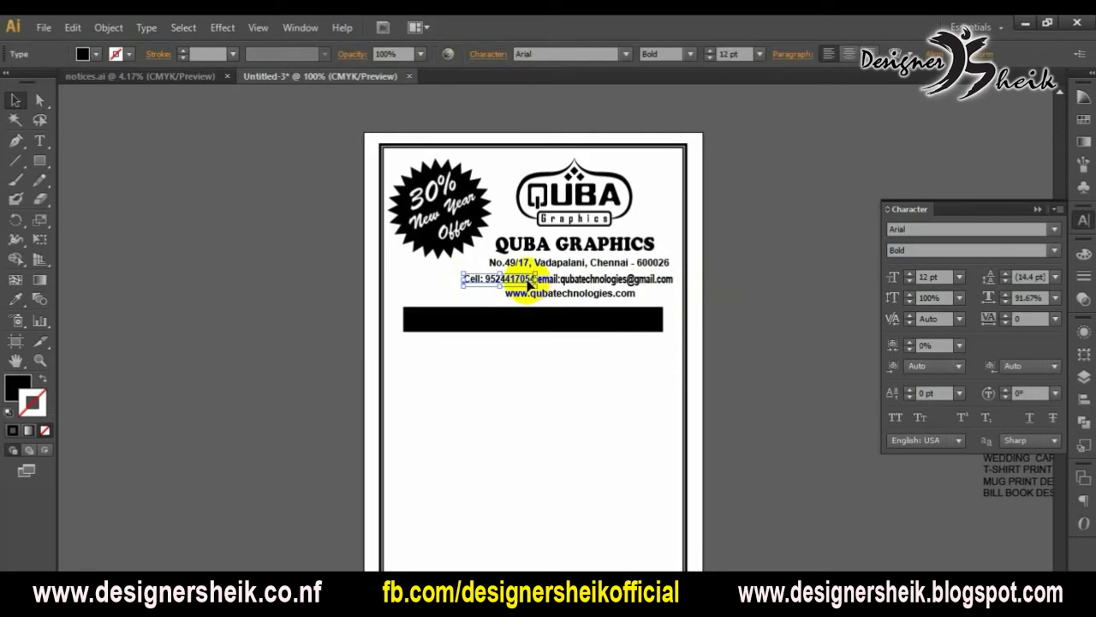
{"action": "key", "text": "i"}
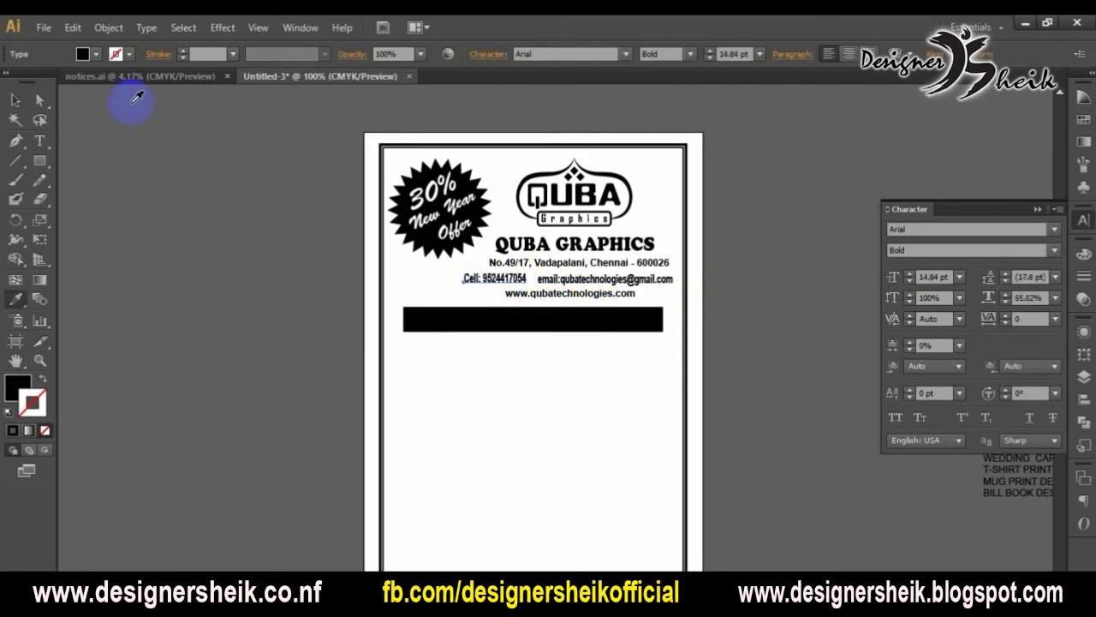
{"action": "scroll", "coordinate": [492, 273], "scroll_direction": "up", "scroll_amount": 3}
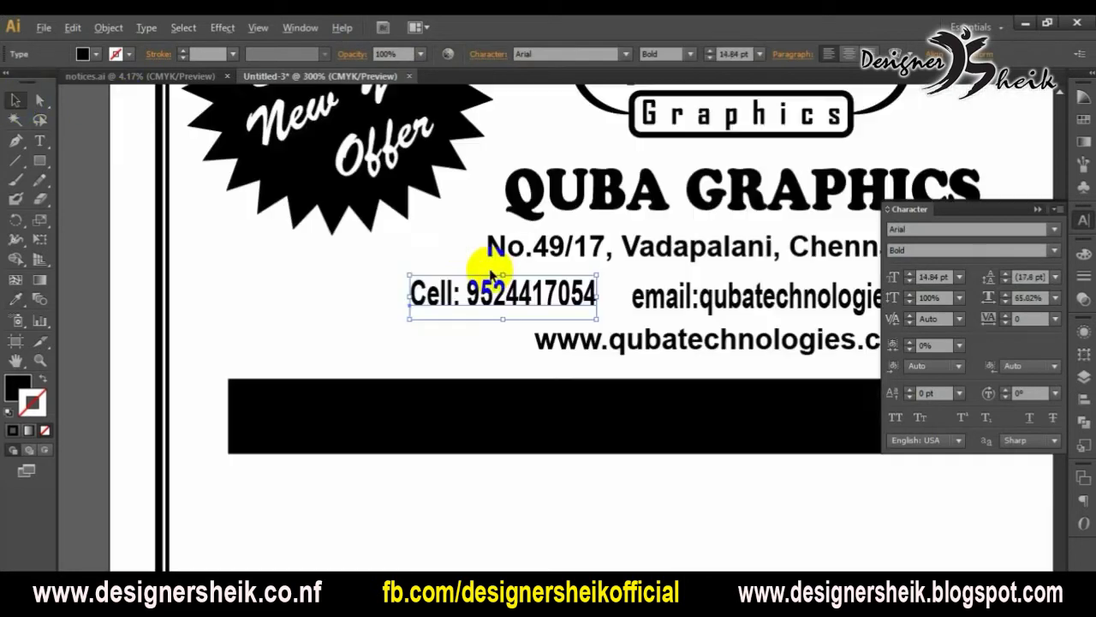
{"action": "left_click_drag", "start_coordinate": [526, 276], "coordinate": [534, 315]}
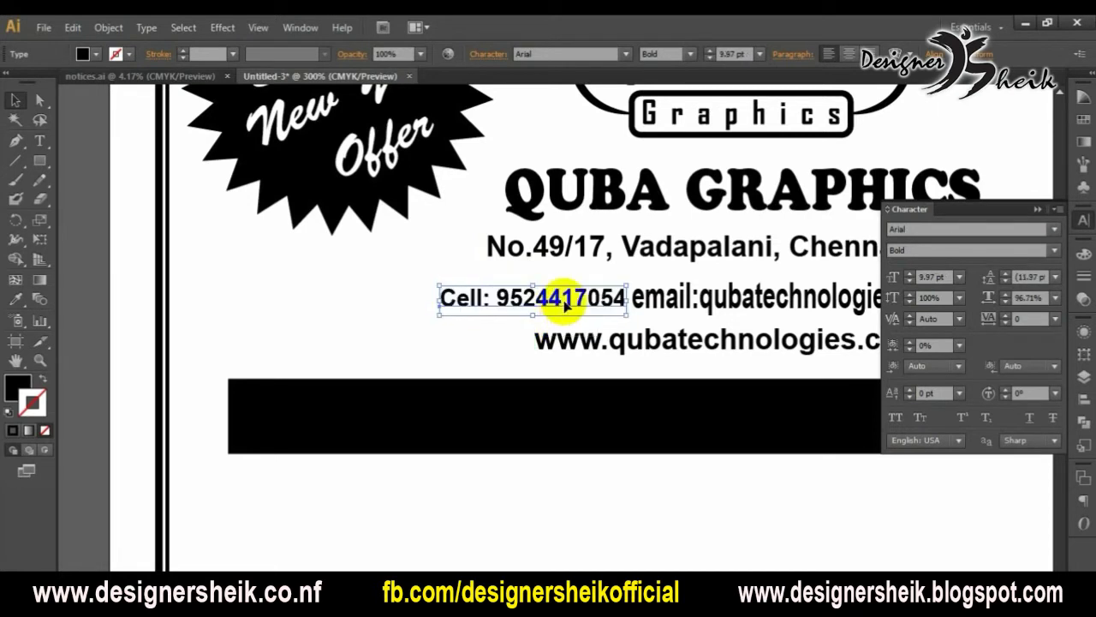
{"action": "left_click", "coordinate": [581, 282]}
Reduce the email line's height to 13.22 pt while keeping its width, and collapse the character settings
{"action": "left_click", "coordinate": [666, 299]}
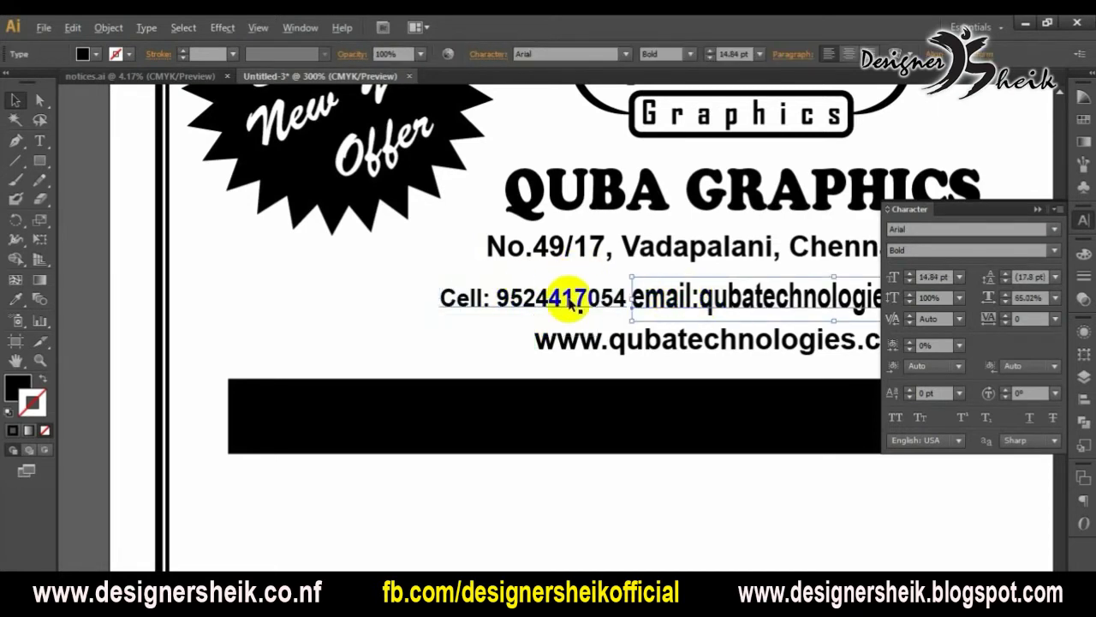
{"action": "key", "text": "ctrl+minus"}
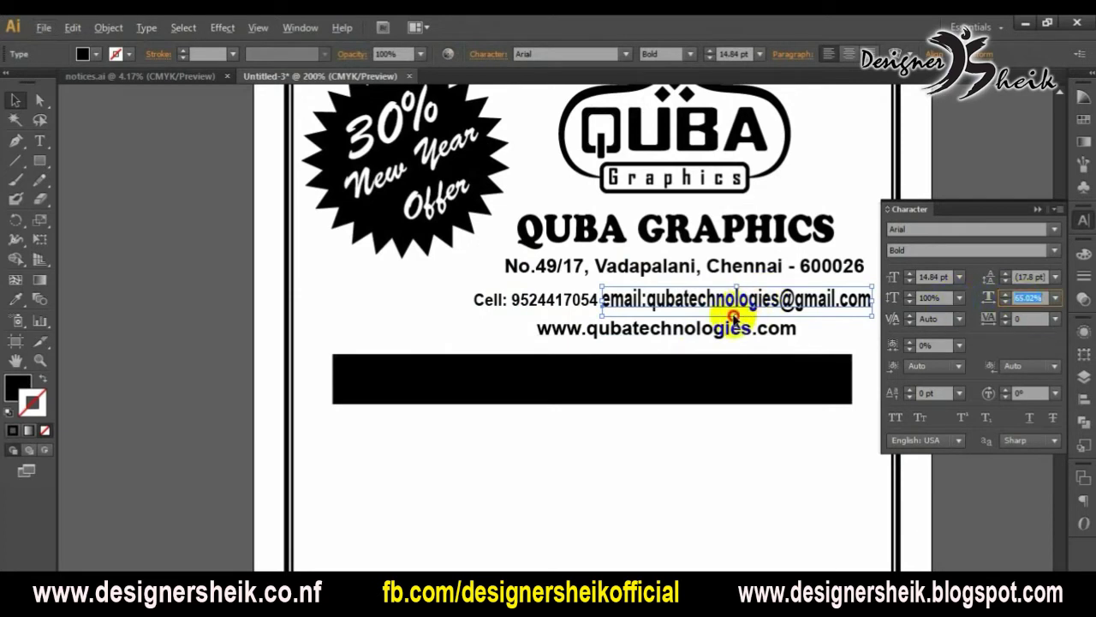
{"action": "left_click", "coordinate": [741, 326]}
{"action": "left_click", "coordinate": [730, 312]}
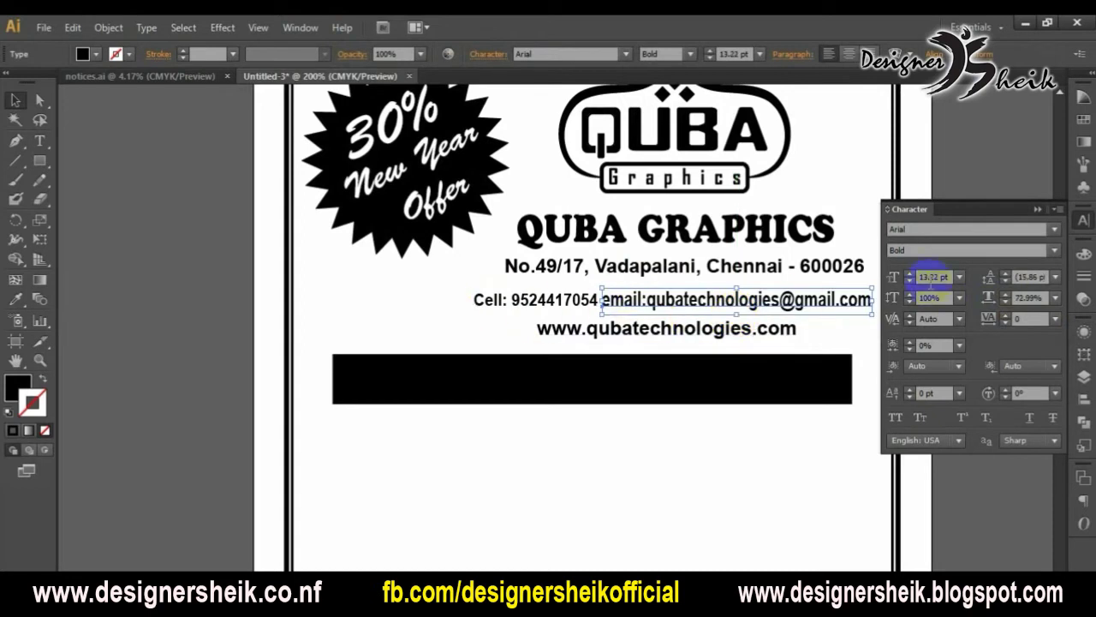
{"action": "left_click", "coordinate": [1036, 209]}
{"action": "left_click", "coordinate": [894, 300]}
Copy the email line's formatting to the web address and shift it right to centre it beneath the contact line
{"action": "scroll", "coordinate": [574, 299], "scroll_direction": "down", "scroll_amount": 1}
{"action": "left_click", "coordinate": [616, 321]}
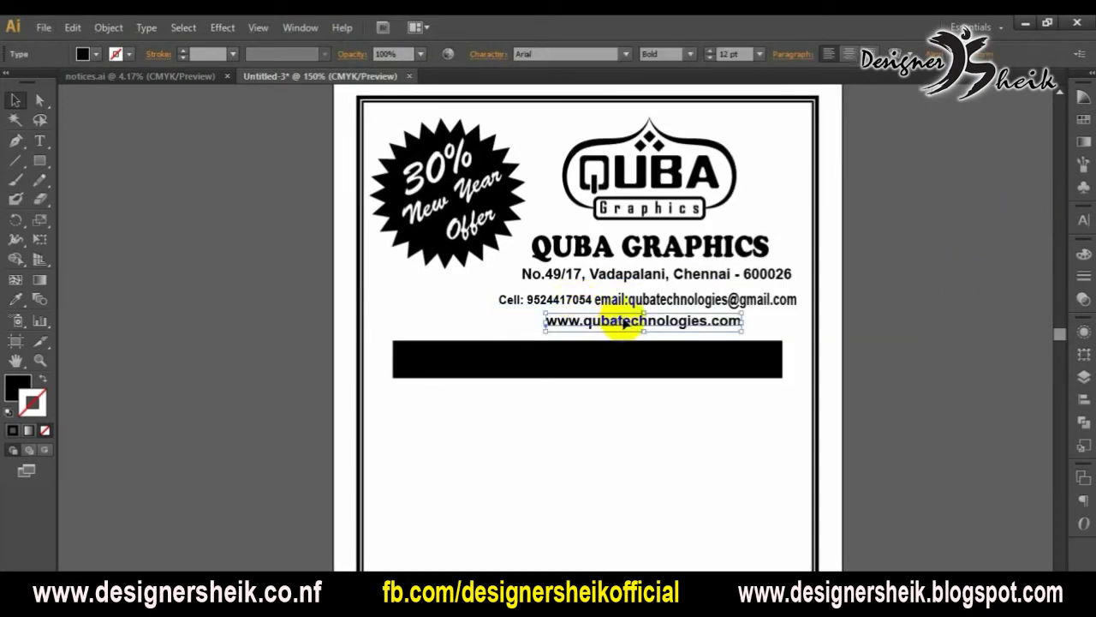
{"action": "key", "text": "i"}
{"action": "left_click", "coordinate": [602, 302]}
{"action": "key", "text": "v"}
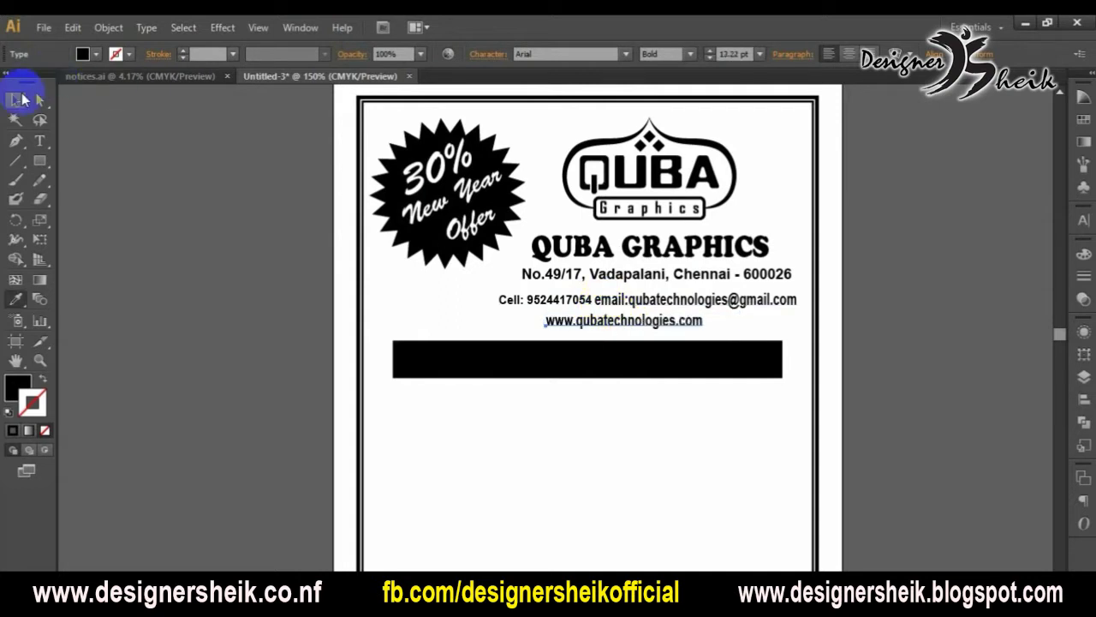
{"action": "left_click_drag", "start_coordinate": [681, 321], "coordinate": [699, 321]}
{"action": "left_click", "coordinate": [845, 326]}
Select the black band's upper-left anchor point and show its full transform options
{"action": "left_click", "coordinate": [668, 360]}
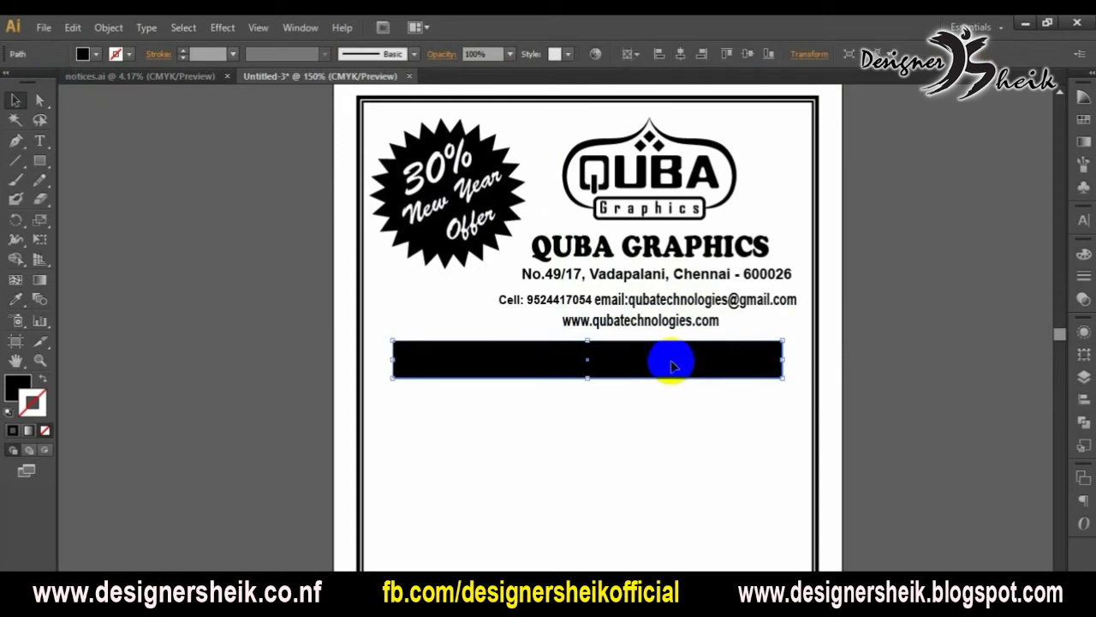
{"action": "scroll", "coordinate": [636, 355], "scroll_direction": "down", "scroll_amount": 1}
{"action": "scroll", "coordinate": [561, 351], "scroll_direction": "down", "scroll_amount": 1}
{"action": "key", "text": "a"}
{"action": "left_click", "coordinate": [393, 277]}
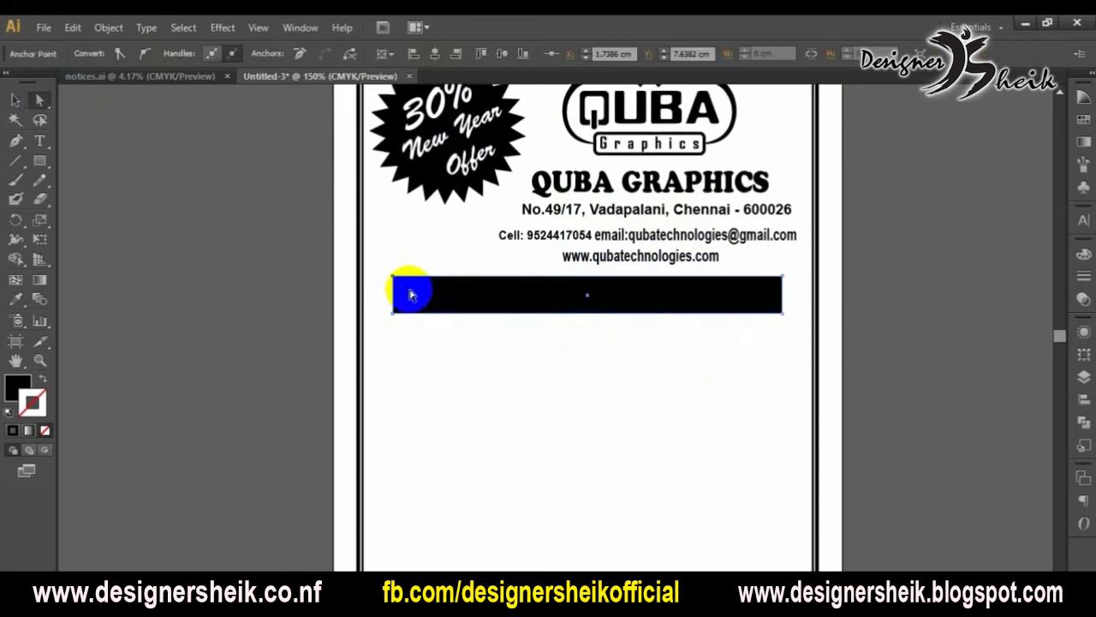
{"action": "key", "text": "ctrl+t"}
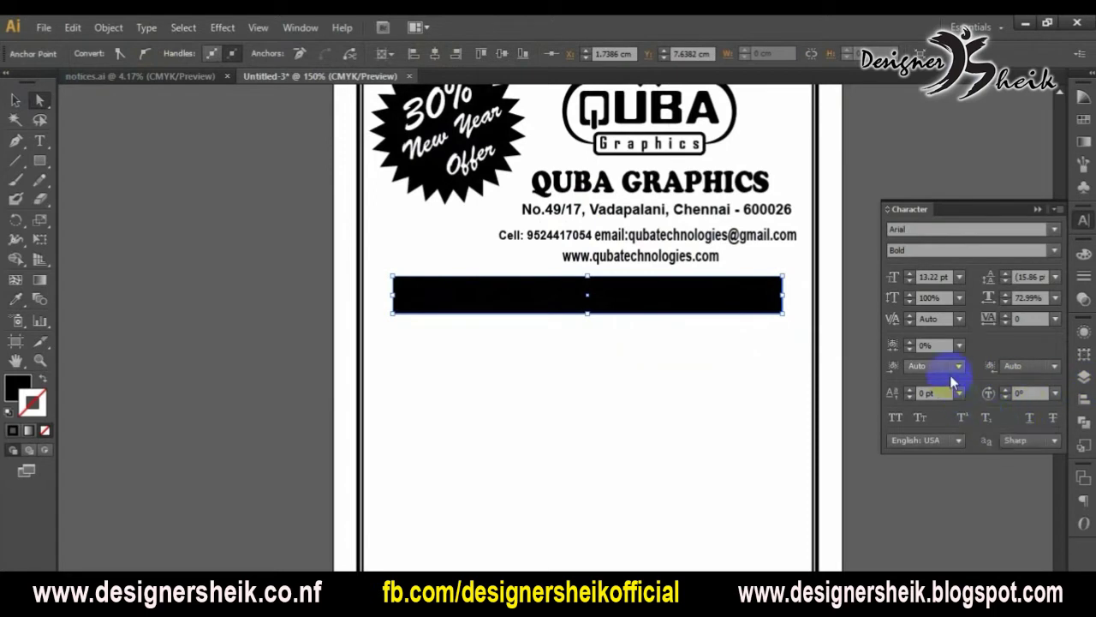
{"action": "left_click", "coordinate": [1083, 354]}
{"action": "left_click", "coordinate": [1055, 320]}
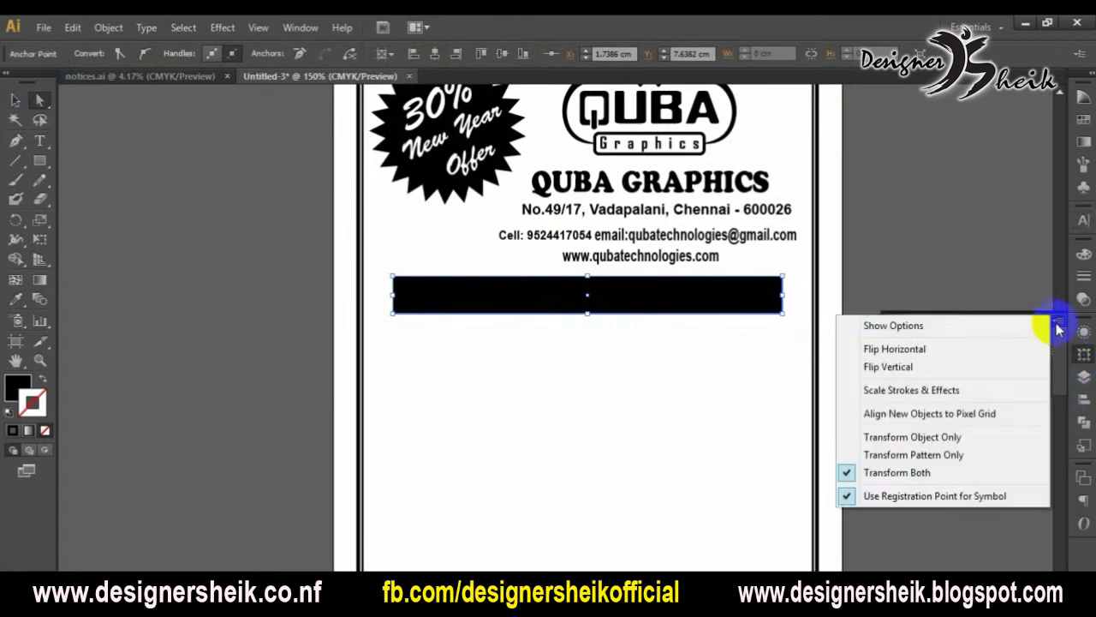
{"action": "left_click", "coordinate": [904, 326]}
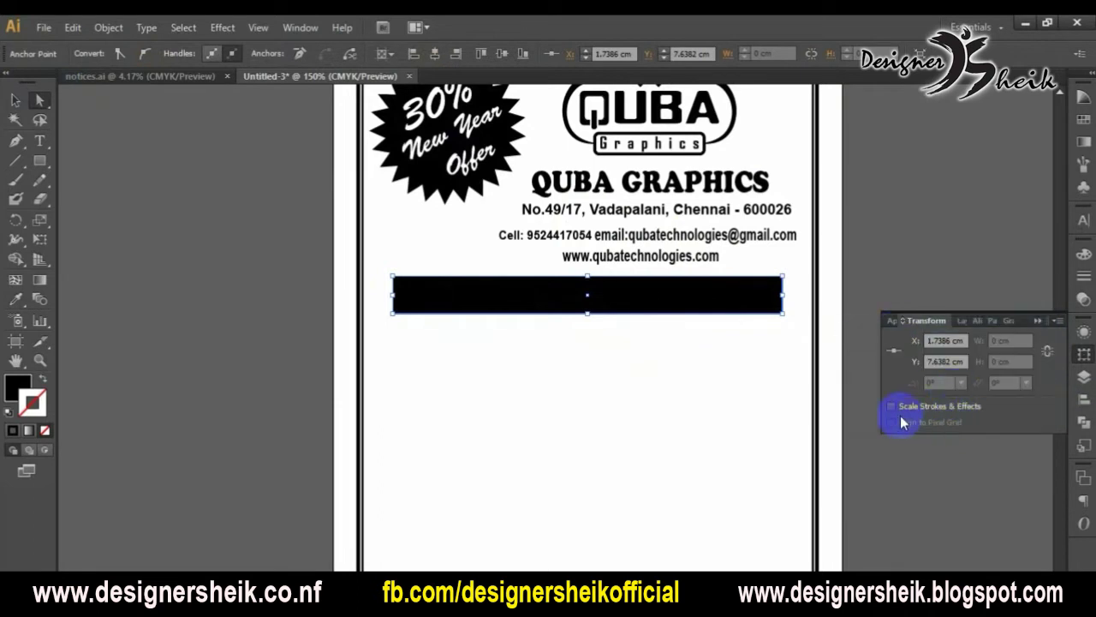
Examine the transform properties of the black band, both at its corner point and as a whole object
{"action": "left_click", "coordinate": [576, 294]}
{"action": "left_click", "coordinate": [394, 278]}
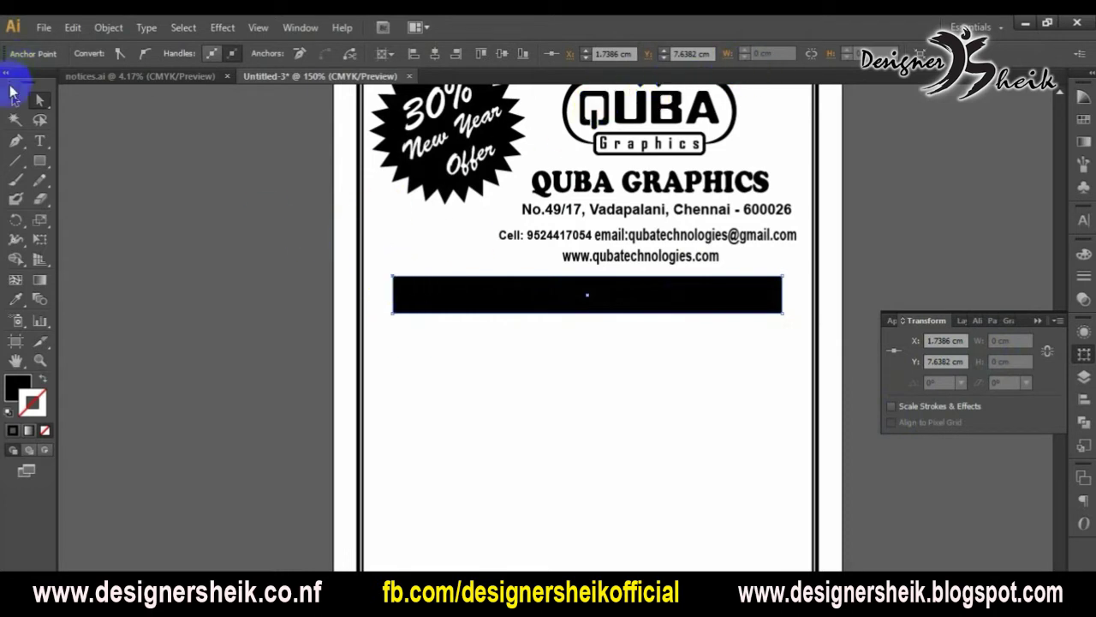
{"action": "left_click", "coordinate": [15, 101]}
{"action": "left_click", "coordinate": [415, 294]}
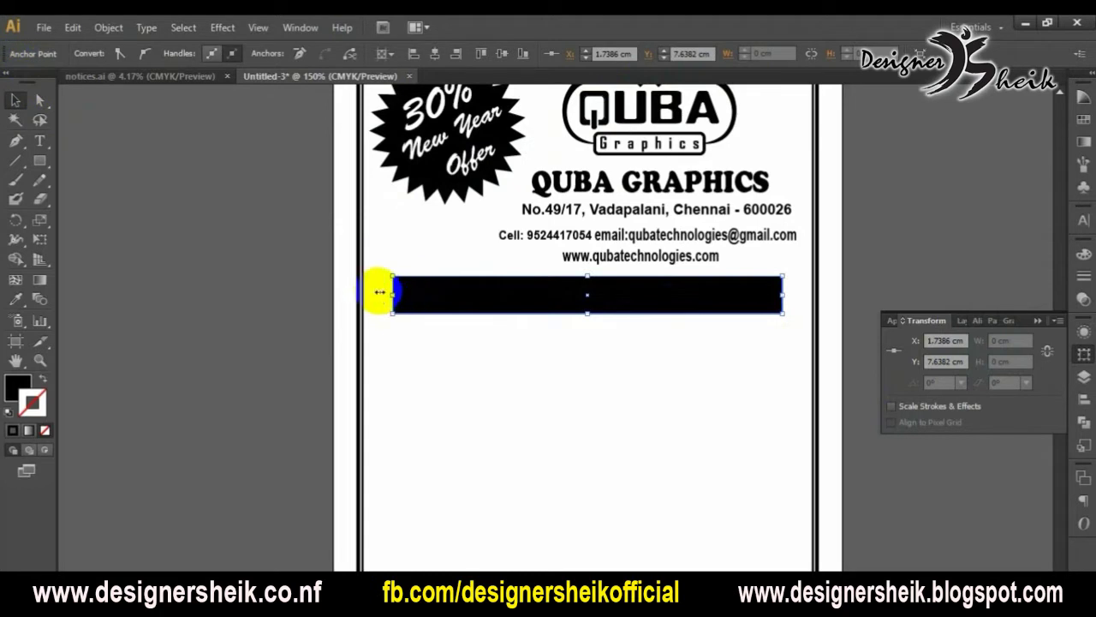
{"action": "left_click", "coordinate": [416, 304]}
{"action": "left_click", "coordinate": [1032, 330]}
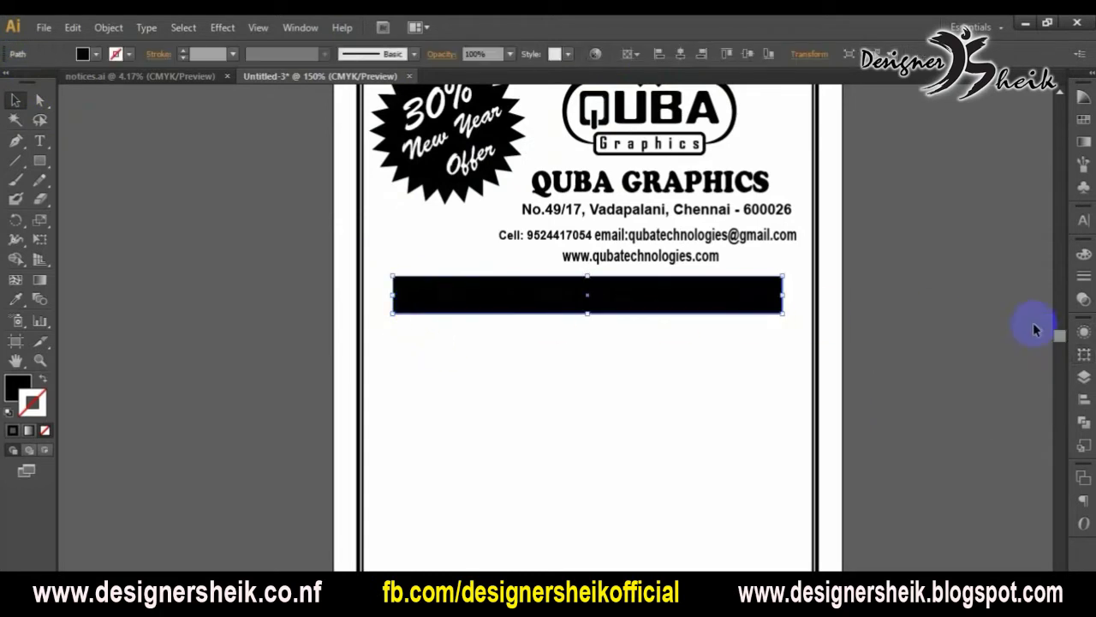
{"action": "left_click", "coordinate": [695, 364]}
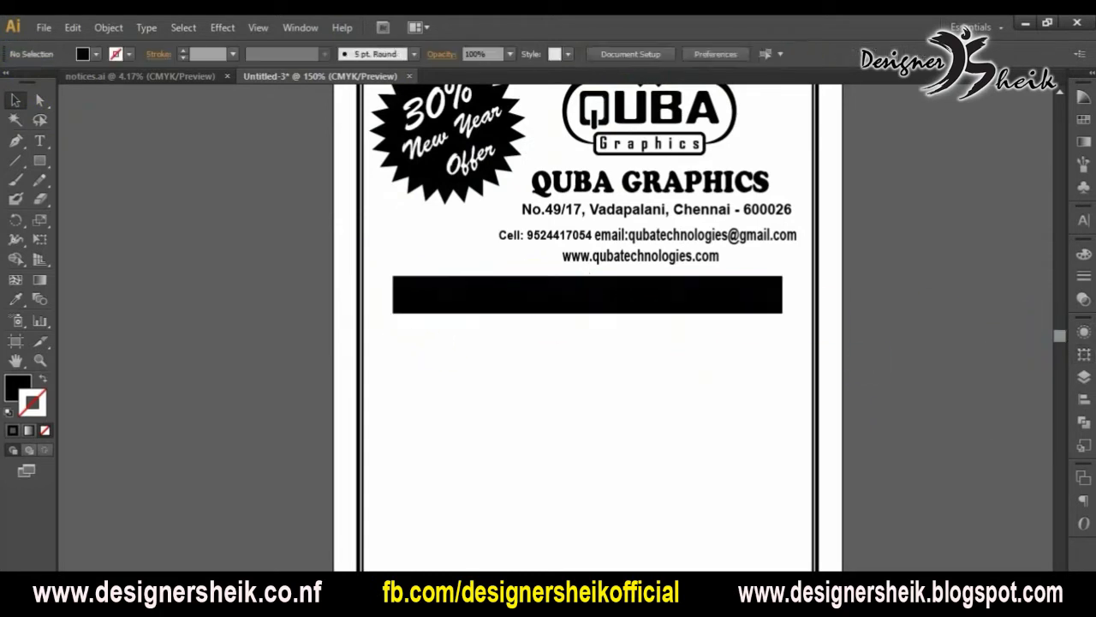
{"action": "left_click", "coordinate": [1085, 354]}
{"action": "left_click", "coordinate": [680, 286]}
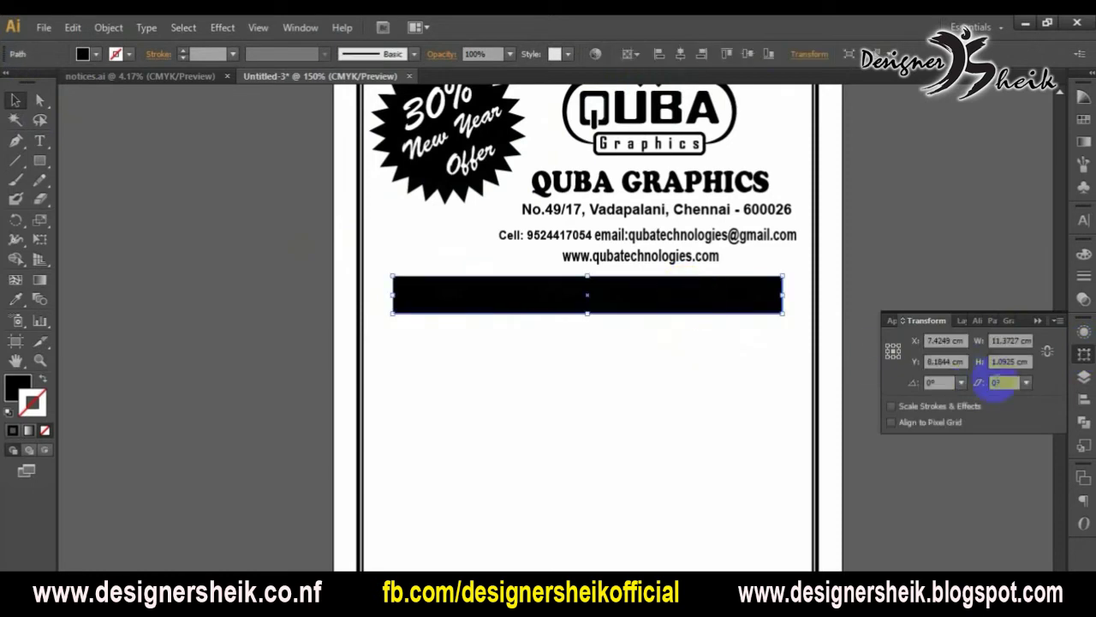
{"action": "left_click", "coordinate": [1037, 321]}
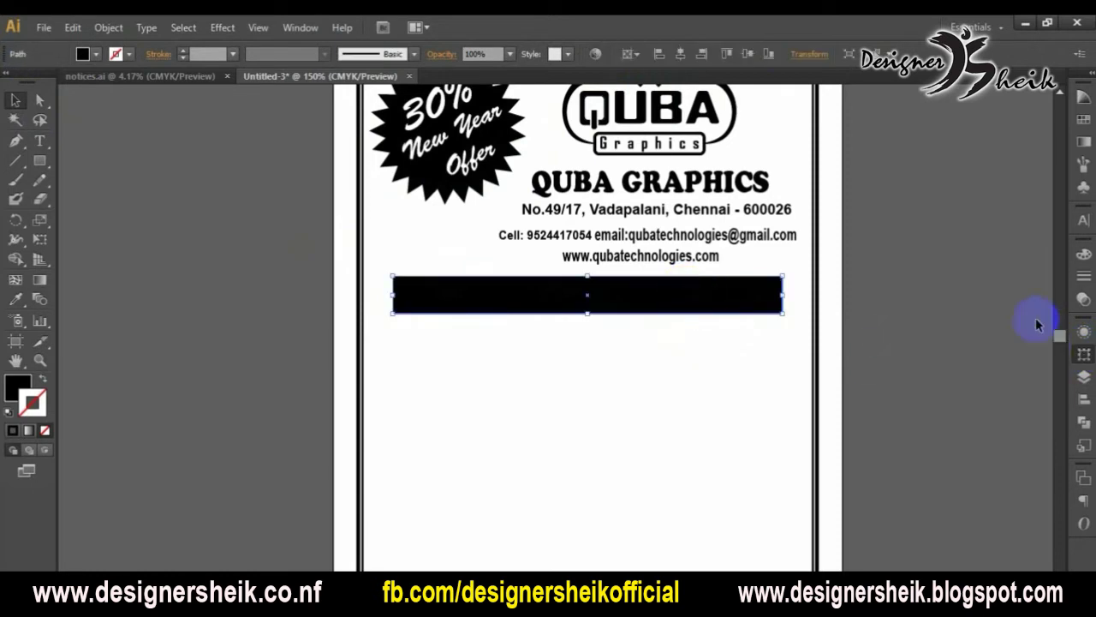
Move the OUR SERVICES heading from beside the artboard onto the black band and fill it with white
{"action": "left_click", "coordinate": [630, 344]}
{"action": "scroll", "coordinate": [508, 330], "scroll_direction": "down", "scroll_amount": 1}
{"action": "scroll", "coordinate": [506, 325], "scroll_direction": "down", "scroll_amount": 1, "text": "alt"}
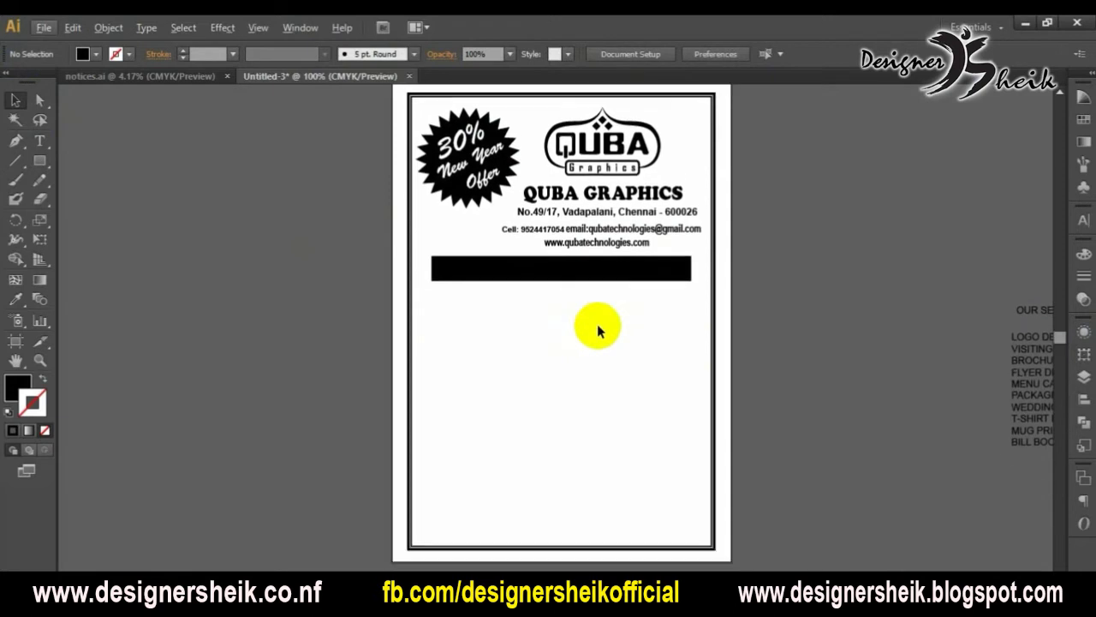
{"action": "scroll", "coordinate": [613, 355], "scroll_direction": "down", "scroll_amount": 1, "text": "alt"}
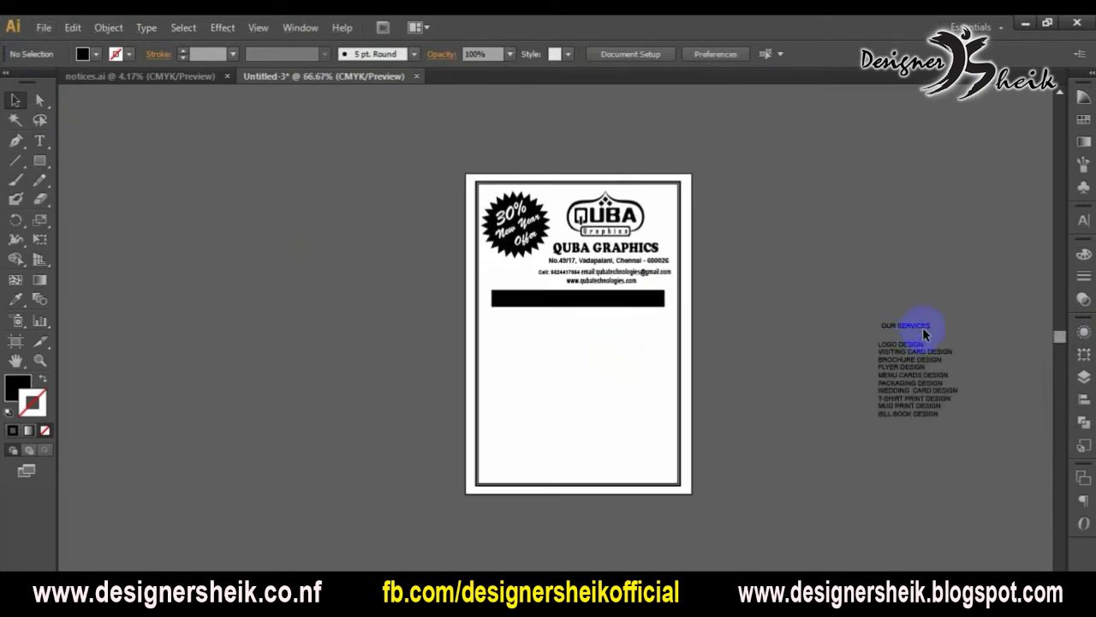
{"action": "left_click_drag", "start_coordinate": [922, 331], "coordinate": [587, 301]}
{"action": "left_click", "coordinate": [97, 55]}
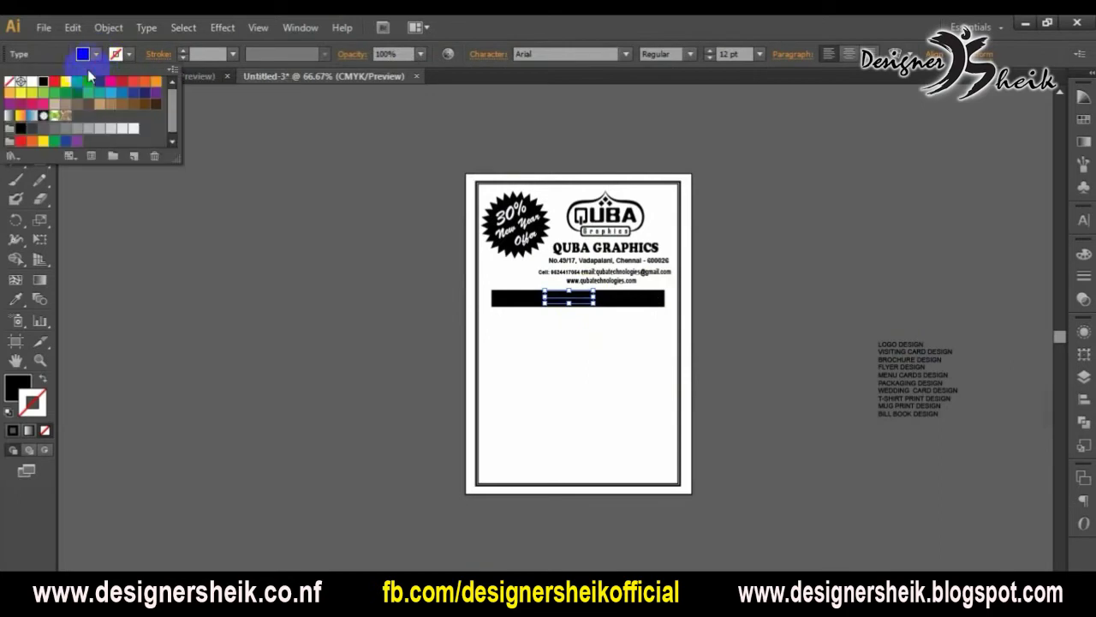
{"action": "left_click", "coordinate": [31, 82]}
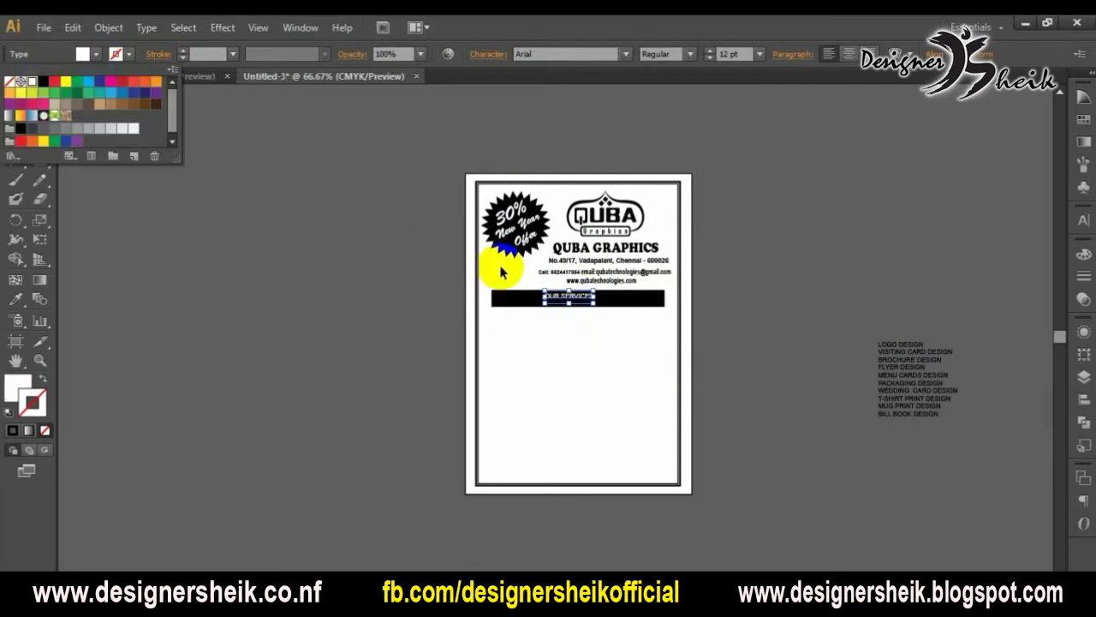
{"action": "left_click", "coordinate": [587, 341]}
Enlarge the OUR SERVICES heading to 19.55 pt and shorten the black band equally from both ends to frame it
{"action": "scroll", "coordinate": [589, 327], "scroll_direction": "up", "scroll_amount": 2}
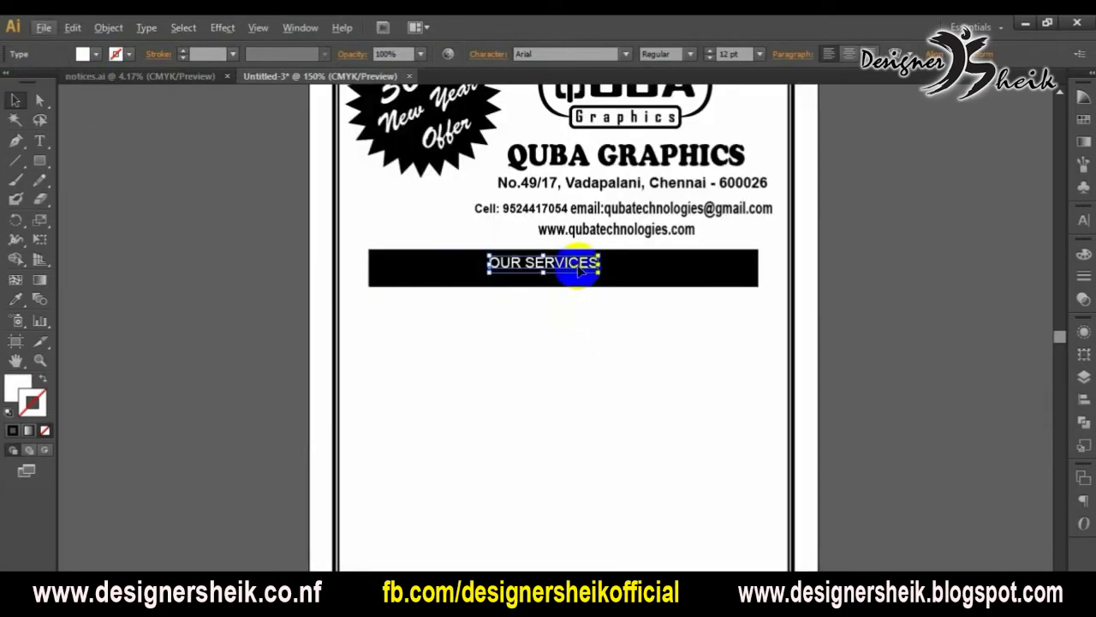
{"action": "left_click_drag", "start_coordinate": [599, 271], "coordinate": [622, 276]}
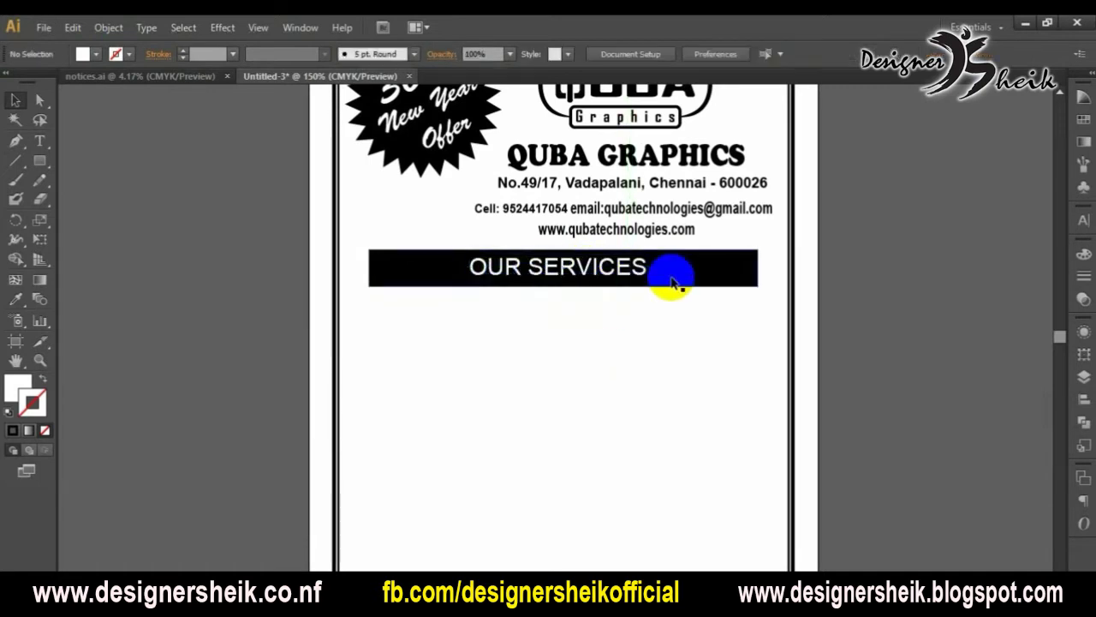
{"action": "left_click", "coordinate": [403, 257]}
{"action": "left_click_drag", "start_coordinate": [374, 267], "coordinate": [441, 268]}
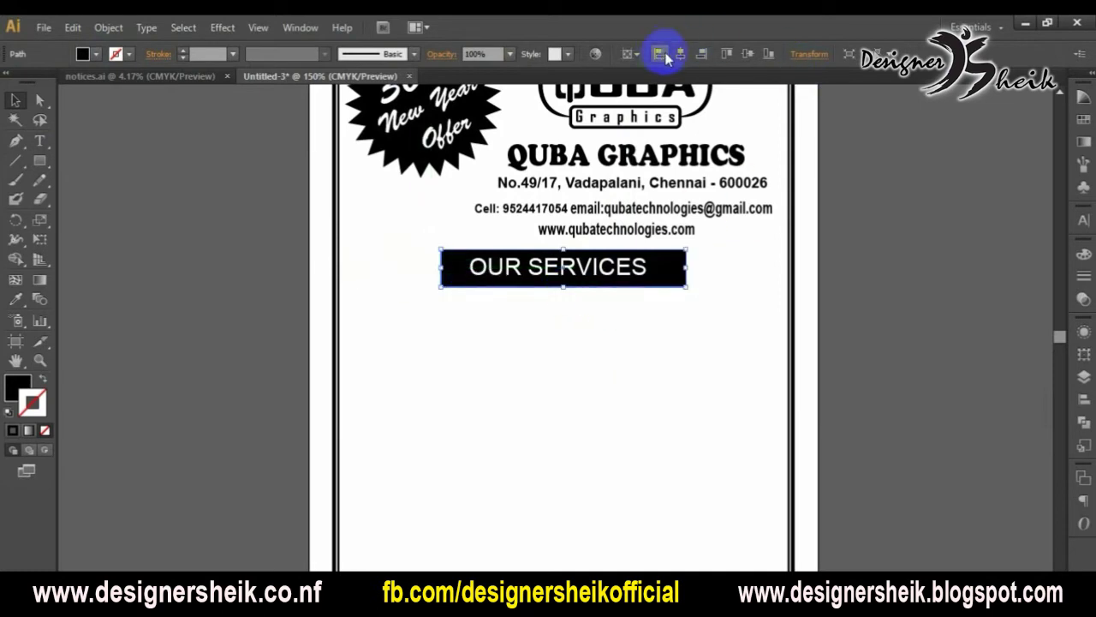
Centre the OUR SERVICES heading horizontally on the artboard and nudge it down slightly within the band
{"action": "left_click", "coordinate": [612, 276]}
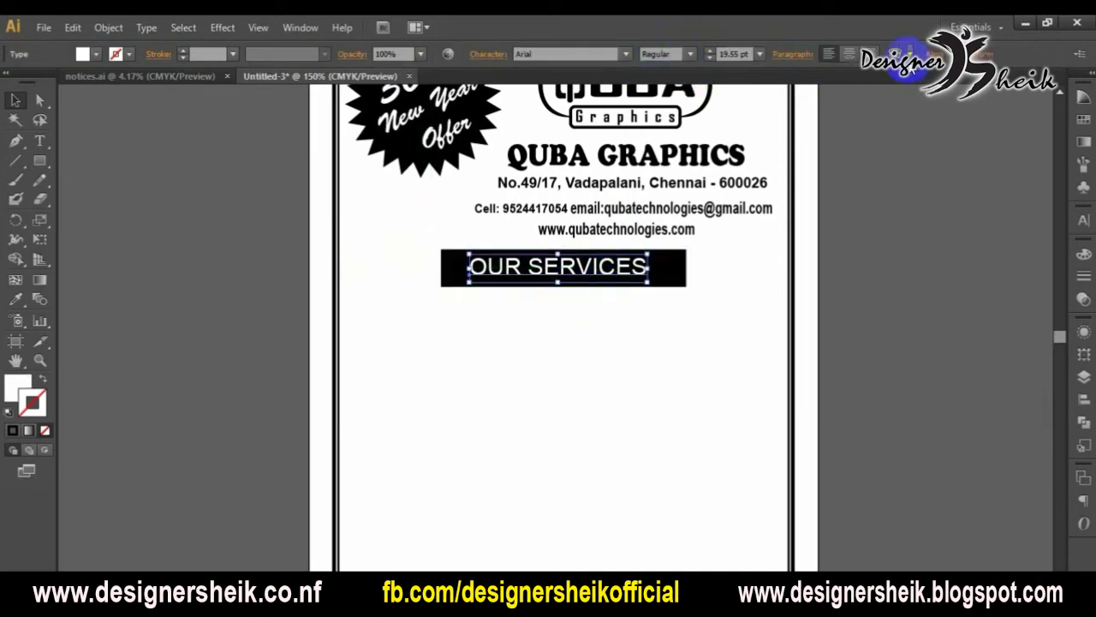
{"action": "left_click", "coordinate": [928, 54]}
{"action": "left_click", "coordinate": [798, 98]}
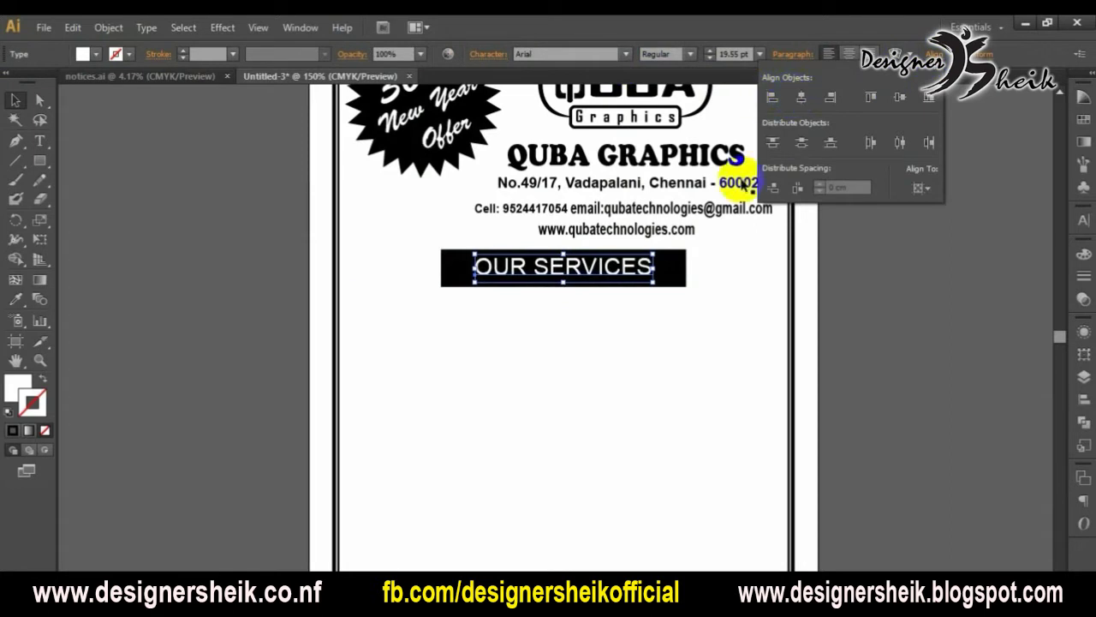
{"action": "left_click", "coordinate": [586, 313]}
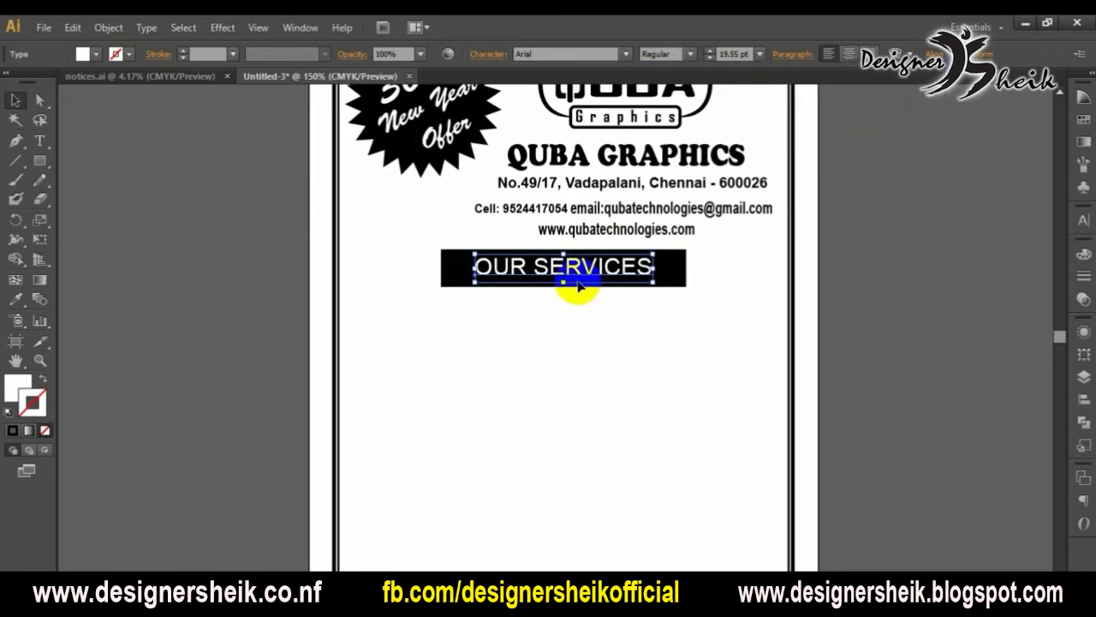
{"action": "key", "text": "Down"}
Set the OUR SERVICES heading to Arial Black and centre it horizontally together with the black band
{"action": "key", "text": "ctrl+t"}
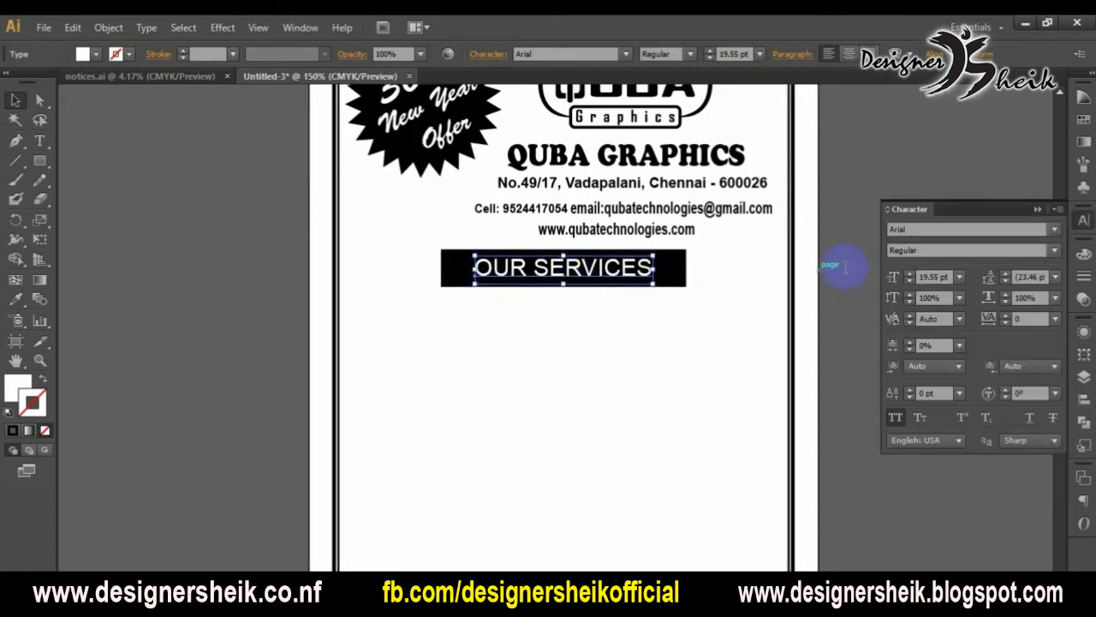
{"action": "left_click", "coordinate": [1054, 250]}
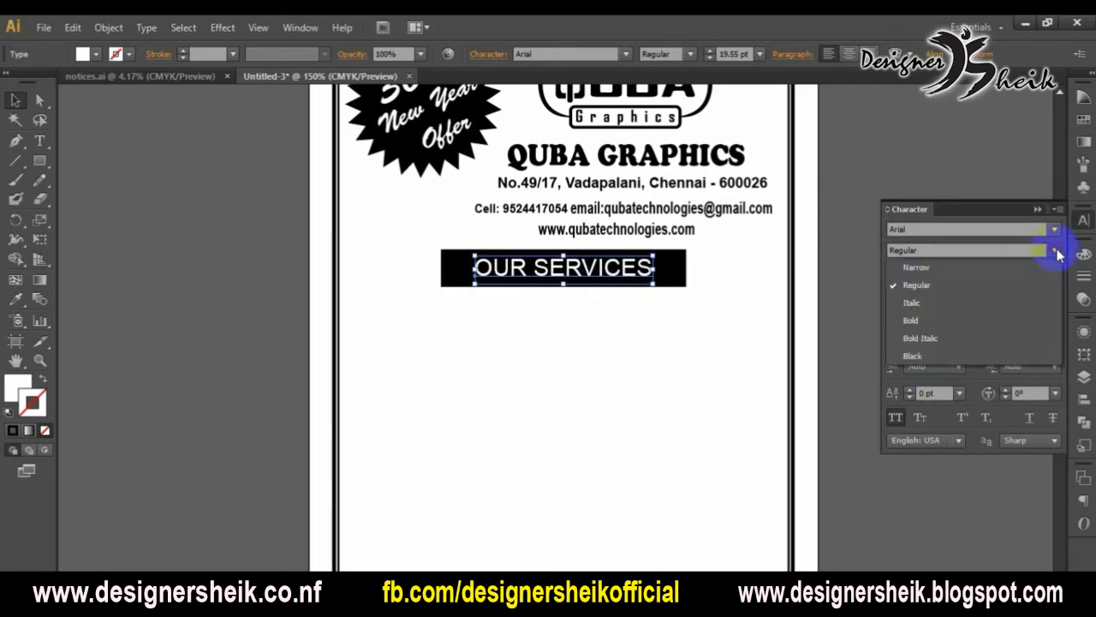
{"action": "left_click", "coordinate": [945, 356]}
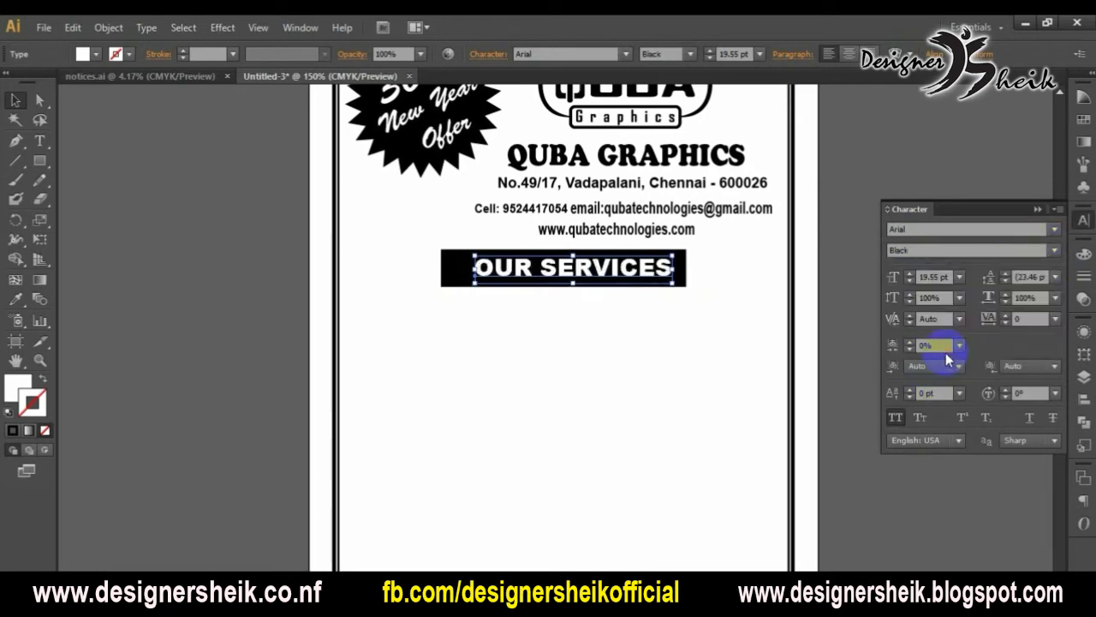
{"action": "left_click", "coordinate": [1037, 209]}
{"action": "left_click", "coordinate": [630, 279], "text": "shift"}
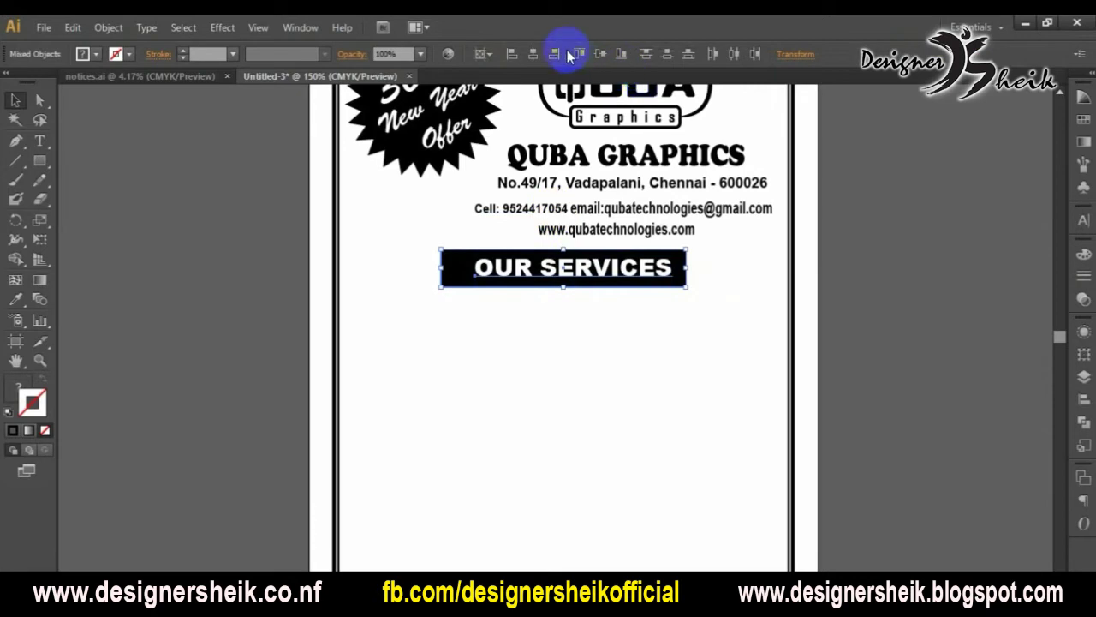
{"action": "left_click", "coordinate": [533, 53]}
{"action": "left_click", "coordinate": [611, 309]}
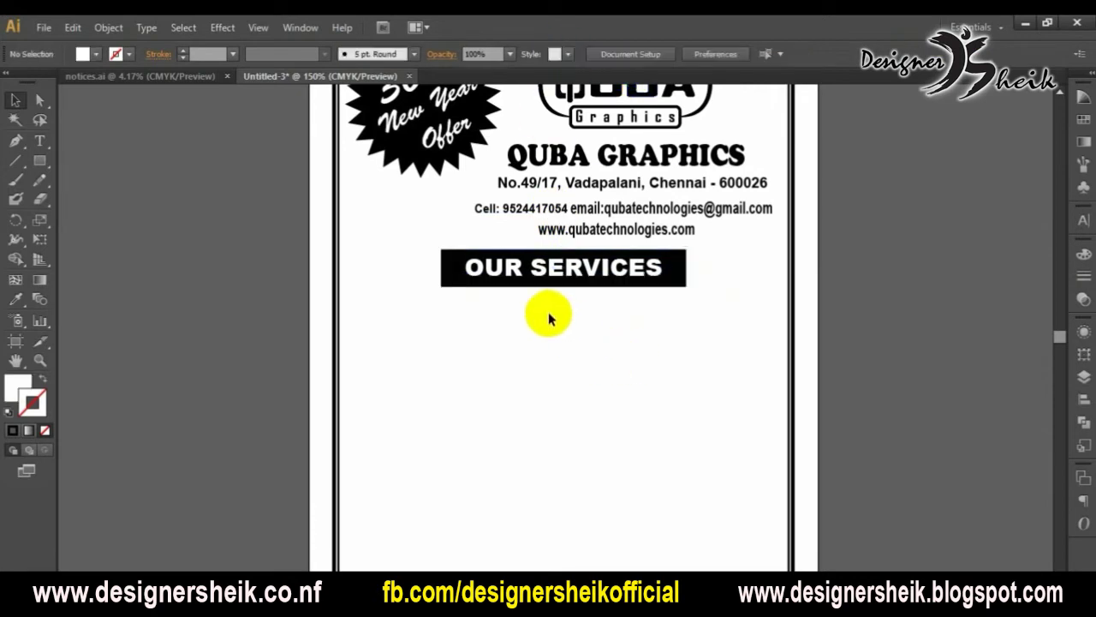
Examine the anchor point and alignment options for the upper-left corner of the OUR SERVICES band, and deselect it
{"action": "key", "text": "a"}
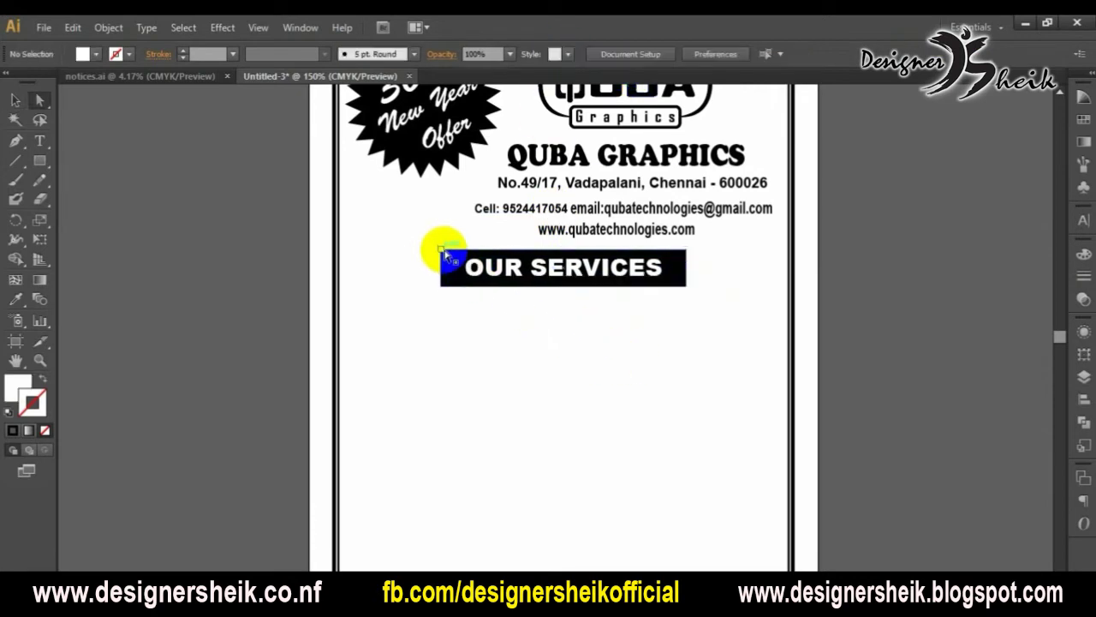
{"action": "left_click", "coordinate": [442, 250]}
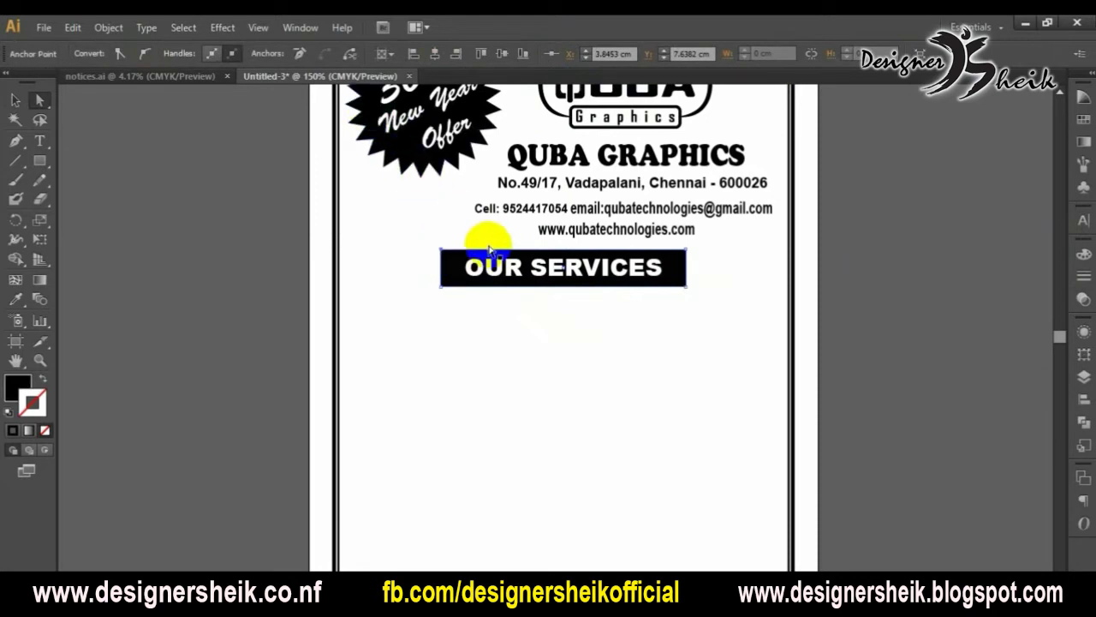
{"action": "left_click_drag", "start_coordinate": [440, 251], "coordinate": [440, 251]}
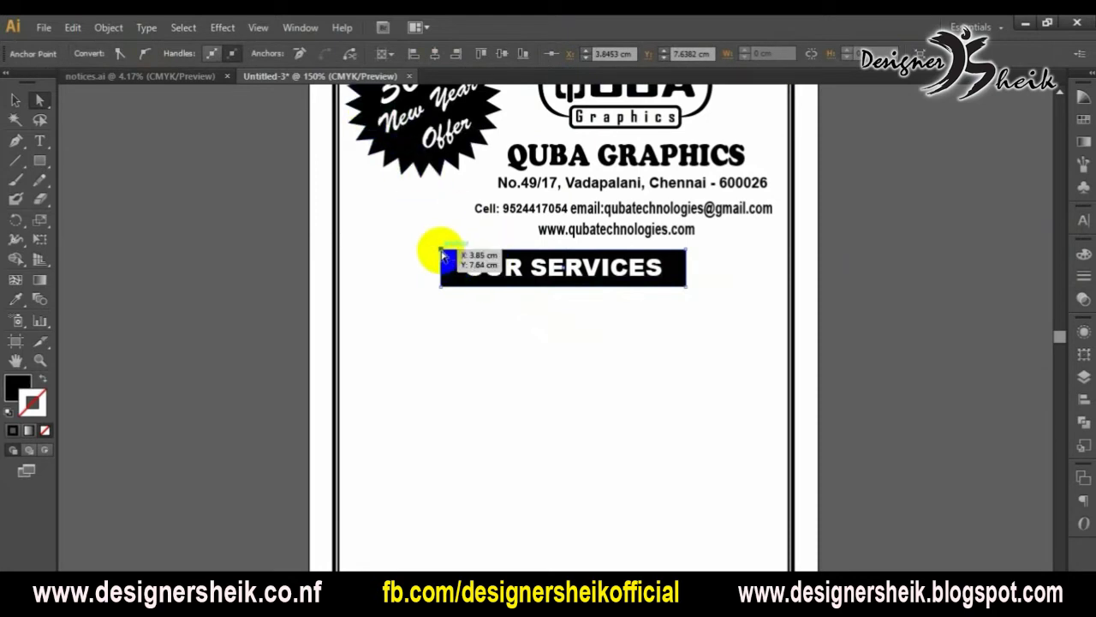
{"action": "left_click", "coordinate": [622, 53]}
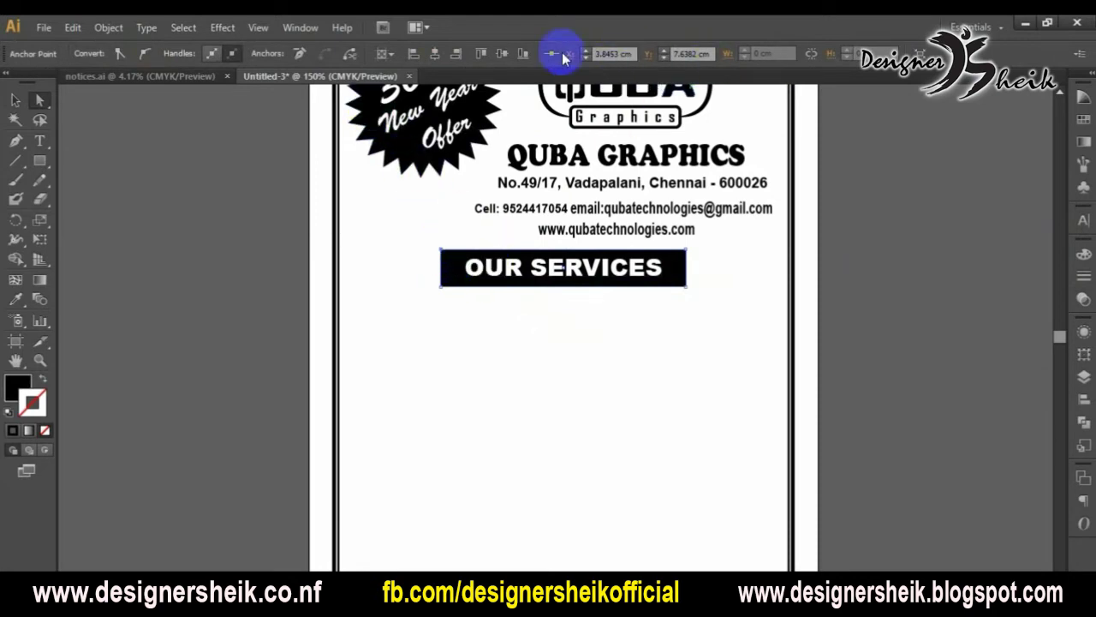
{"action": "left_click", "coordinate": [388, 53]}
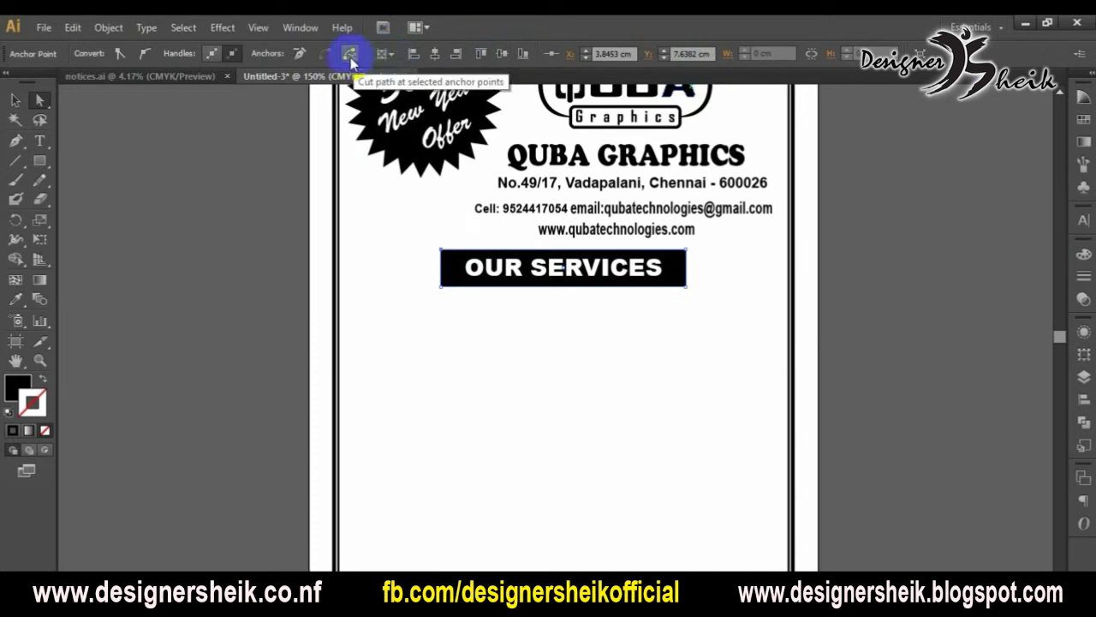
{"action": "left_click", "coordinate": [439, 252]}
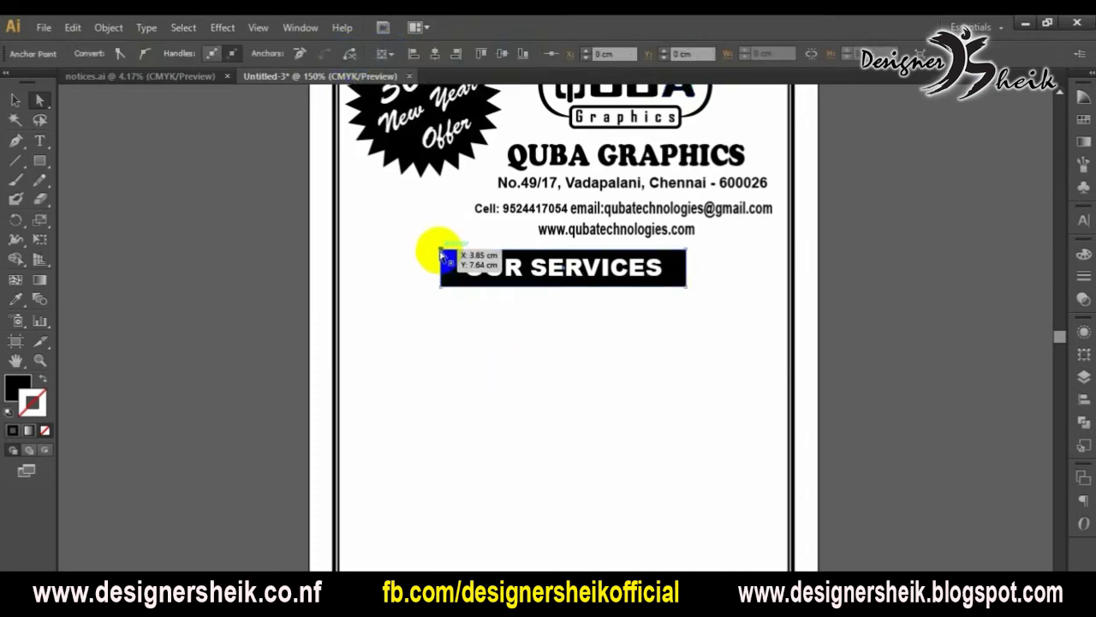
{"action": "left_click", "coordinate": [388, 53]}
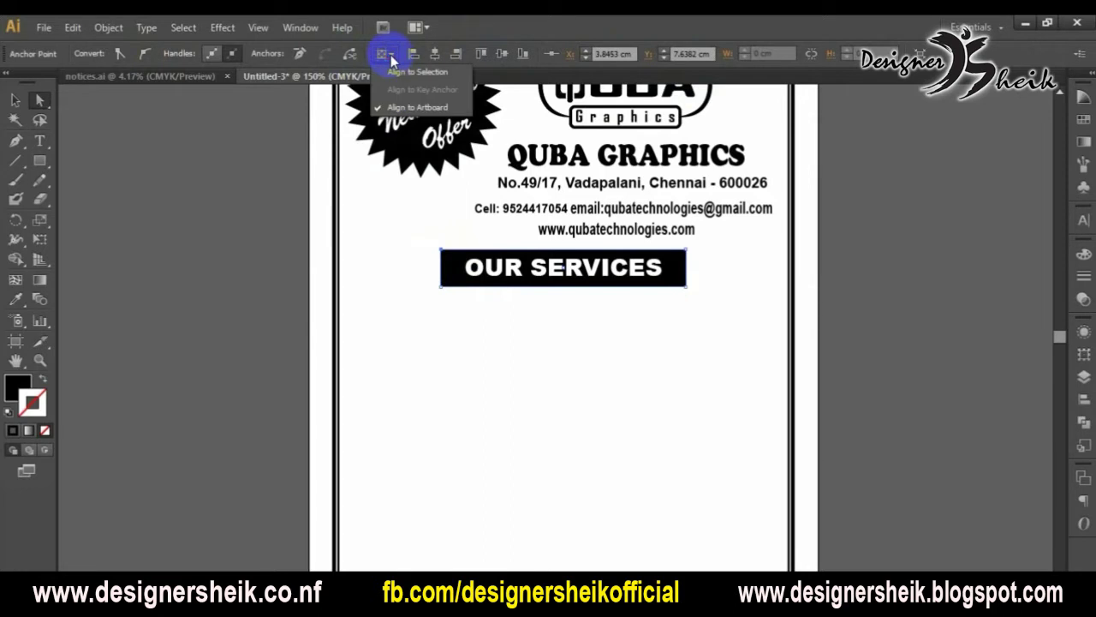
{"action": "left_click", "coordinate": [569, 405]}
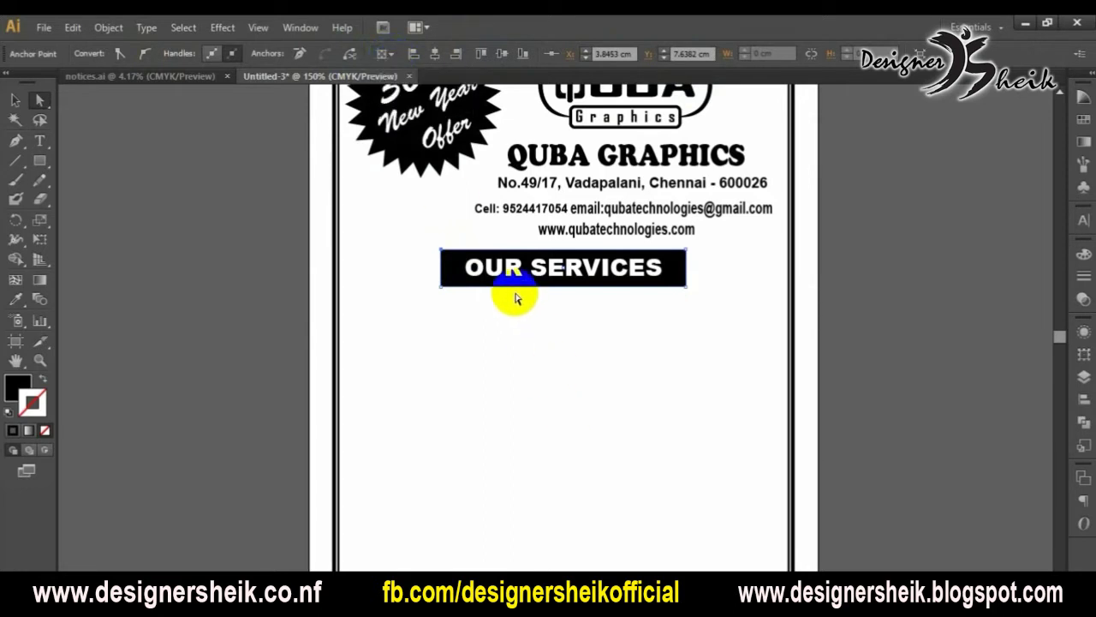
{"action": "left_click_drag", "start_coordinate": [631, 344], "coordinate": [579, 272]}
{"action": "left_click", "coordinate": [609, 355]}
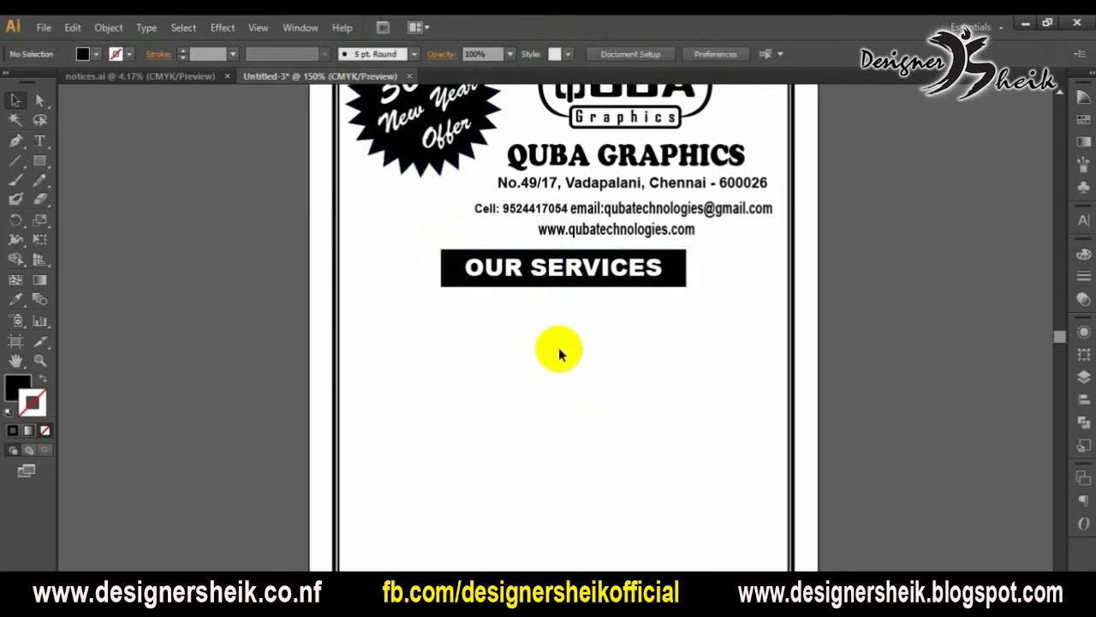
Move the services list from beside the artboard to below the OUR SERVICES band
{"action": "scroll", "coordinate": [553, 350], "scroll_direction": "down", "scroll_amount": 2}
{"action": "left_click_drag", "start_coordinate": [1020, 360], "coordinate": [486, 347]}
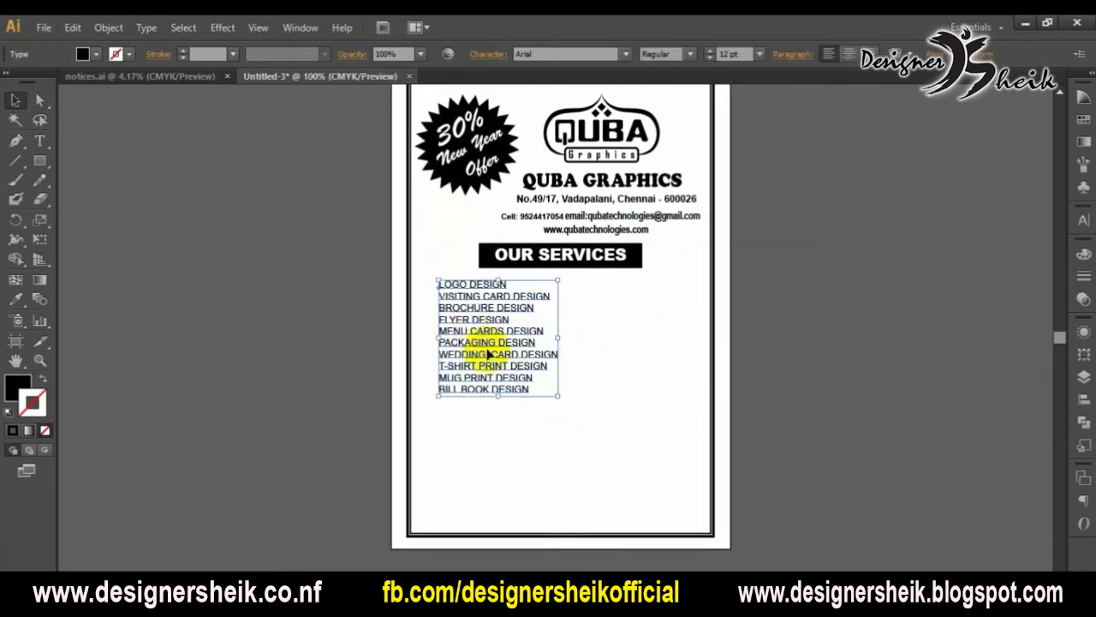
{"action": "left_click_drag", "start_coordinate": [555, 394], "coordinate": [670, 506]}
{"action": "left_click_drag", "start_coordinate": [584, 463], "coordinate": [617, 448]}
{"action": "key", "text": "ctrl+z"}
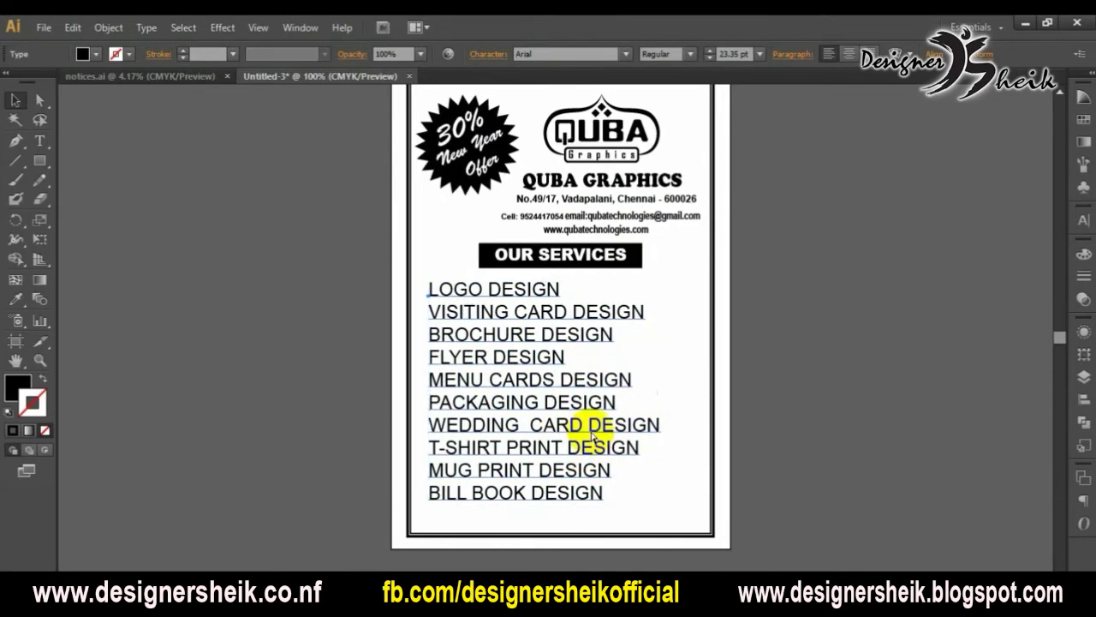
{"action": "key", "text": "ctrl+z"}
{"action": "key", "text": "ctrl+z"}
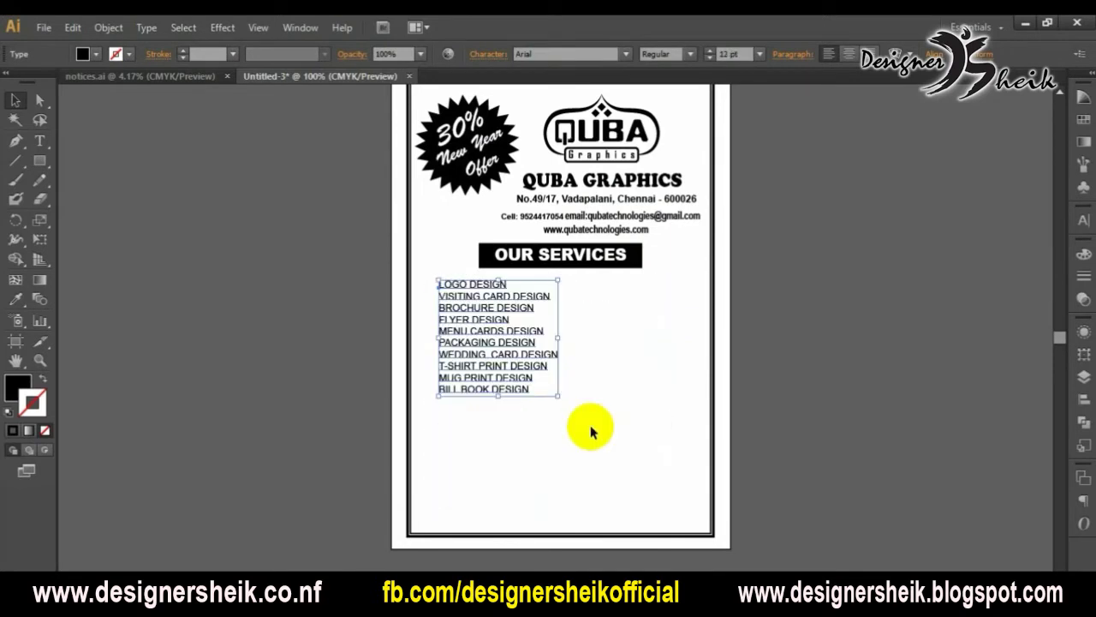
Enlarge the services list to 19.55 pt and set its font to Arial Rounded MT Bold
{"action": "left_click_drag", "start_coordinate": [557, 396], "coordinate": [622, 457]}
{"action": "left_click_drag", "start_coordinate": [553, 430], "coordinate": [553, 436]}
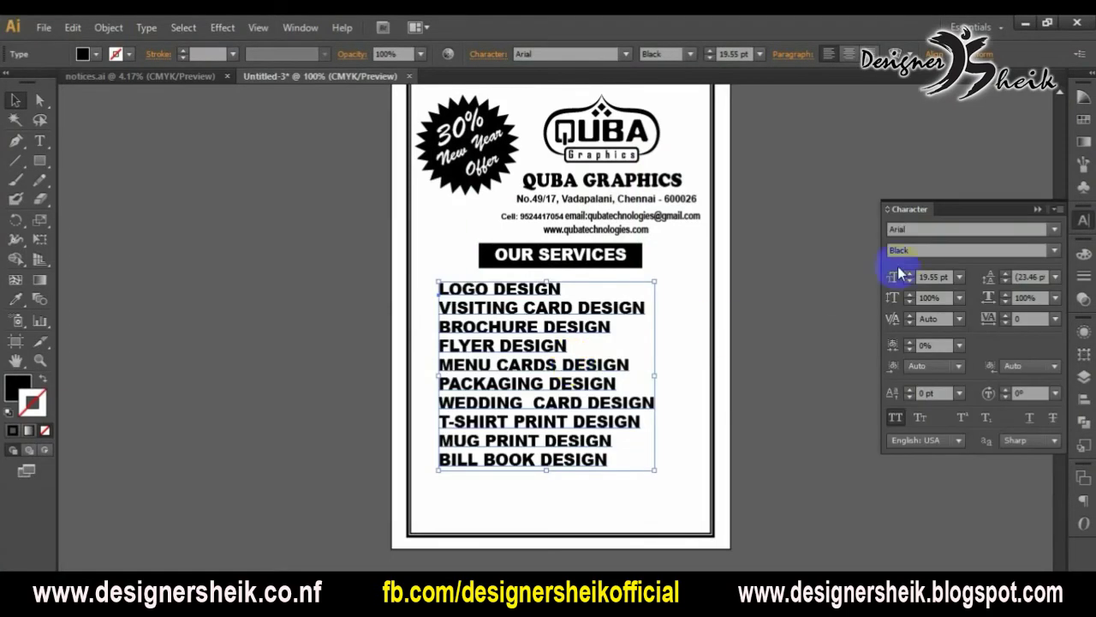
{"action": "left_click", "coordinate": [900, 229]}
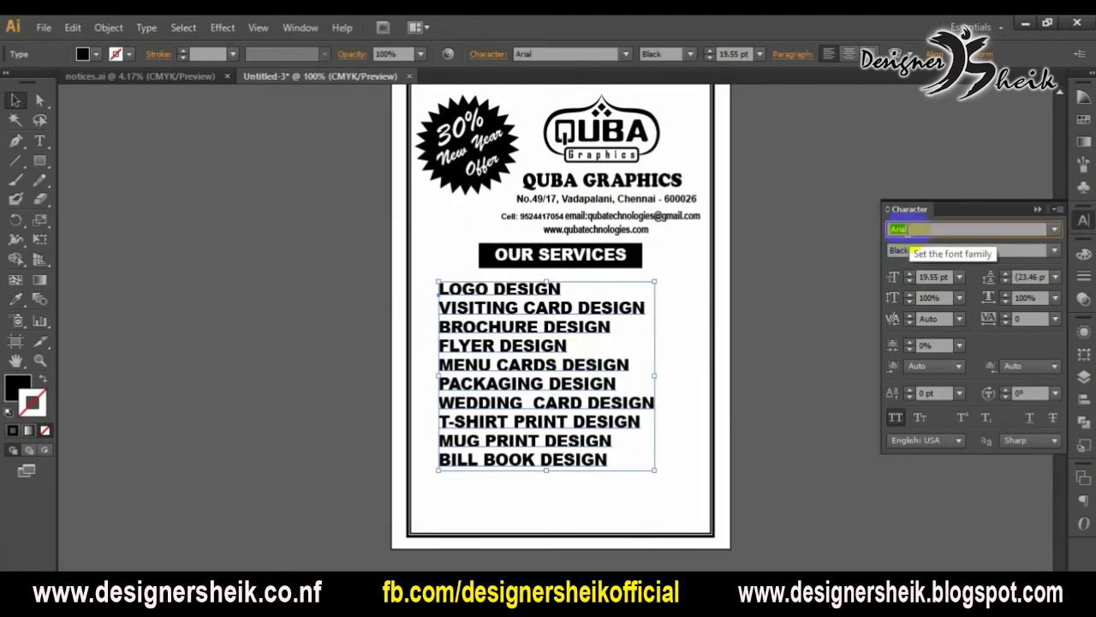
{"action": "key", "text": "Down"}
{"action": "key", "text": "Down"}
{"action": "key", "text": "Up"}
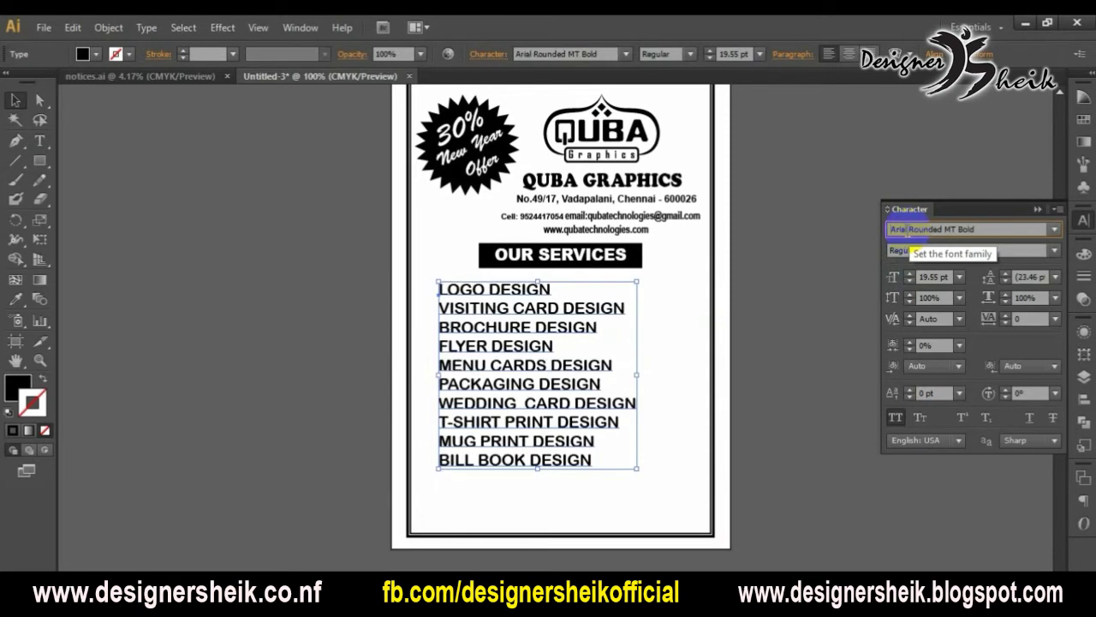
{"action": "left_click", "coordinate": [896, 230]}
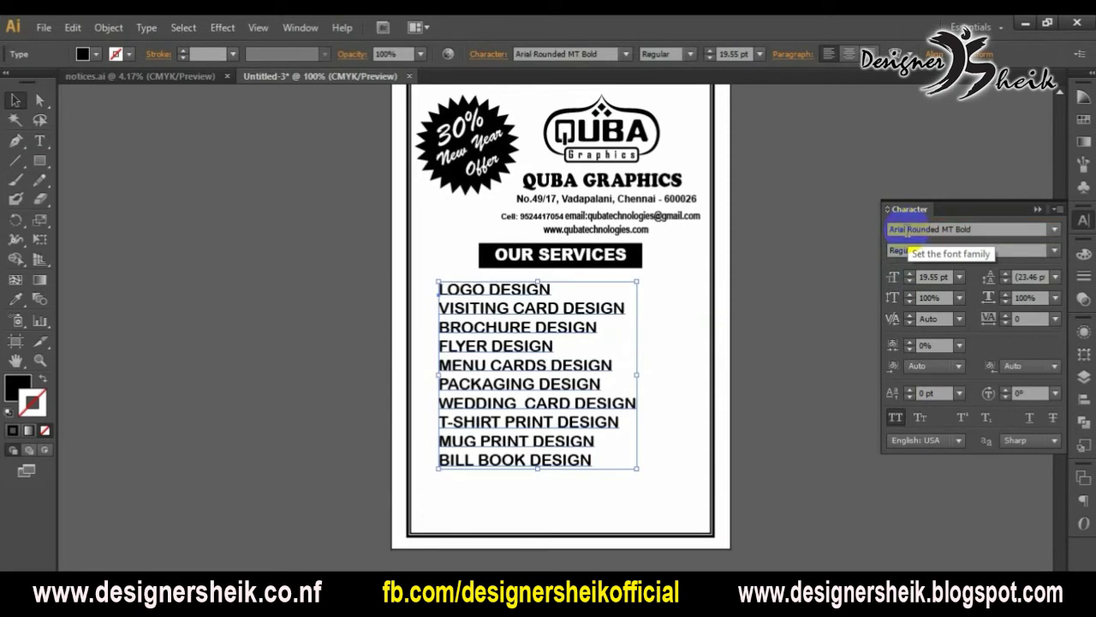
Increase the line spacing of the services list to 31 pt
{"action": "left_click", "coordinate": [1004, 273]}
{"action": "left_click", "coordinate": [1004, 273]}
{"action": "left_click", "coordinate": [1004, 274]}
{"action": "left_click", "coordinate": [1005, 273]}
{"action": "left_click", "coordinate": [1004, 274]}
{"action": "left_click", "coordinate": [1005, 273]}
{"action": "left_click", "coordinate": [580, 363]}
{"action": "left_click", "coordinate": [522, 342]}
{"action": "left_click", "coordinate": [940, 300]}
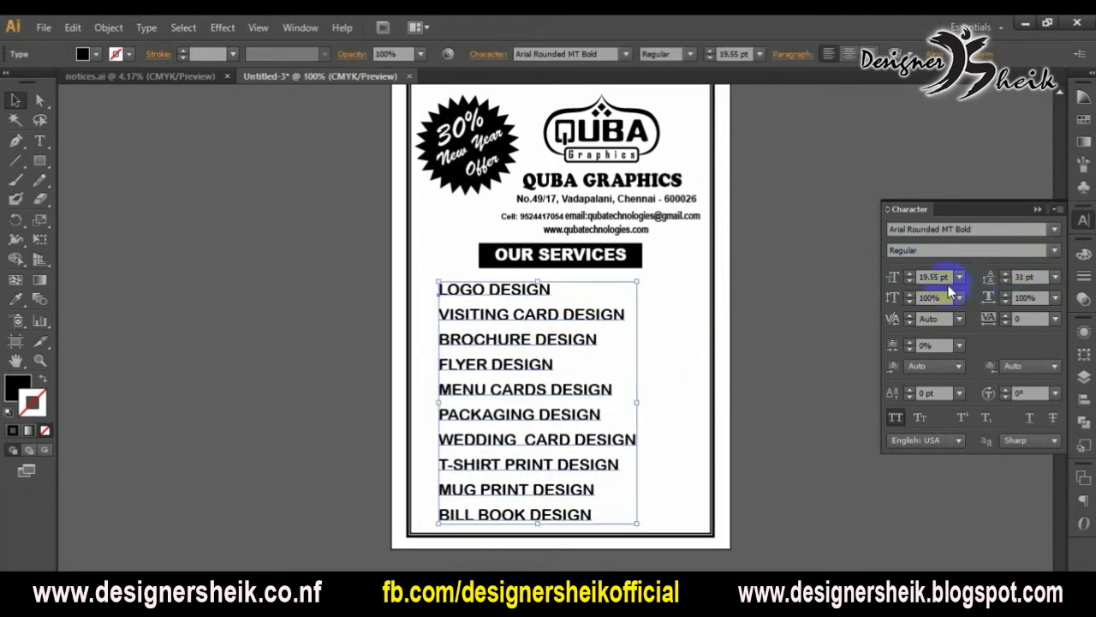
Set the font size of the services list to 18 pt and move the list up slightly
{"action": "left_click", "coordinate": [931, 277]}
{"action": "type", "text": "6 p"}
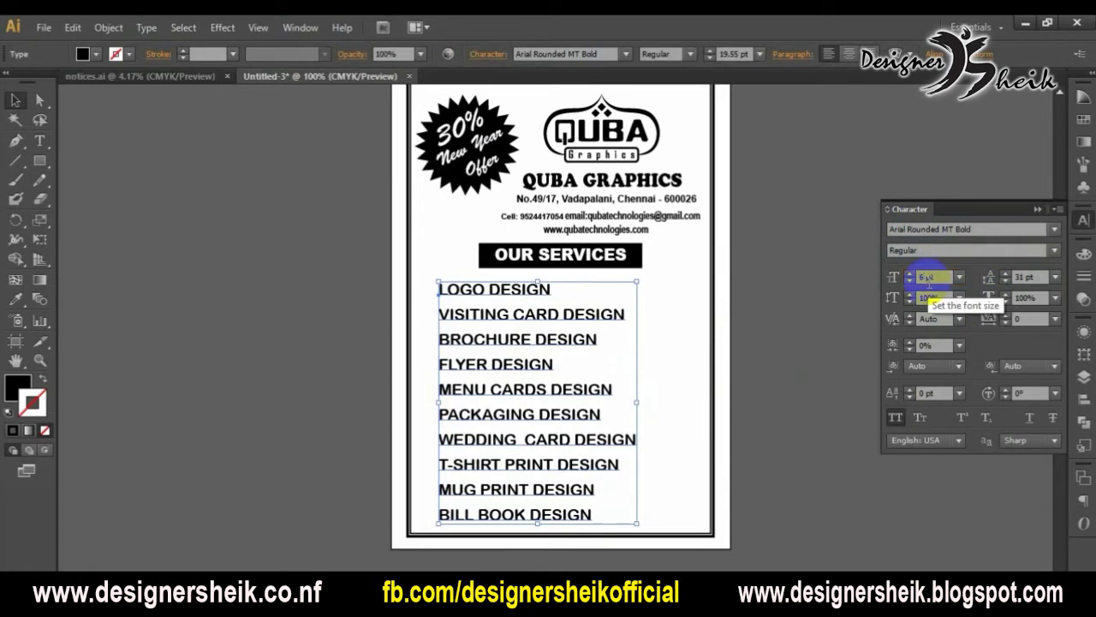
{"action": "type", "text": "t"}
{"action": "key", "text": "Return"}
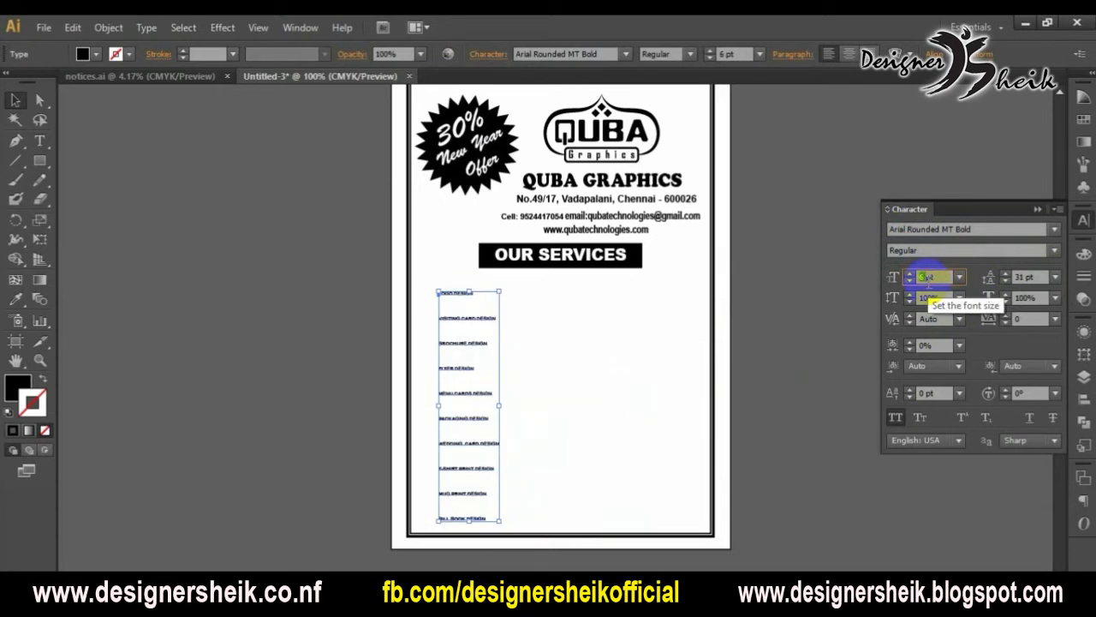
{"action": "type", "text": "16pt"}
{"action": "key", "text": "Return"}
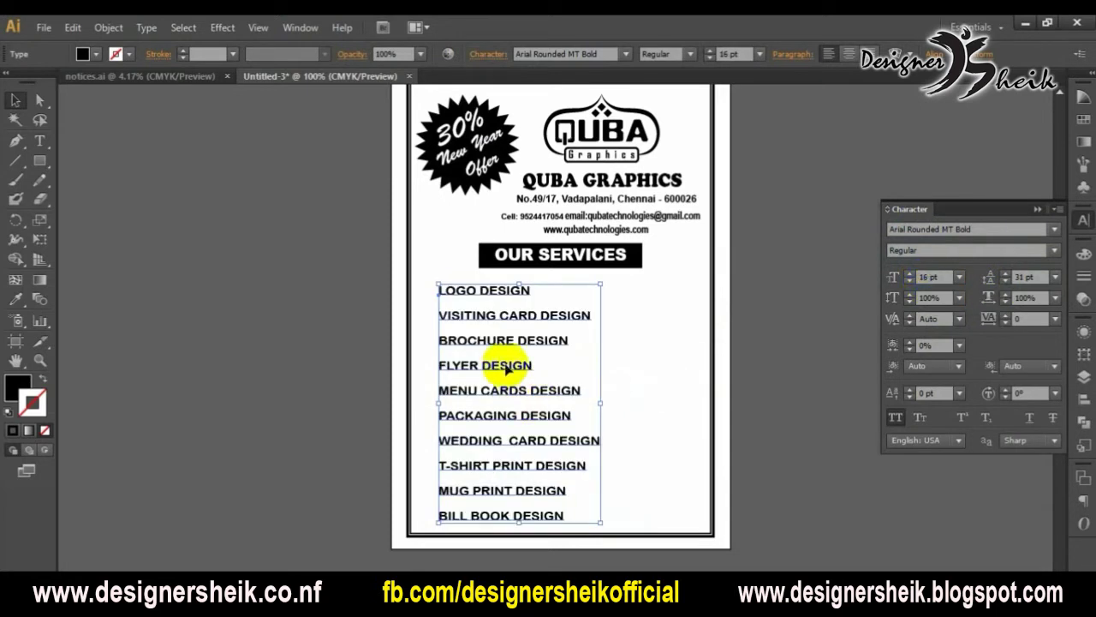
{"action": "left_click", "coordinate": [910, 274]}
{"action": "left_click", "coordinate": [910, 274]}
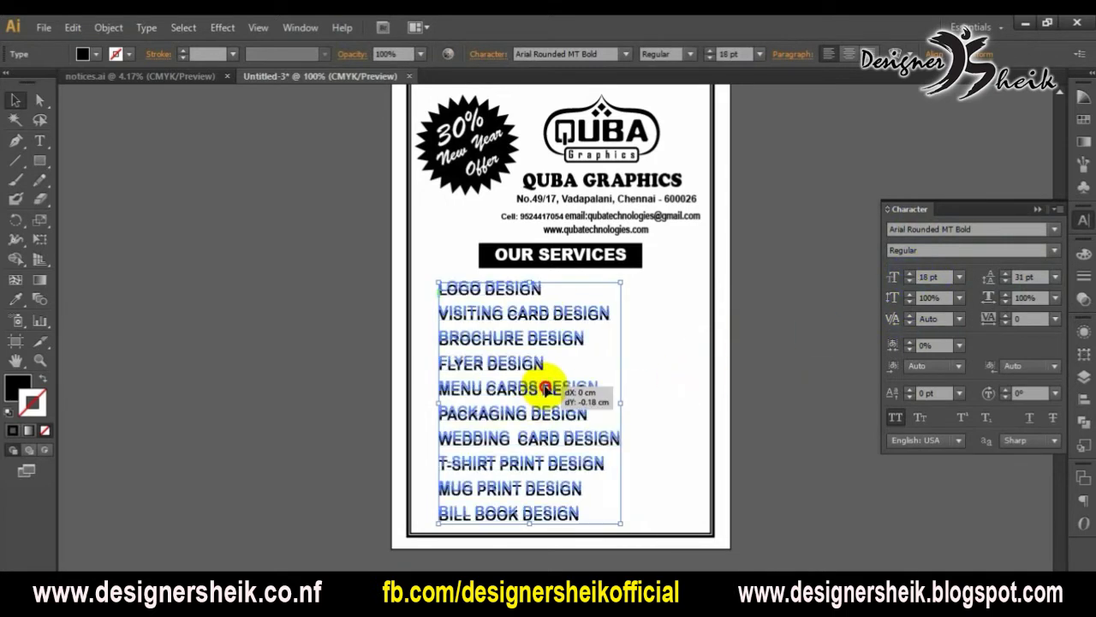
{"action": "left_click", "coordinate": [856, 439]}
{"action": "scroll", "coordinate": [813, 435], "scroll_direction": "up", "scroll_amount": 1}
{"action": "scroll", "coordinate": [774, 529], "scroll_direction": "down", "scroll_amount": 1}
{"action": "scroll", "coordinate": [642, 411], "scroll_direction": "down", "scroll_amount": 1}
Copy the five lines from PACKAGING DESIGN to BILL BOOK DESIGN and delete them from the services list
{"action": "left_click", "coordinate": [517, 310]}
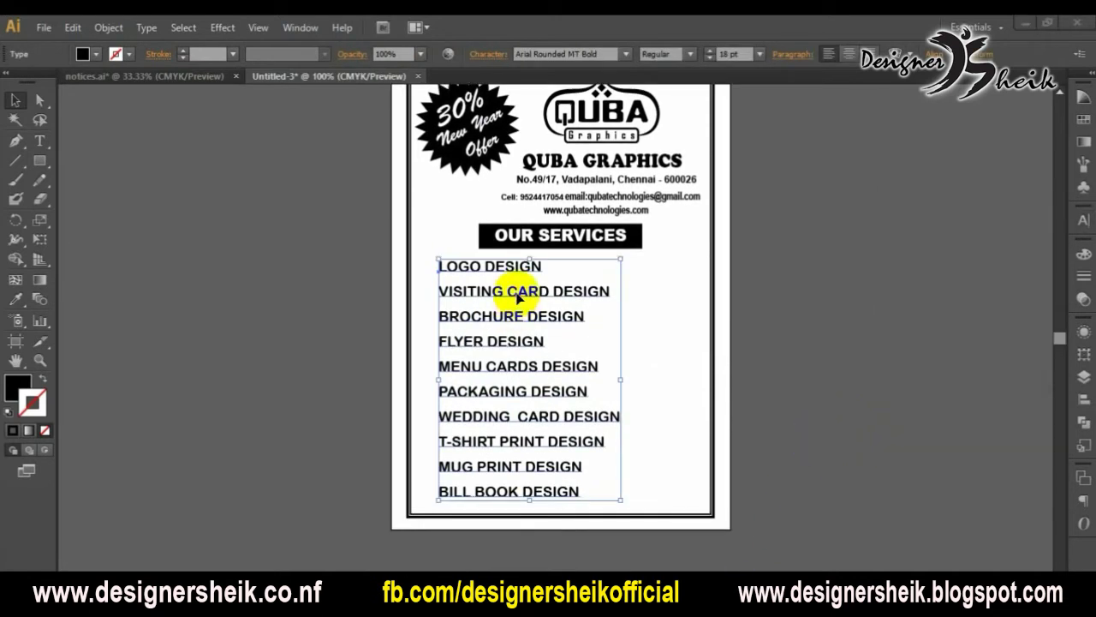
{"action": "key", "text": "t"}
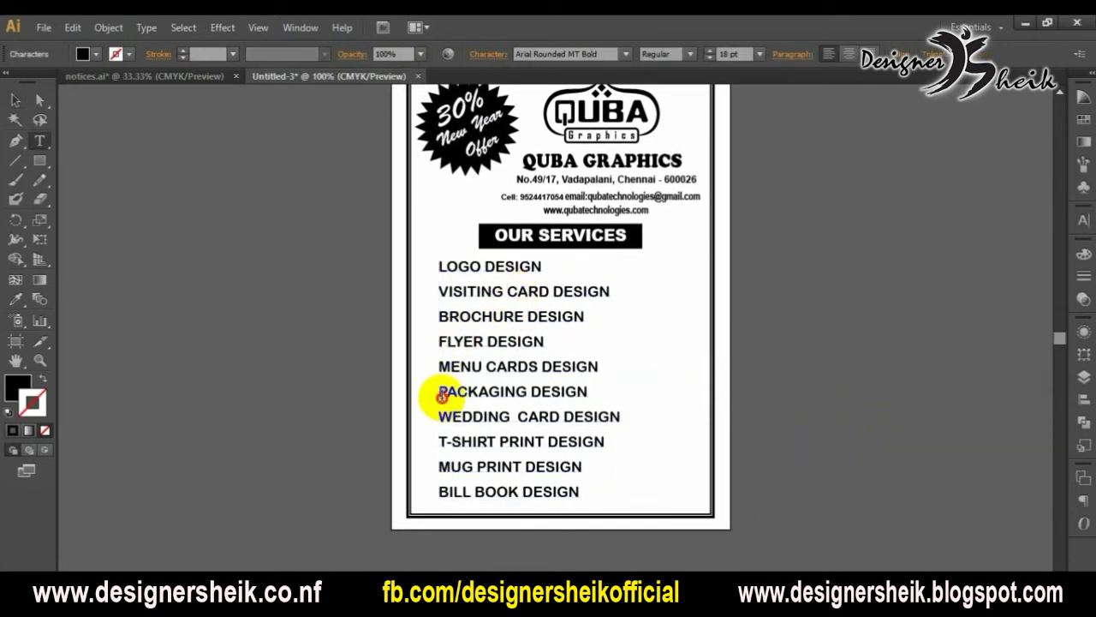
{"action": "left_click_drag", "start_coordinate": [440, 396], "coordinate": [610, 503]}
{"action": "key", "text": "ctrl+c"}
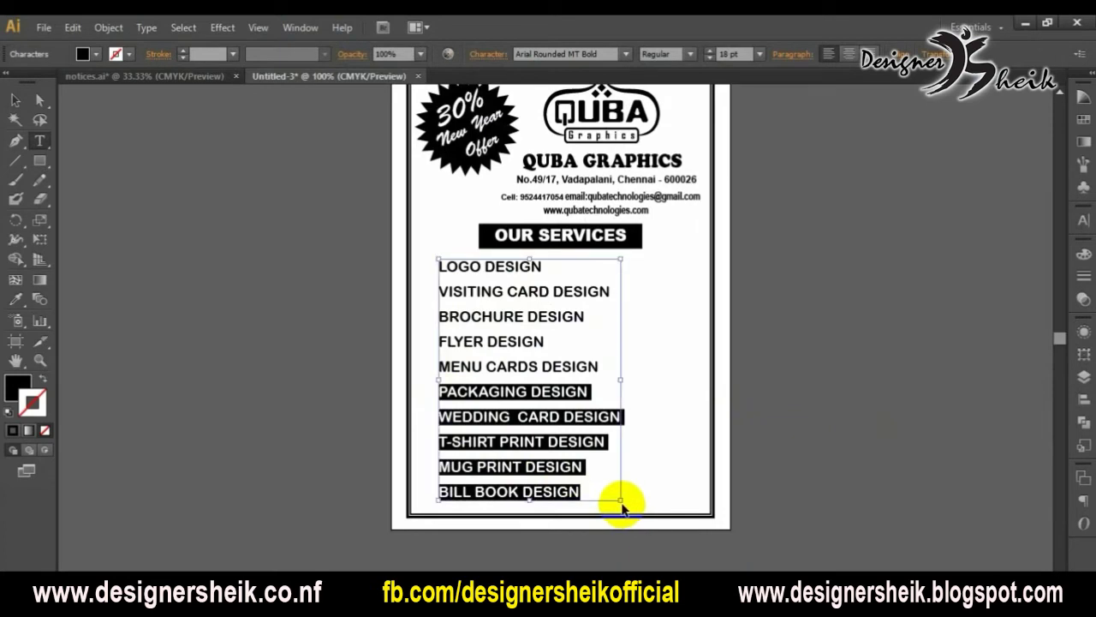
{"action": "key", "text": "BackSpace"}
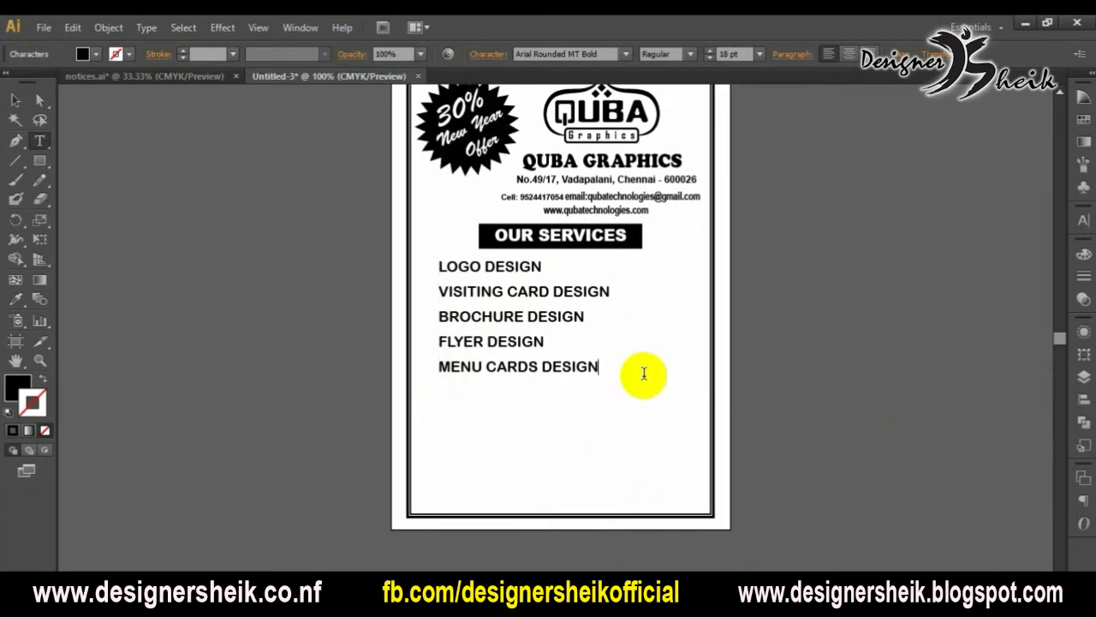
Narrow the remaining five-line list, shift it down slightly and duplicate it alongside as a second column
{"action": "left_click", "coordinate": [16, 101]}
{"action": "left_click_drag", "start_coordinate": [489, 314], "coordinate": [499, 323]}
{"action": "left_click", "coordinate": [611, 330]}
{"action": "left_click", "coordinate": [560, 333]}
{"action": "left_click_drag", "start_coordinate": [610, 326], "coordinate": [647, 334]}
Replace the second column's text with the copied PACKAGING to BILL BOOK lines and match its formatting to the first column
{"action": "key", "text": "t"}
{"action": "triple_click", "coordinate": [647, 335]}
{"action": "key", "text": "ctrl+a"}
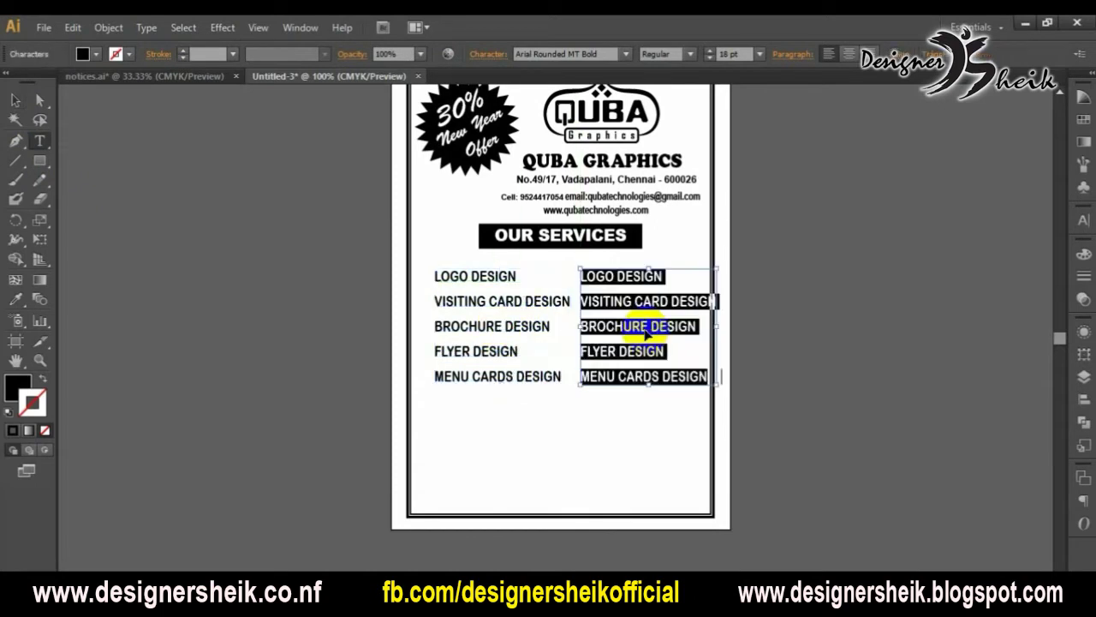
{"action": "key", "text": "ctrl+v"}
{"action": "left_click", "coordinate": [16, 100]}
{"action": "key", "text": "i"}
{"action": "left_click", "coordinate": [516, 350]}
{"action": "left_click", "coordinate": [16, 100]}
Shift the first column outward and narrow the second column so both fit inside the border
{"action": "left_click_drag", "start_coordinate": [471, 326], "coordinate": [466, 325]}
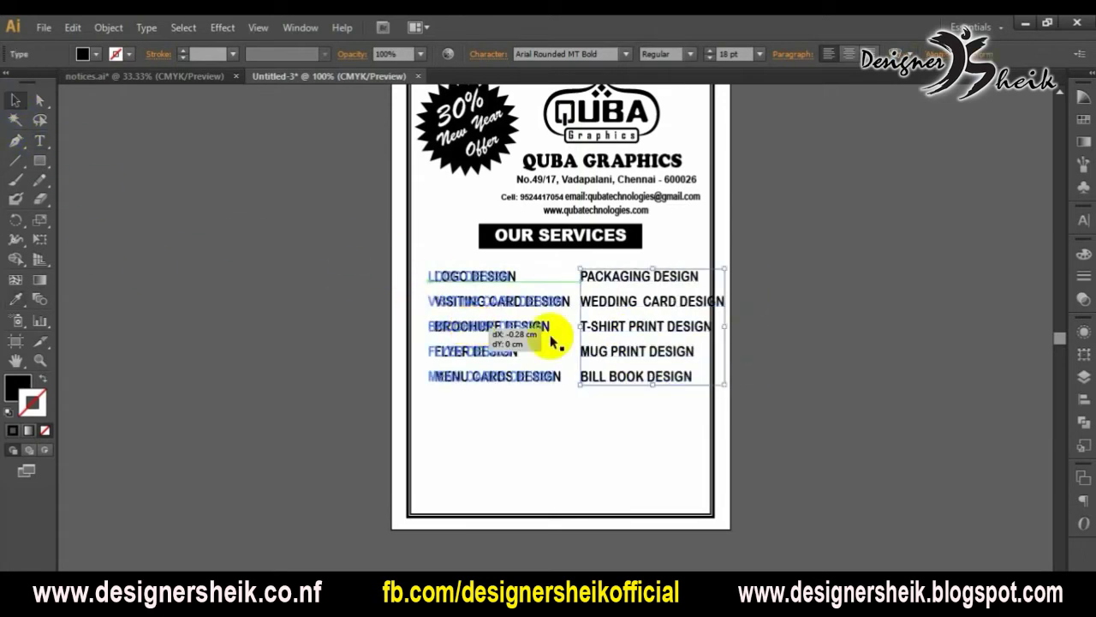
{"action": "left_click", "coordinate": [685, 349]}
{"action": "mouse_move", "coordinate": [725, 327]}
{"action": "left_mouse_down"}
{"action": "mouse_move", "coordinate": [734, 325]}
{"action": "mouse_move", "coordinate": [692, 335]}
{"action": "mouse_move", "coordinate": [705, 327]}
{"action": "left_mouse_up"}
{"action": "left_click", "coordinate": [717, 325]}
{"action": "left_click", "coordinate": [685, 343]}
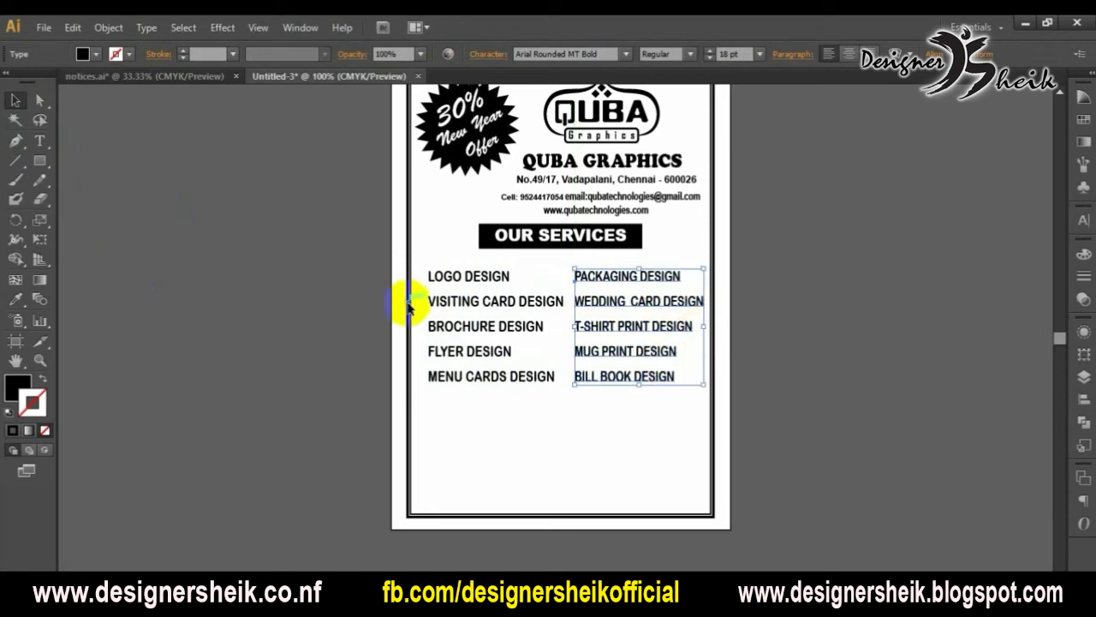
Match the first column's text formatting to the second column with the Eyedropper
{"action": "left_click", "coordinate": [447, 328]}
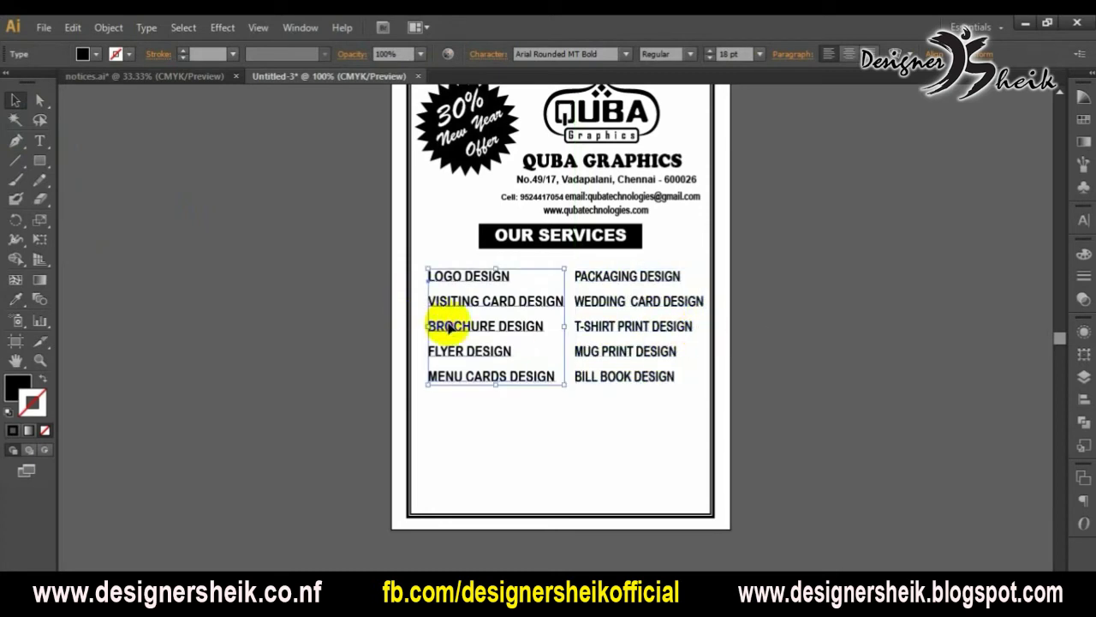
{"action": "key", "text": "i"}
{"action": "left_click", "coordinate": [624, 300]}
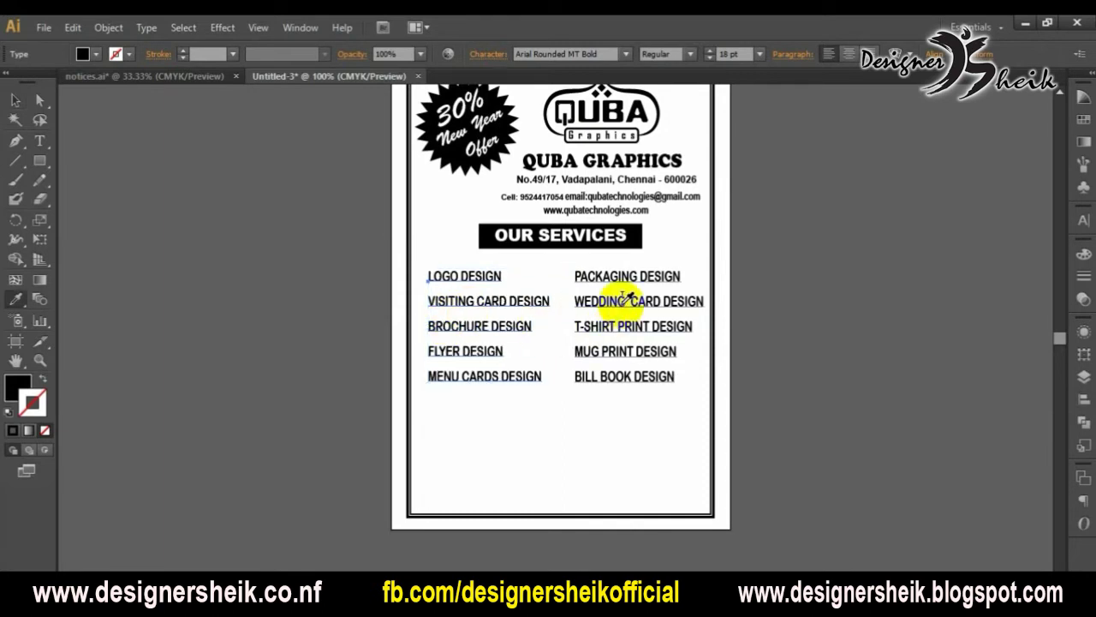
{"action": "left_click", "coordinate": [12, 103]}
{"action": "left_click", "coordinate": [532, 414]}
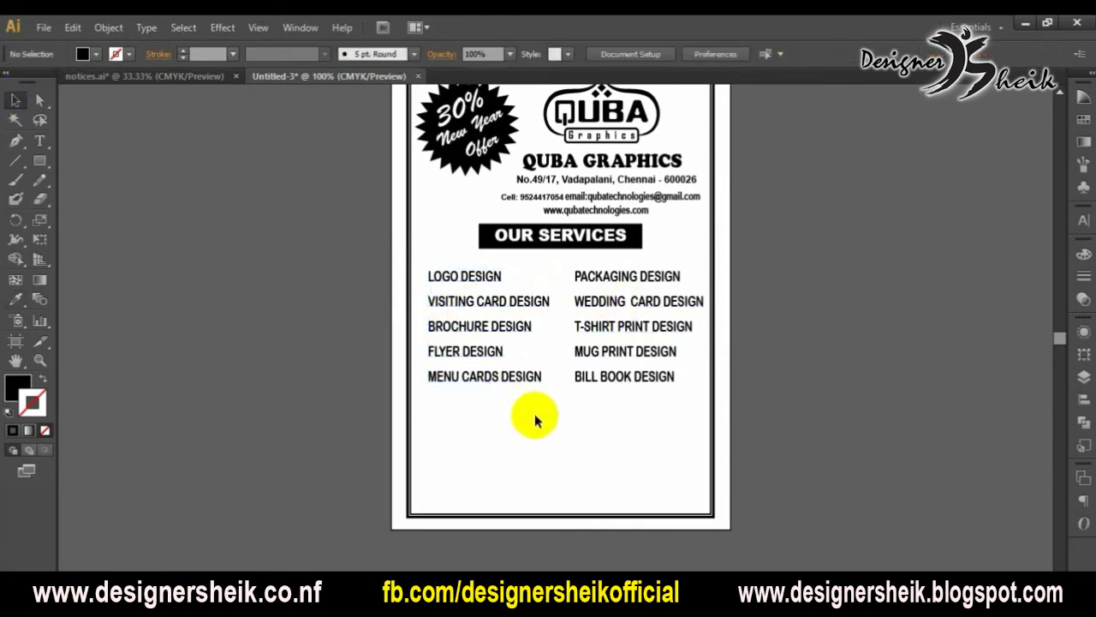
{"action": "left_click", "coordinate": [521, 374]}
{"action": "left_click", "coordinate": [553, 431]}
{"action": "scroll", "coordinate": [558, 423], "scroll_direction": "up", "scroll_amount": 1}
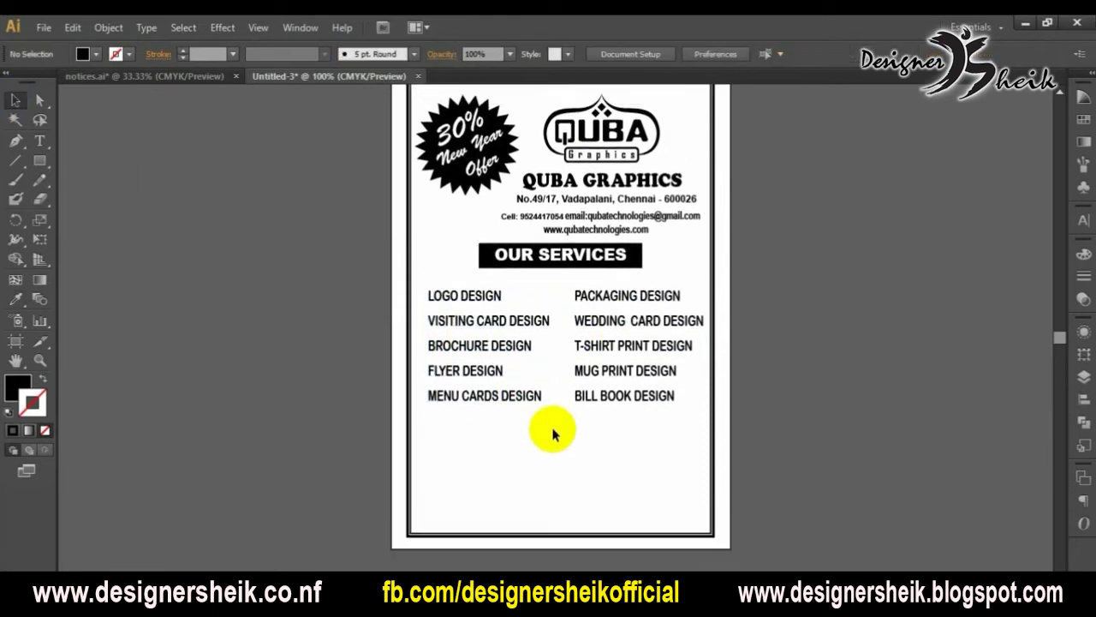
Copy the flower bullet from notices.ai into the notice and place it, scaled down, in front of LOGO DESIGN
{"action": "left_click", "coordinate": [192, 75]}
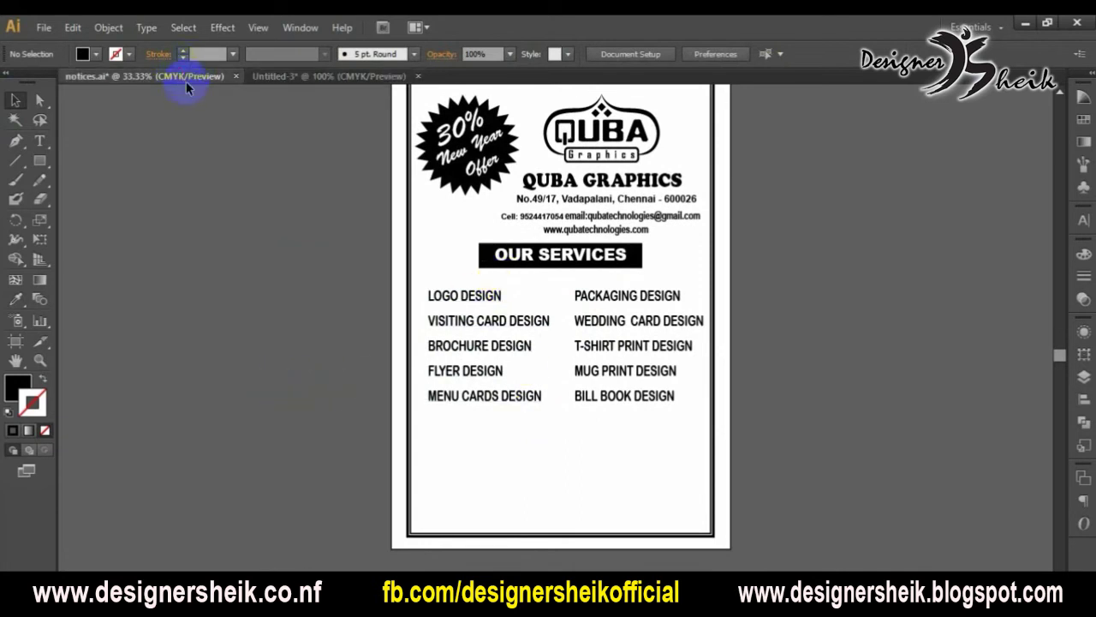
{"action": "left_click_drag", "start_coordinate": [354, 233], "coordinate": [418, 293]}
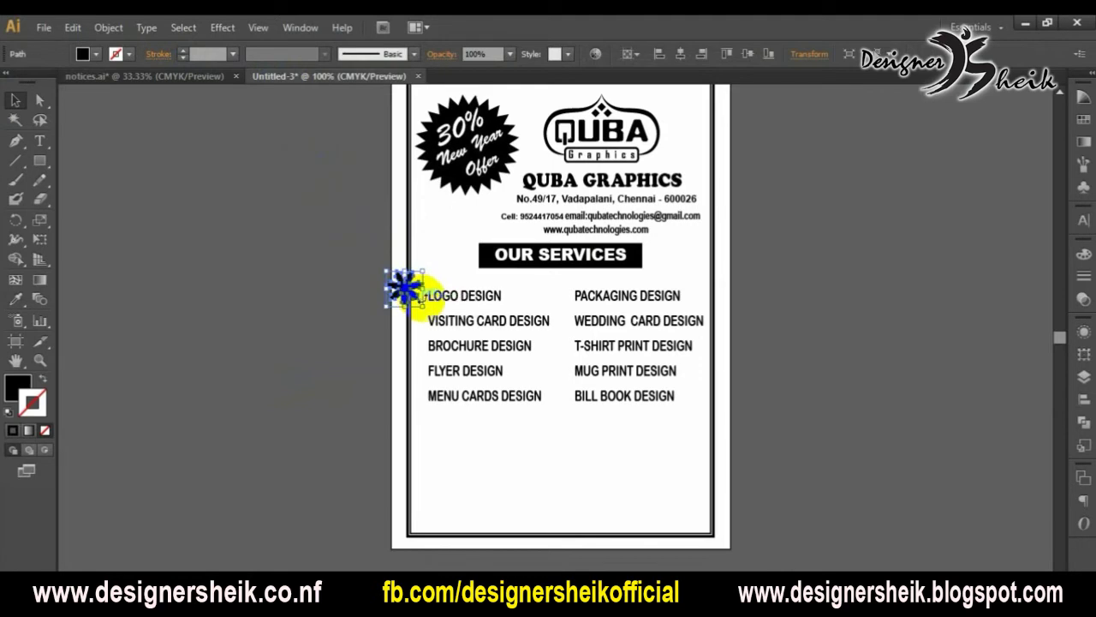
{"action": "scroll", "coordinate": [416, 293], "scroll_direction": "up", "scroll_amount": 4}
{"action": "left_click_drag", "start_coordinate": [290, 186], "coordinate": [419, 385]}
{"action": "left_click", "coordinate": [402, 250]}
Duplicate the flower bullet down the first column through the MENU CARDS DESIGN line
{"action": "scroll", "coordinate": [428, 377], "scroll_direction": "down", "scroll_amount": 1}
{"action": "scroll", "coordinate": [424, 343], "scroll_direction": "down", "scroll_amount": 3}
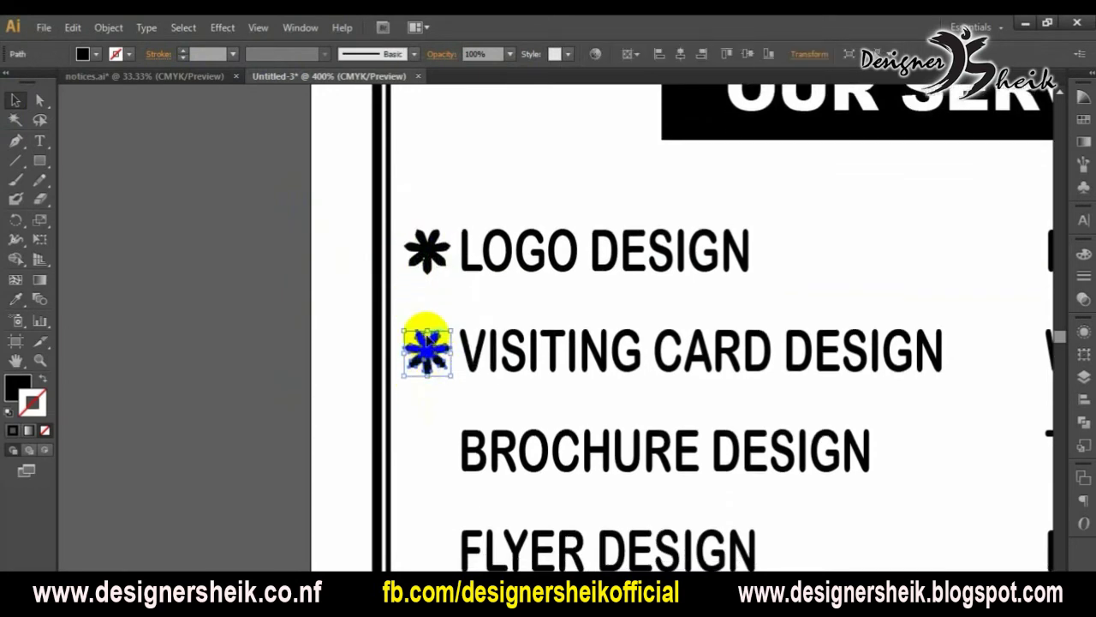
{"action": "left_click_drag", "start_coordinate": [418, 302], "coordinate": [430, 403]}
{"action": "scroll", "coordinate": [439, 415], "scroll_direction": "down", "scroll_amount": 1}
{"action": "key", "text": "ctrl+d"}
{"action": "scroll", "coordinate": [439, 415], "scroll_direction": "down", "scroll_amount": 1}
{"action": "scroll", "coordinate": [437, 411], "scroll_direction": "down", "scroll_amount": 2}
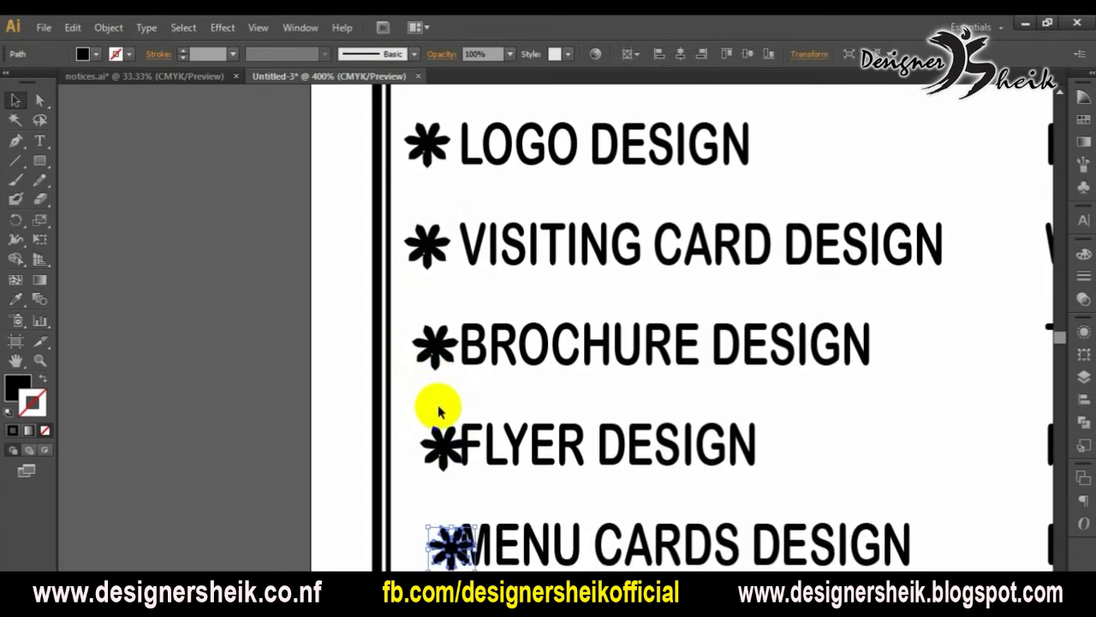
Align the five flower bullets to the selection so that they form one straight column
{"action": "left_click", "coordinate": [420, 137], "text": "shift"}
{"action": "left_click", "coordinate": [430, 332], "text": "shift"}
{"action": "left_click", "coordinate": [441, 436], "text": "shift"}
{"action": "left_click", "coordinate": [660, 55]}
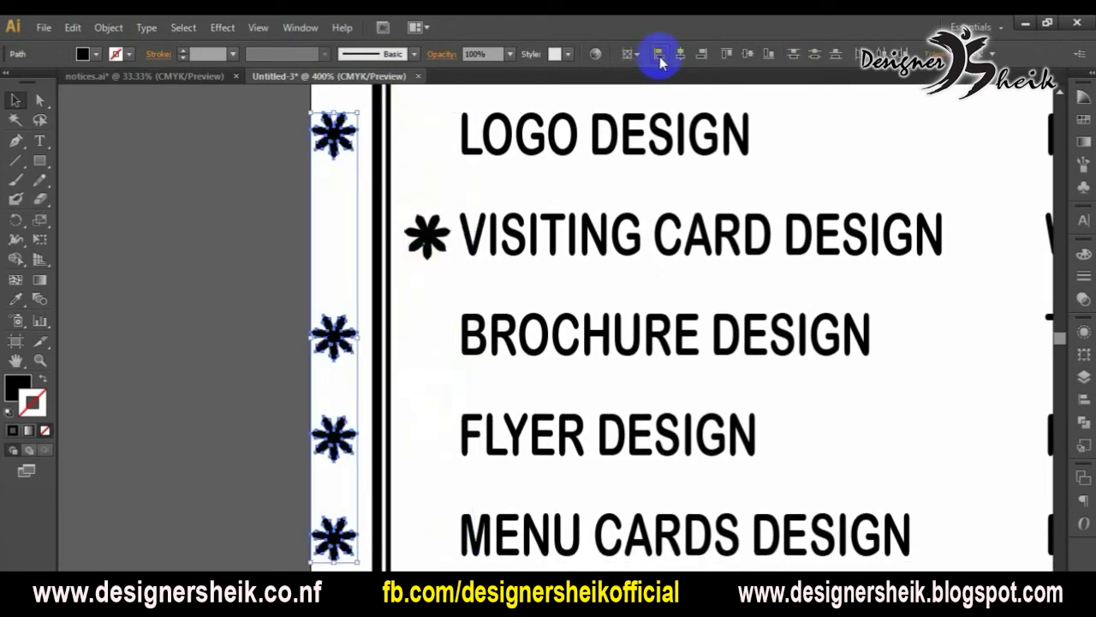
{"action": "key", "text": "ctrl+z"}
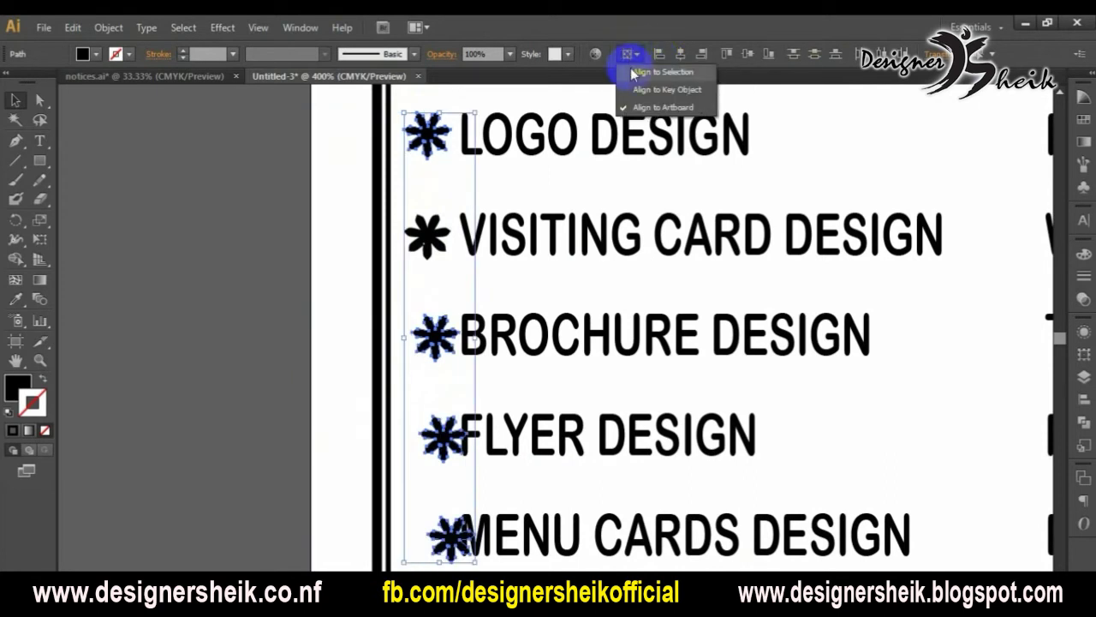
{"action": "left_click", "coordinate": [659, 55]}
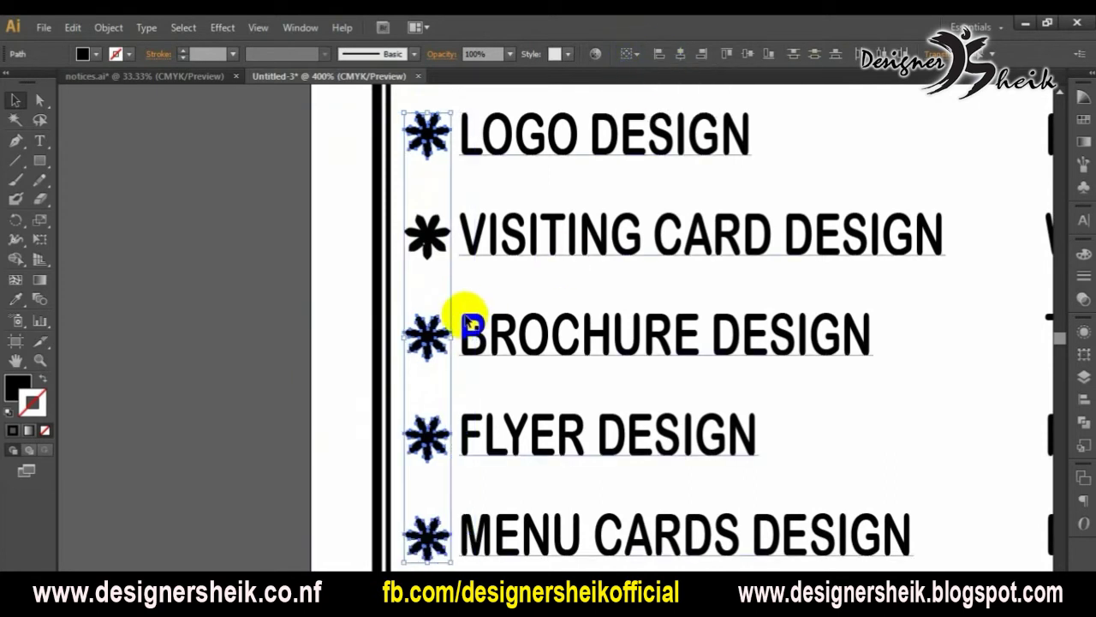
{"action": "scroll", "coordinate": [453, 313], "scroll_direction": "down", "scroll_amount": 3}
{"action": "left_click", "coordinate": [447, 285], "text": "shift"}
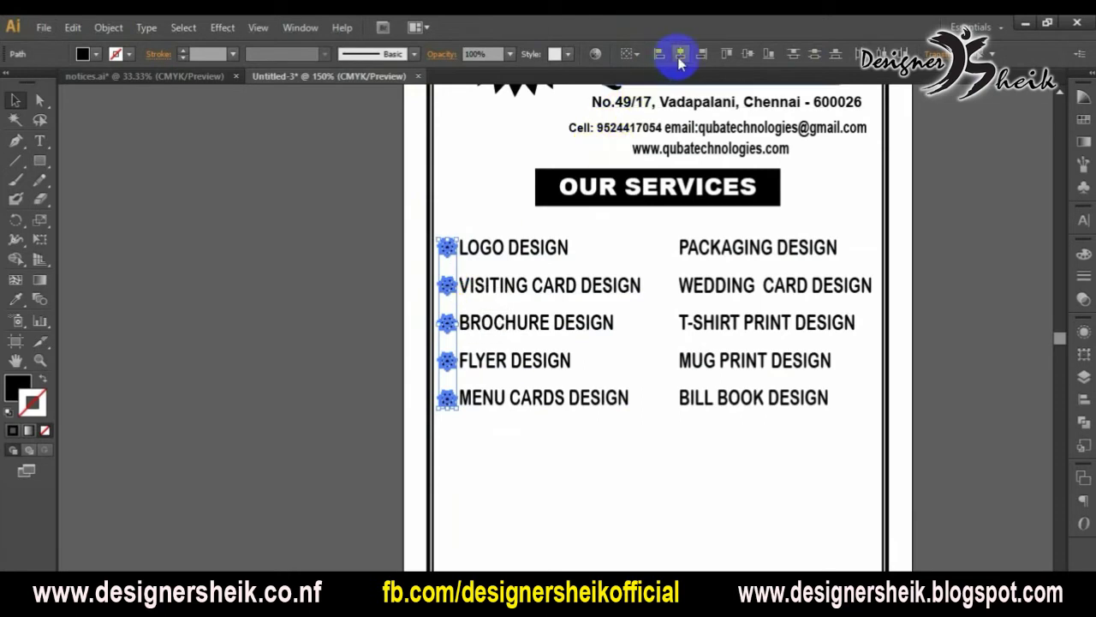
Duplicate the five flower bullets in front of the second column's lines
{"action": "left_click_drag", "start_coordinate": [448, 289], "coordinate": [666, 289]}
{"action": "left_click", "coordinate": [702, 430]}
{"action": "scroll", "coordinate": [701, 433], "scroll_direction": "down", "scroll_amount": 1}
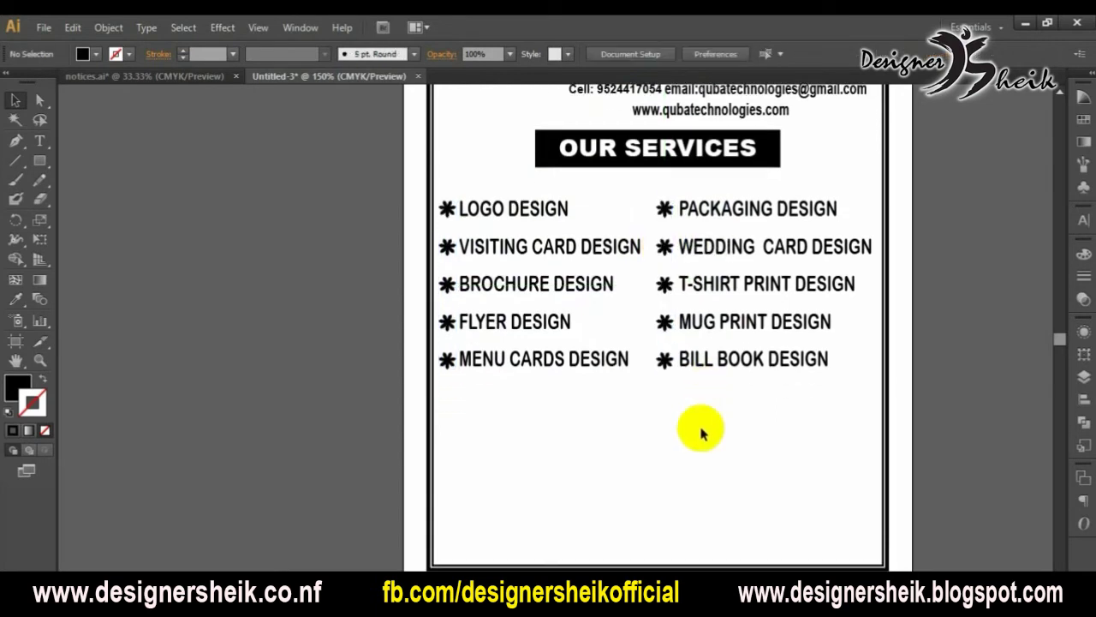
{"action": "scroll", "coordinate": [700, 433], "scroll_direction": "up", "scroll_amount": 2}
{"action": "scroll", "coordinate": [698, 432], "scroll_direction": "down", "scroll_amount": 2}
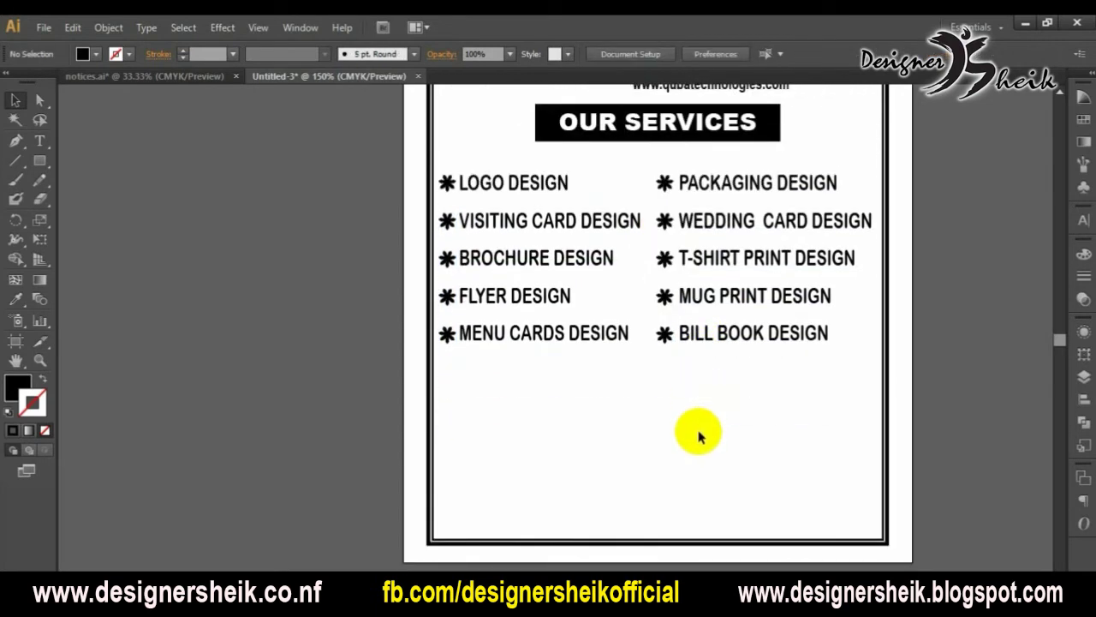
{"action": "key", "text": "ctrl+minus"}
{"action": "scroll", "coordinate": [607, 408], "scroll_direction": "up", "scroll_amount": 2}
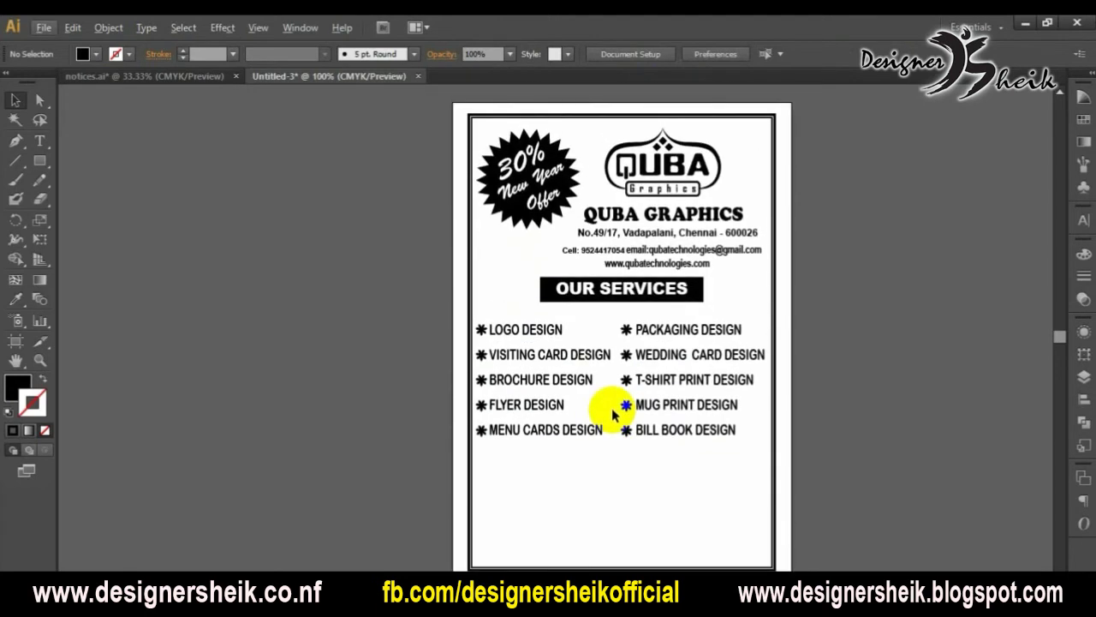
{"action": "scroll", "coordinate": [614, 417], "scroll_direction": "down", "scroll_amount": 1}
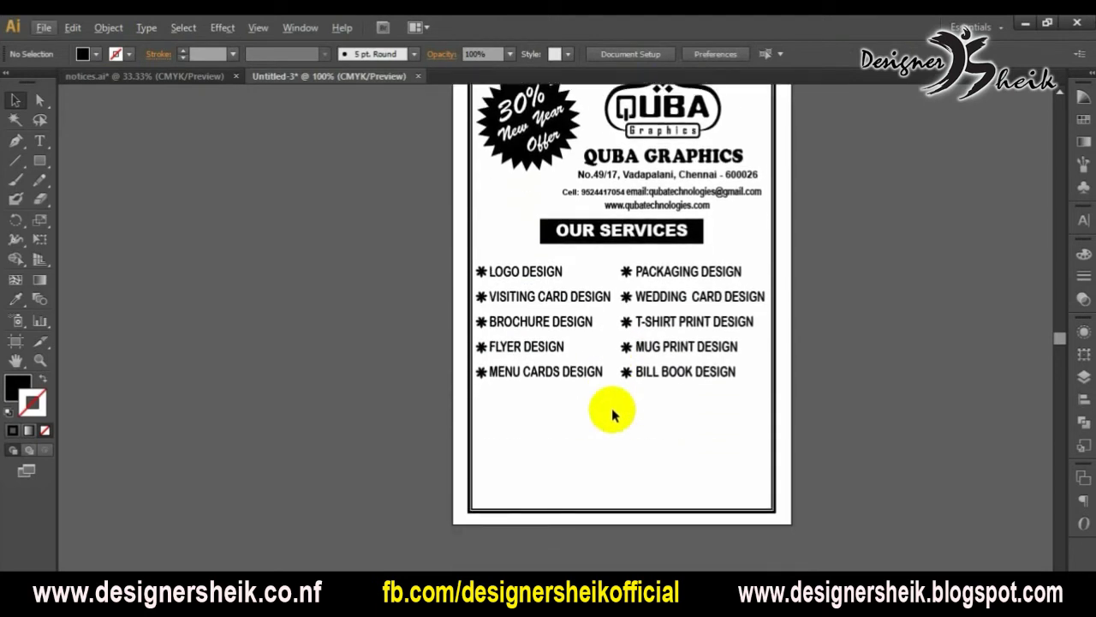
Bring the "we also provide web services" line and the web services list from notices.ai into the notice, placing the line below MENU CARDS DESIGN
{"action": "scroll", "coordinate": [612, 413], "scroll_direction": "up", "scroll_amount": 1}
{"action": "scroll", "coordinate": [611, 411], "scroll_direction": "down", "scroll_amount": 1}
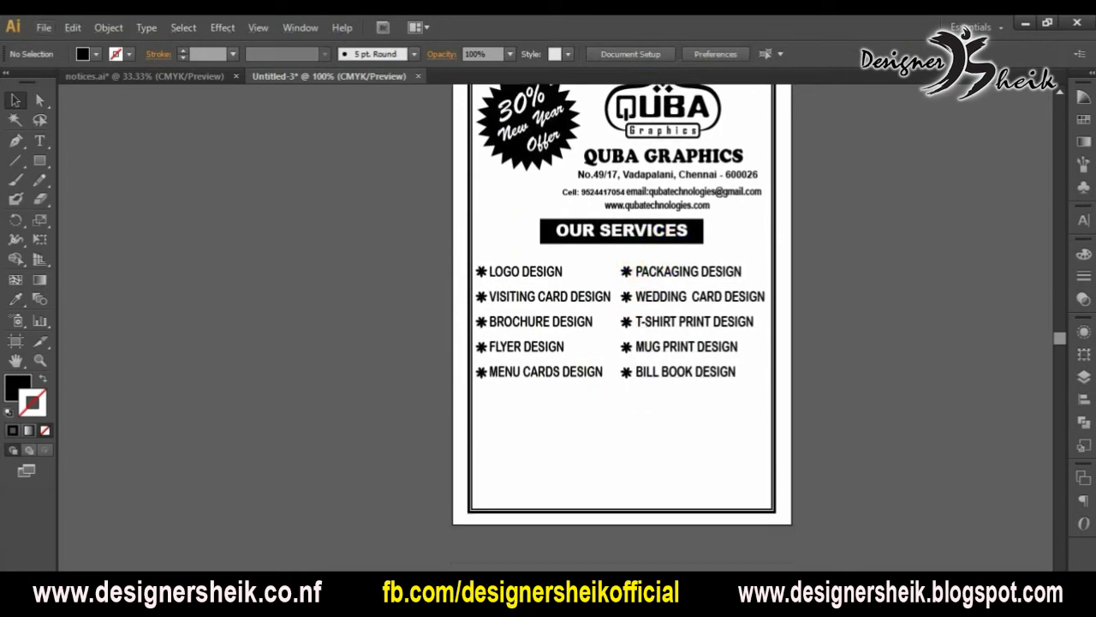
{"action": "scroll", "coordinate": [480, 416], "scroll_direction": "down", "scroll_amount": 1}
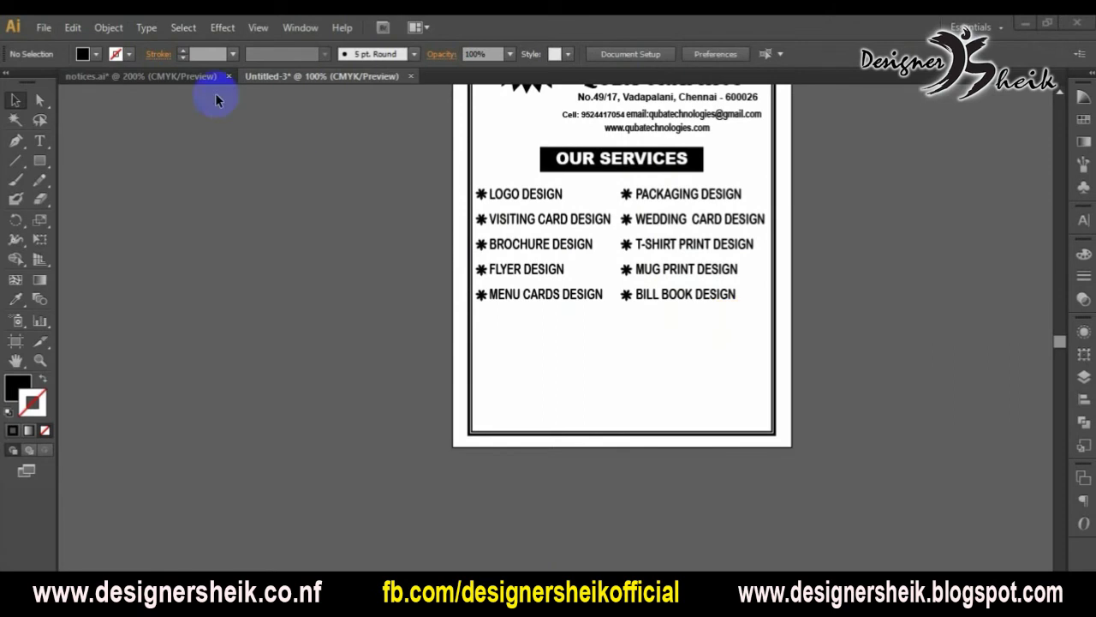
{"action": "left_click", "coordinate": [158, 75]}
{"action": "left_click_drag", "start_coordinate": [266, 311], "coordinate": [374, 362]}
{"action": "left_click_drag", "start_coordinate": [465, 368], "coordinate": [616, 301]}
{"action": "left_click_drag", "start_coordinate": [657, 343], "coordinate": [882, 441]}
{"action": "left_click", "coordinate": [818, 403]}
{"action": "left_click_drag", "start_coordinate": [820, 383], "coordinate": [626, 327]}
Set the "we also provide web services" line to 16 pt and centre it horizontally on the artboard
{"action": "left_click", "coordinate": [711, 51]}
{"action": "left_click", "coordinate": [711, 52]}
{"action": "left_click", "coordinate": [711, 51]}
{"action": "left_click", "coordinate": [849, 53]}
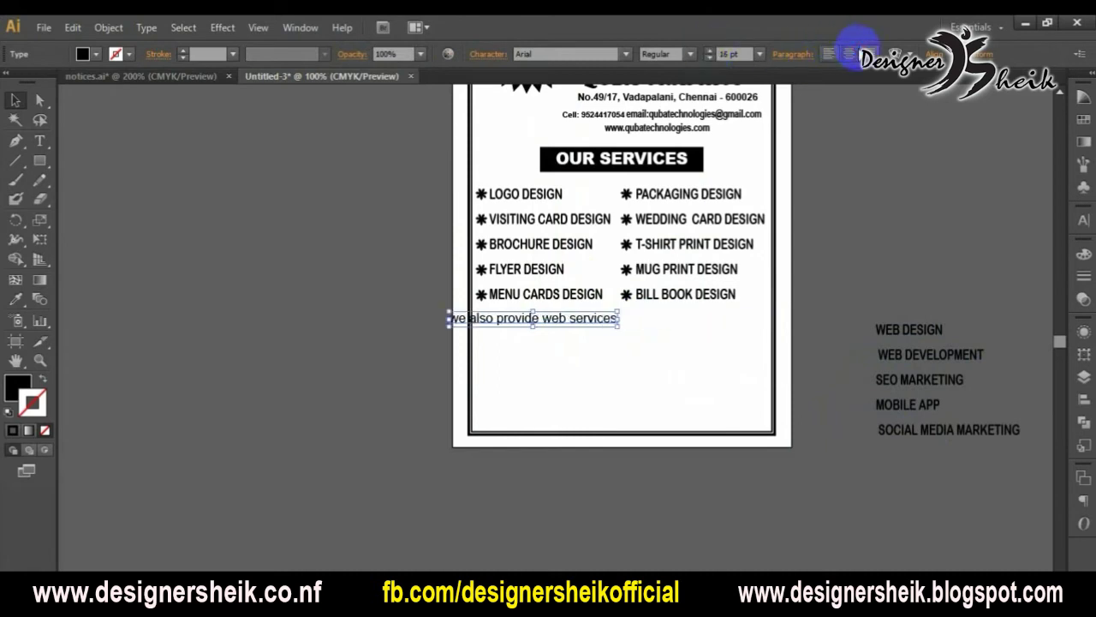
{"action": "left_click", "coordinate": [930, 54]}
{"action": "left_click", "coordinate": [798, 98]}
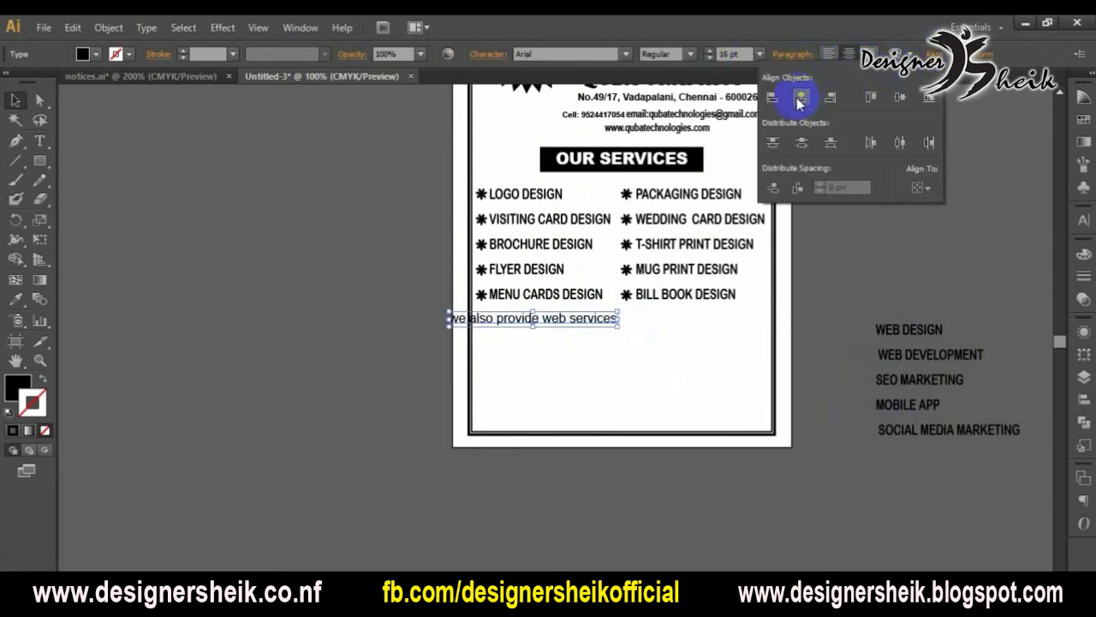
{"action": "left_click", "coordinate": [920, 189]}
{"action": "left_click", "coordinate": [933, 248]}
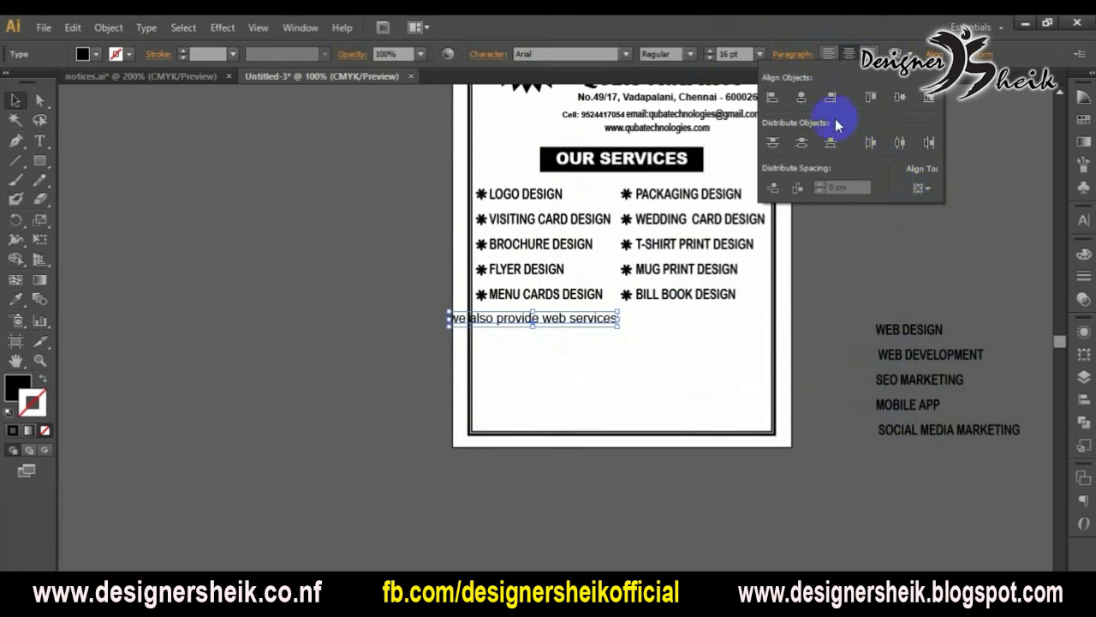
{"action": "left_click", "coordinate": [802, 98]}
{"action": "left_click", "coordinate": [812, 382]}
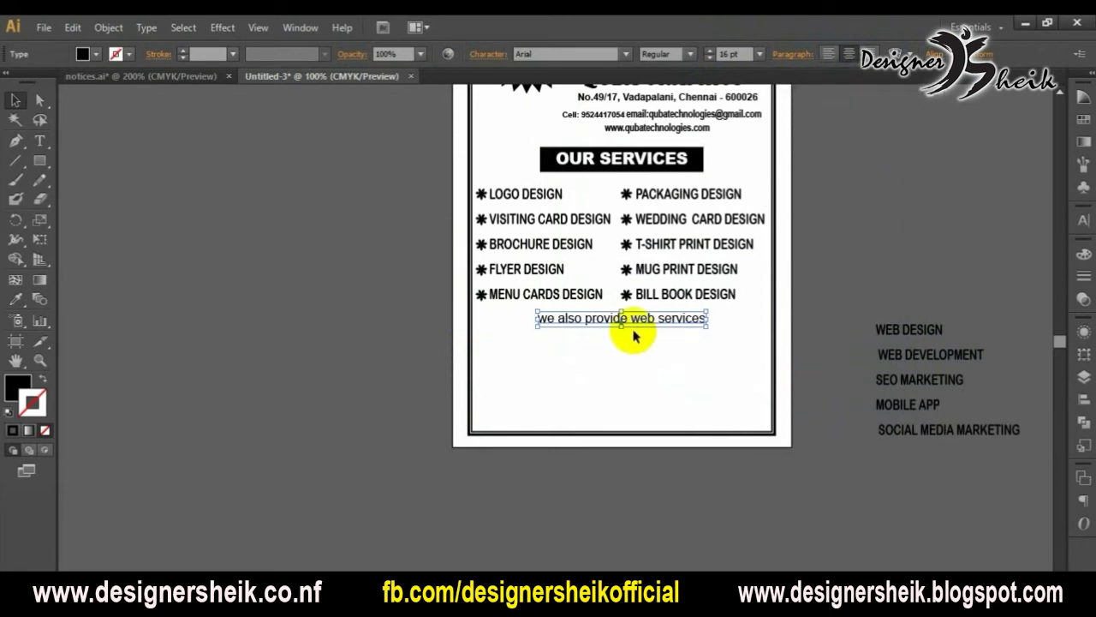
Lower the "we also provide web services" line slightly and move the web services list into the notice beneath it
{"action": "left_click_drag", "start_coordinate": [895, 360], "coordinate": [390, 379]}
{"action": "left_click_drag", "start_coordinate": [655, 323], "coordinate": [644, 337]}
{"action": "left_click", "coordinate": [680, 357]}
{"action": "left_click_drag", "start_coordinate": [458, 368], "coordinate": [574, 382]}
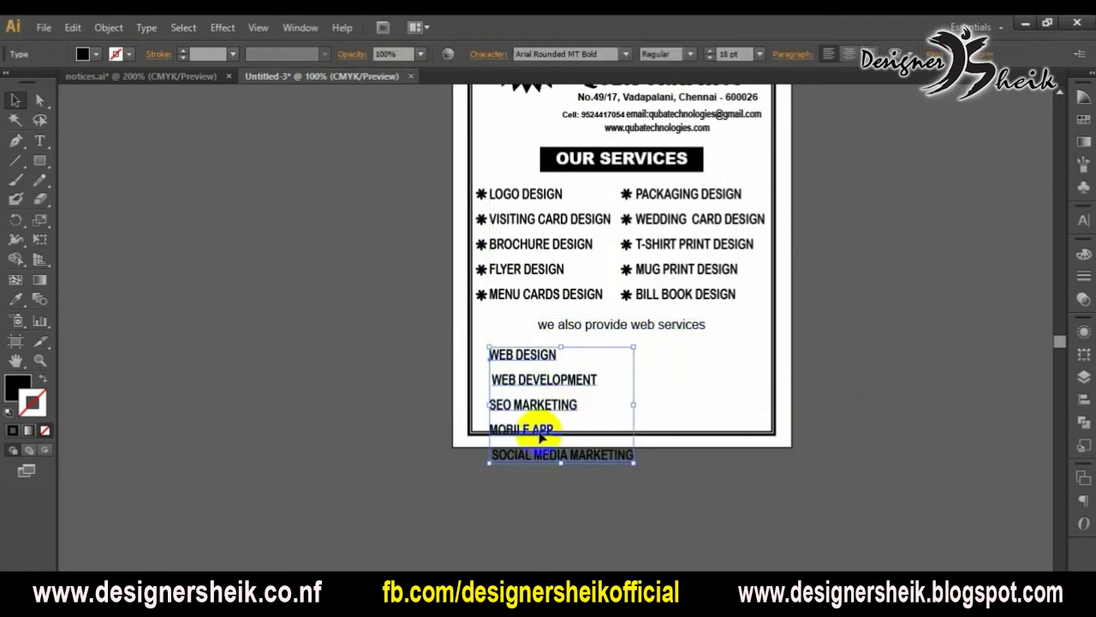
Rearrange the web services list into two lines: WEB DESIGN, WEB DEVELOPMENT, SEO above MOBILE APP, SOCIAL MEDIA MARKETING, dropping MARKETING after SEO
{"action": "left_click", "coordinate": [563, 360]}
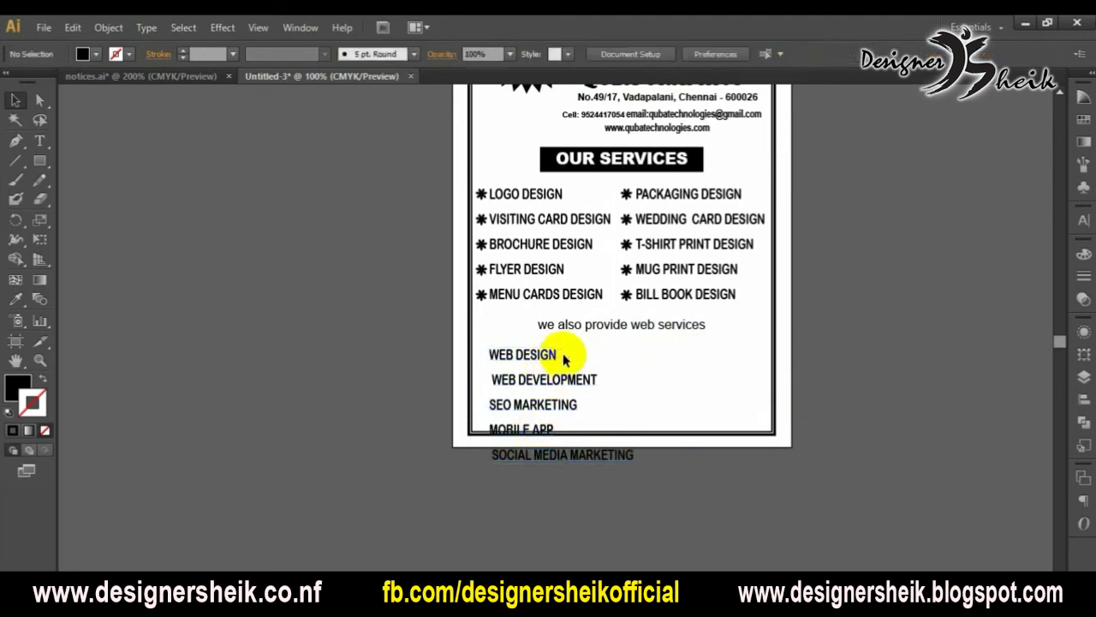
{"action": "key", "text": "t"}
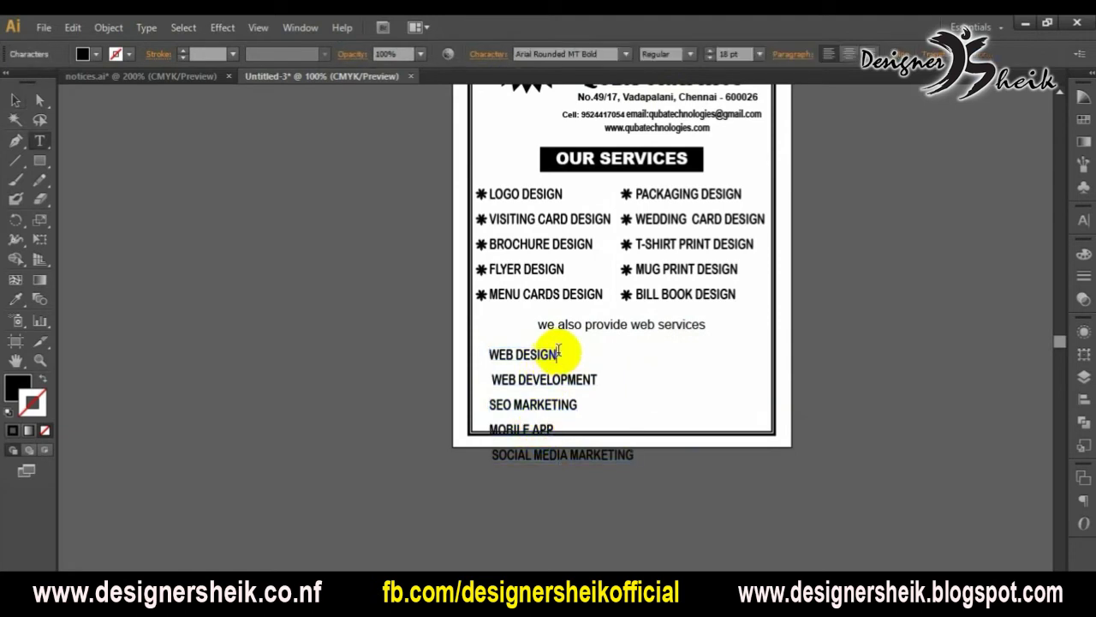
{"action": "key", "text": "Delete"}
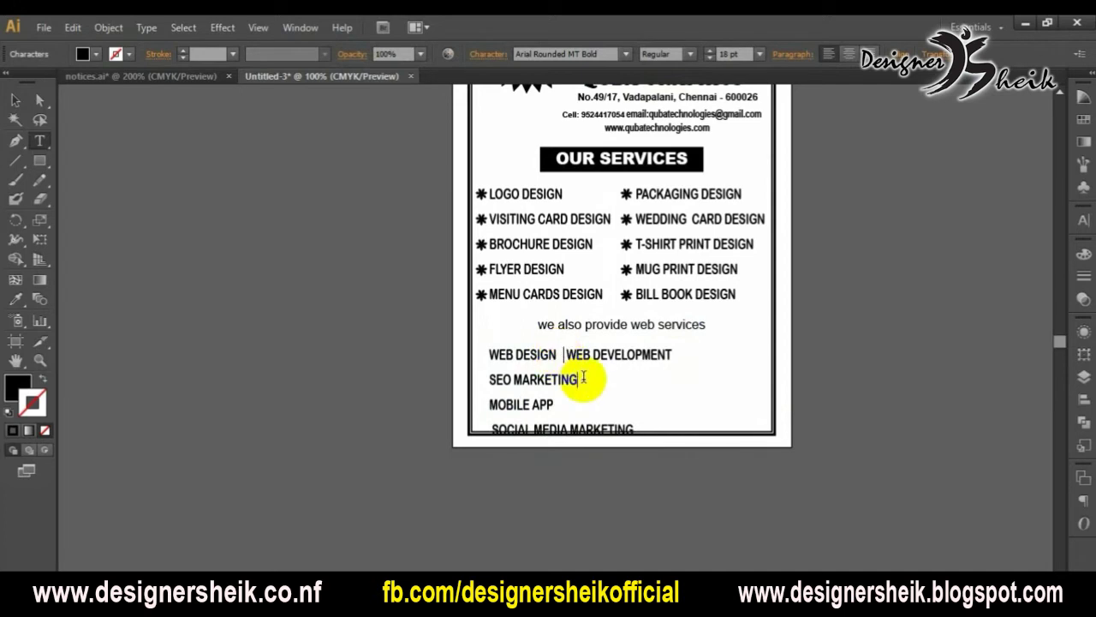
{"action": "key", "text": "Escape"}
{"action": "left_click", "coordinate": [582, 381]}
{"action": "left_click_drag", "start_coordinate": [636, 354], "coordinate": [661, 358]}
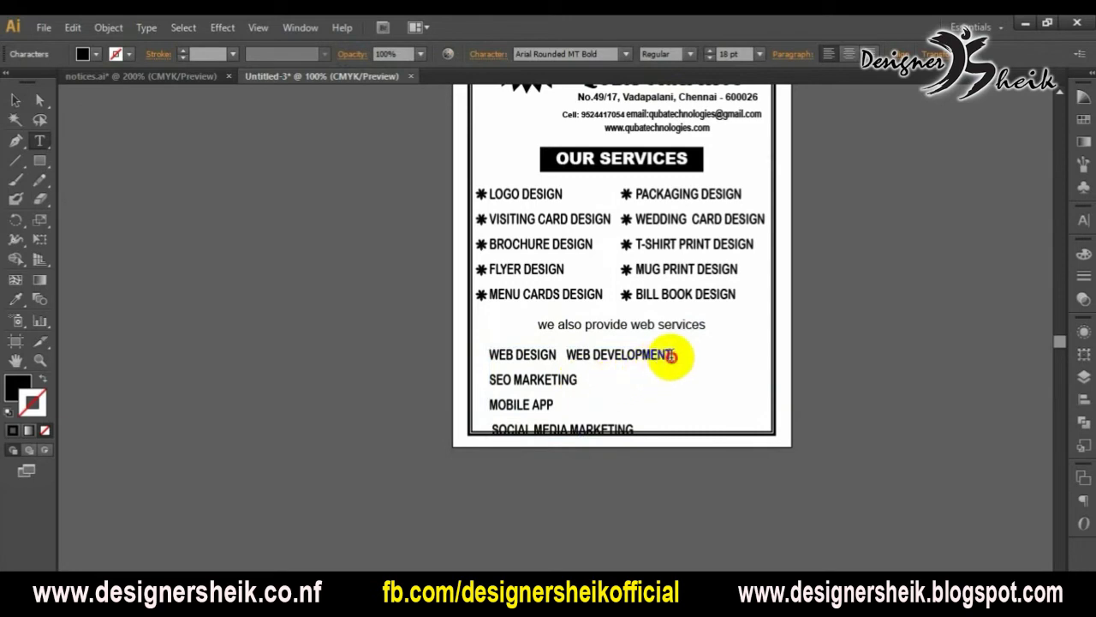
{"action": "key", "text": "Delete"}
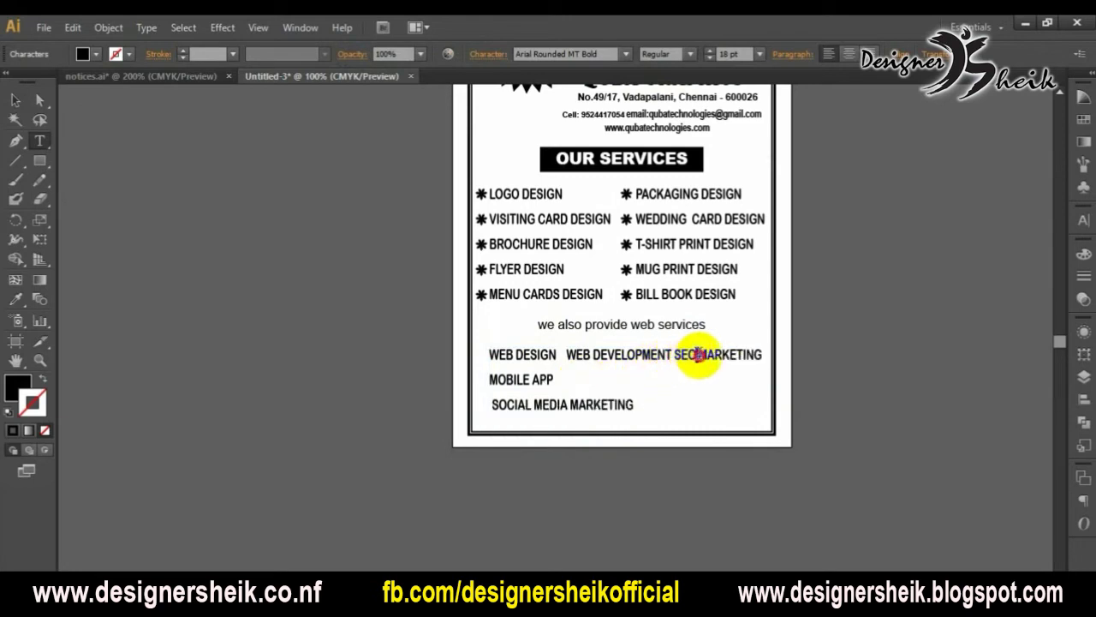
{"action": "left_click_drag", "start_coordinate": [696, 354], "coordinate": [779, 360]}
{"action": "key", "text": "Delete"}
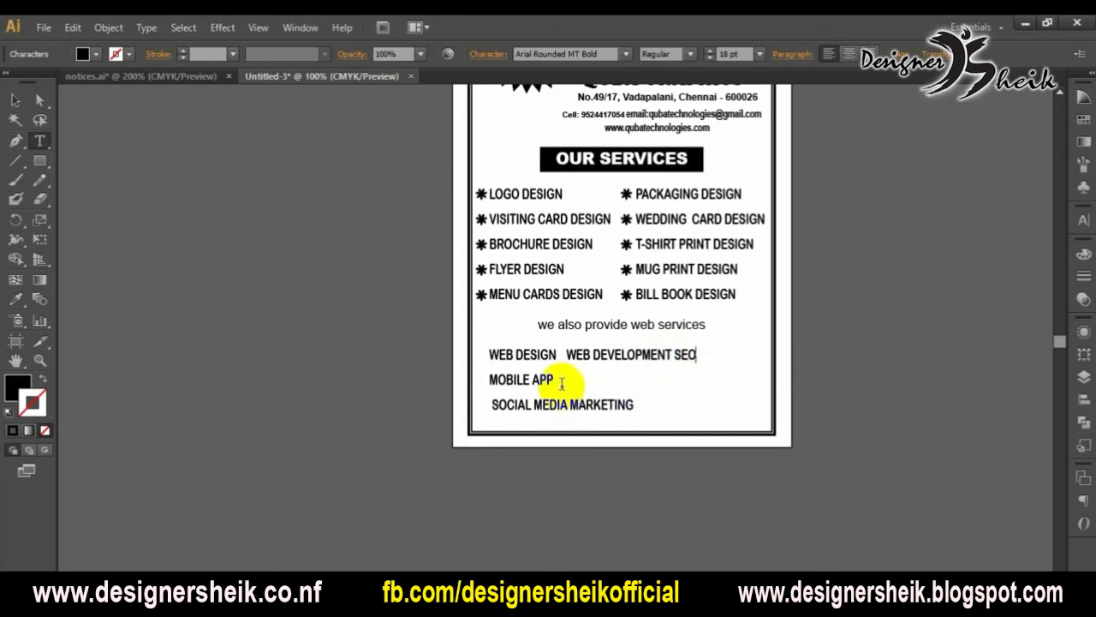
{"action": "key", "text": "Delete"}
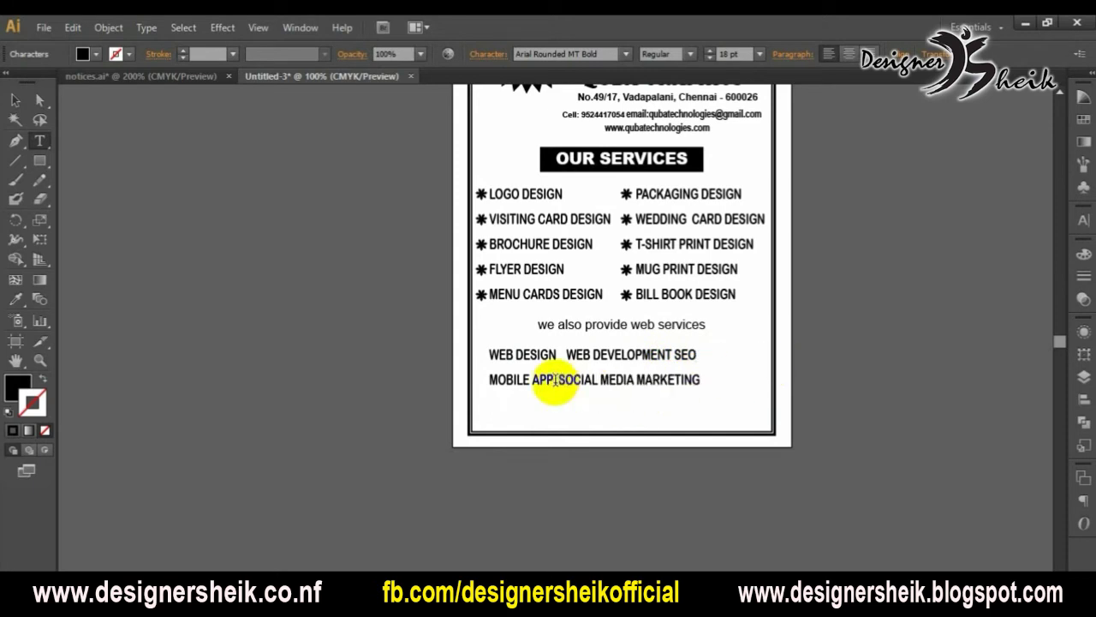
Centre-align the two lines of web services text and scale the block up to 20.15 pt
{"action": "key", "text": "ctrl+a"}
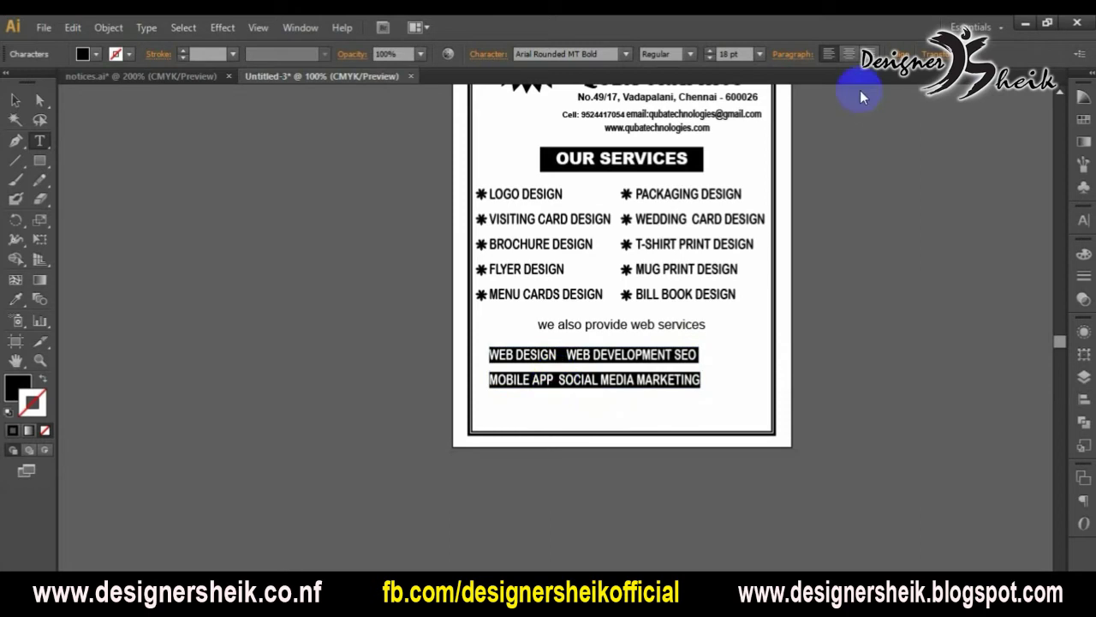
{"action": "left_click", "coordinate": [849, 55]}
{"action": "left_click", "coordinate": [15, 101]}
{"action": "left_click", "coordinate": [541, 381]}
{"action": "left_click_drag", "start_coordinate": [542, 381], "coordinate": [728, 392]}
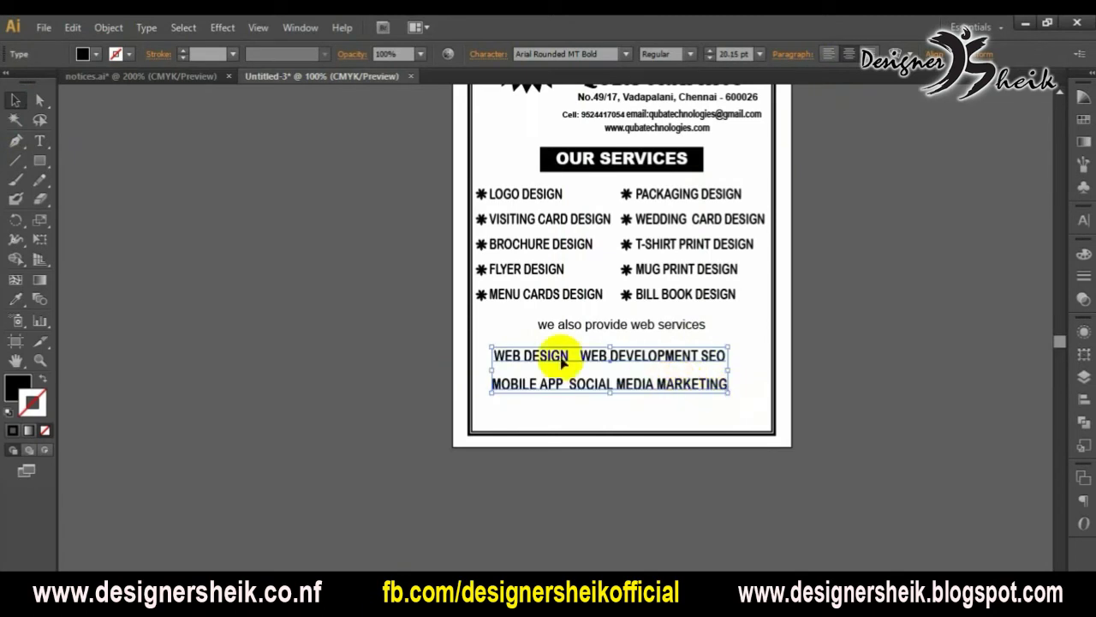
Add extra spaces between the service names in both lines of the web services text
{"action": "key", "text": "t"}
{"action": "left_click", "coordinate": [703, 355]}
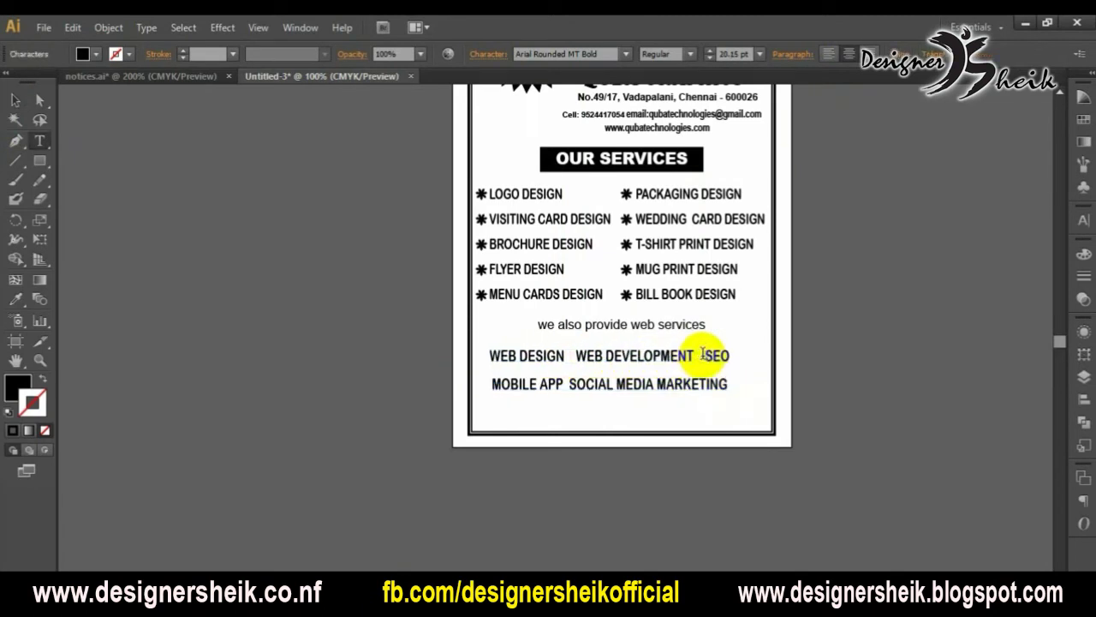
{"action": "left_click", "coordinate": [577, 358]}
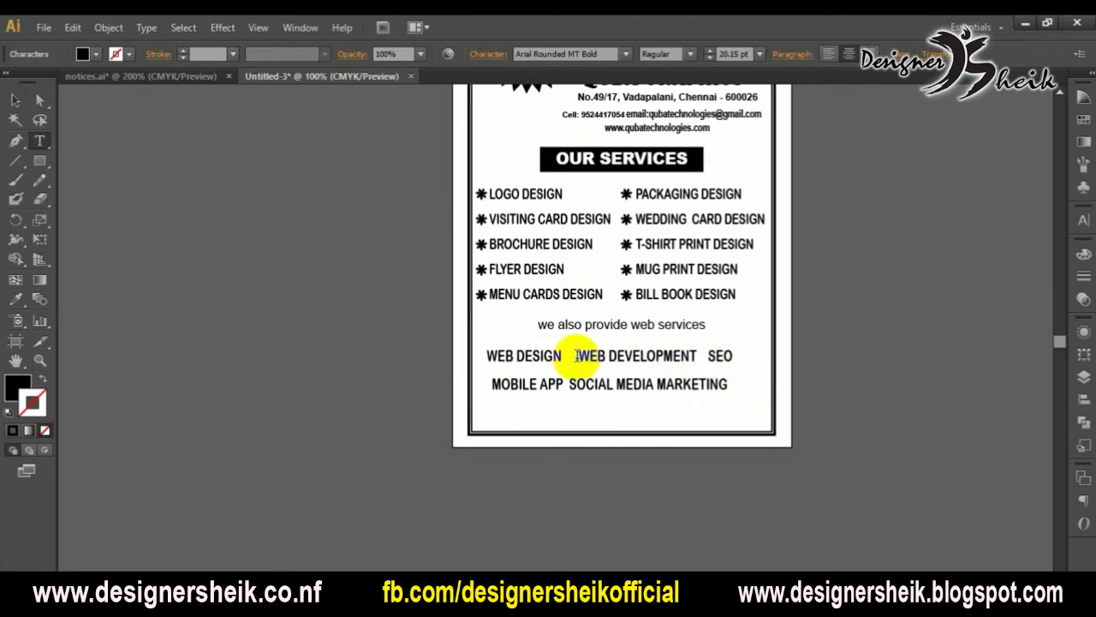
{"action": "left_click", "coordinate": [569, 386]}
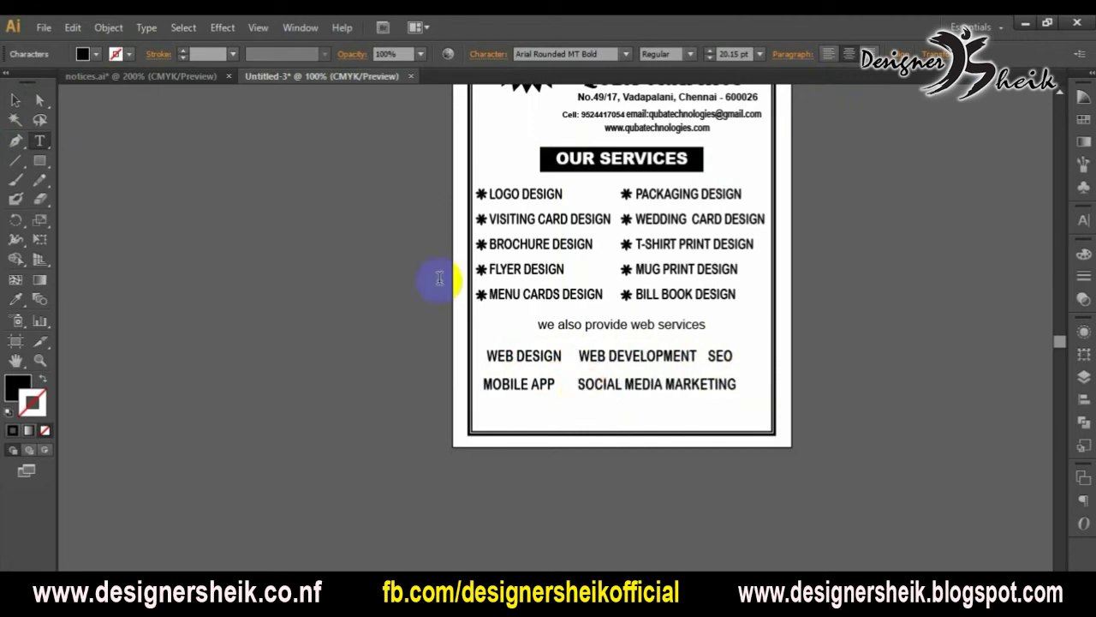
Move the web services block down towards the bottom border and centre it horizontally on the artboard
{"action": "left_click", "coordinate": [16, 100]}
{"action": "left_click_drag", "start_coordinate": [686, 390], "coordinate": [697, 408]}
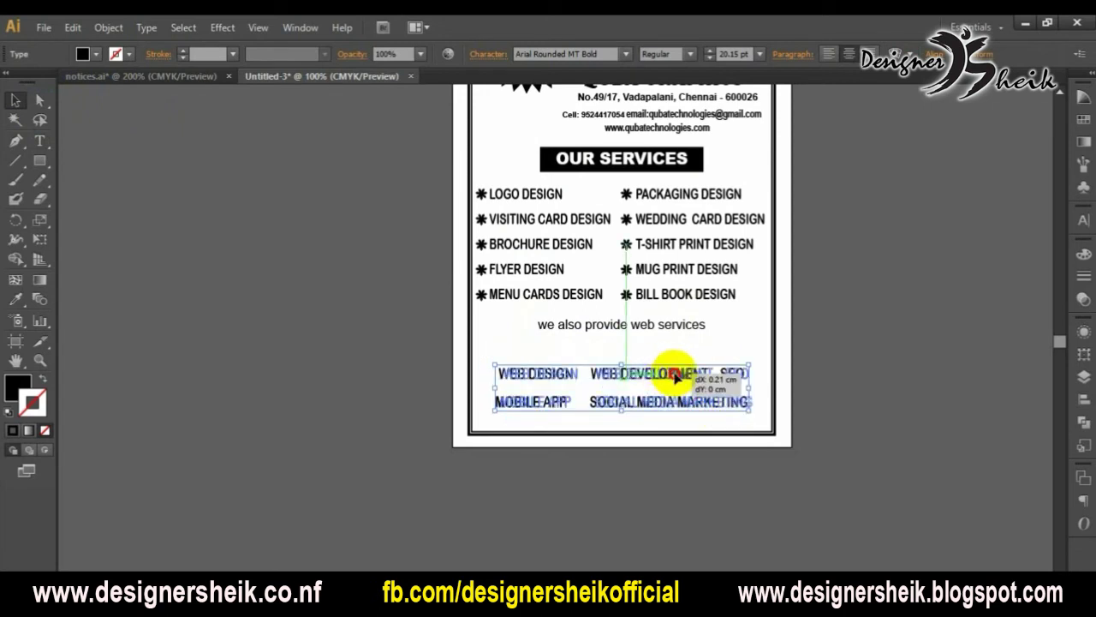
{"action": "left_click", "coordinate": [934, 54]}
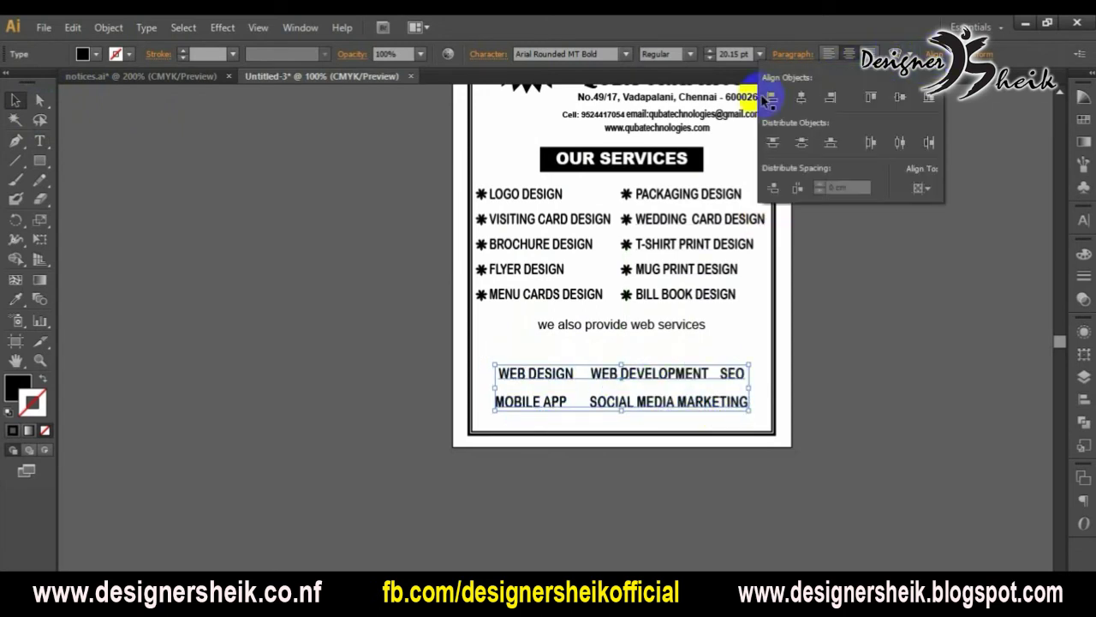
{"action": "left_click", "coordinate": [792, 100]}
{"action": "left_click", "coordinate": [851, 386]}
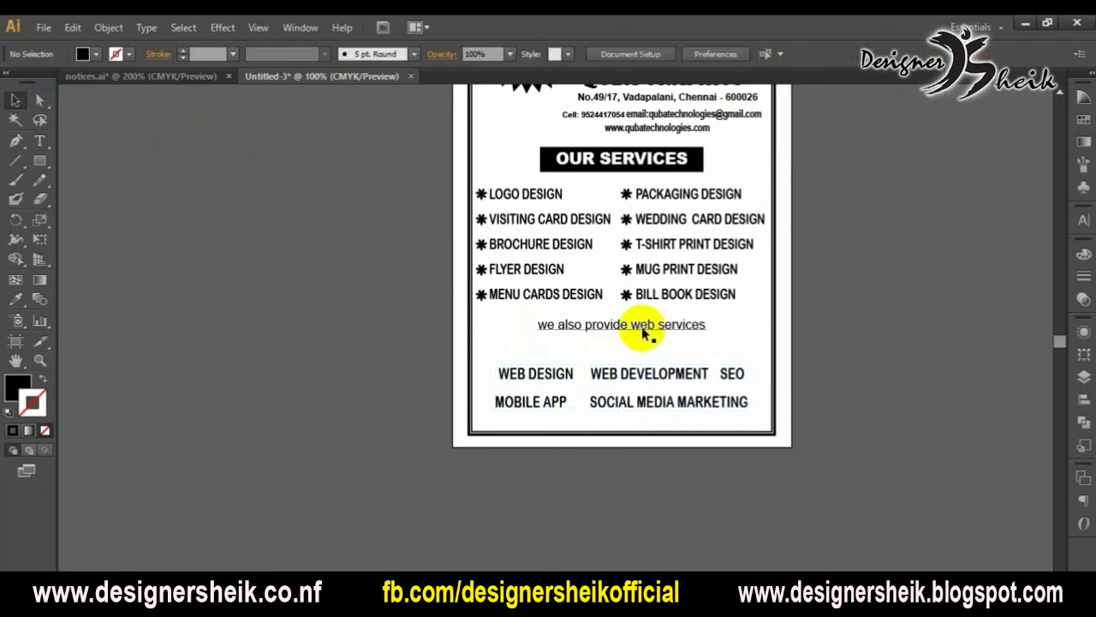
Place the "we also provide web services" line closer to the web services block and enlarge it to 19.69 pt
{"action": "left_click_drag", "start_coordinate": [642, 332], "coordinate": [642, 347]}
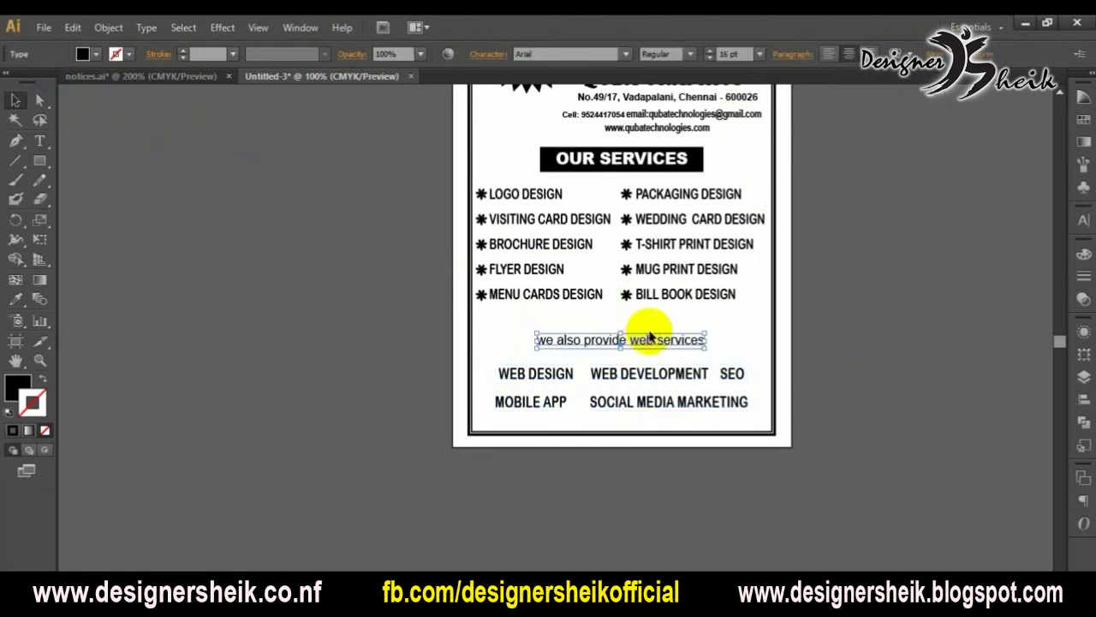
{"action": "scroll", "coordinate": [638, 376], "scroll_direction": "up", "scroll_amount": 1}
{"action": "scroll", "coordinate": [641, 381], "scroll_direction": "up", "scroll_amount": 1}
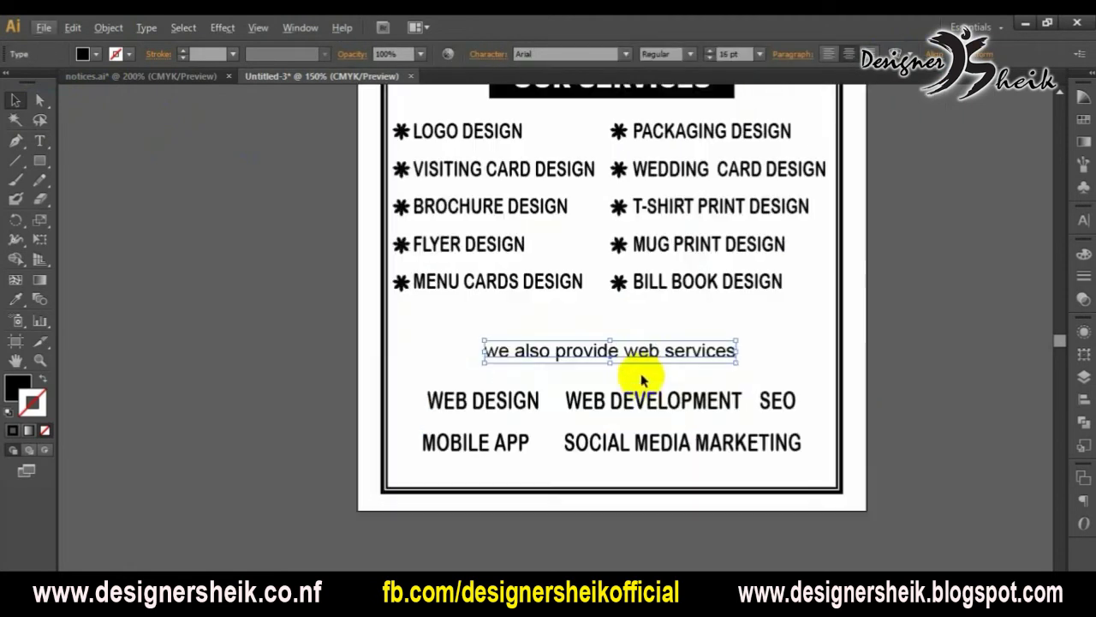
{"action": "left_click_drag", "start_coordinate": [736, 341], "coordinate": [767, 334]}
{"action": "scroll", "coordinate": [659, 351], "scroll_direction": "down", "scroll_amount": 1}
{"action": "left_click_drag", "start_coordinate": [631, 345], "coordinate": [631, 335]}
Set the "we also provide web services" line in Comic Sans MS Bold
{"action": "key", "text": "ctrl+shift+a"}
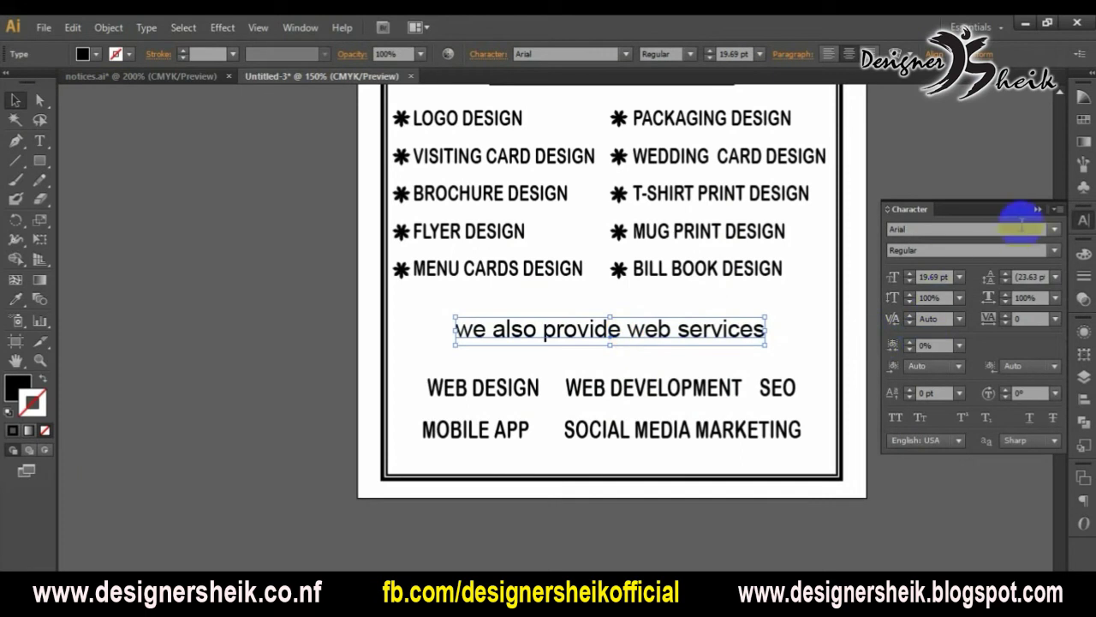
{"action": "left_click", "coordinate": [1054, 229]}
{"action": "mouse_move", "coordinate": [878, 253]}
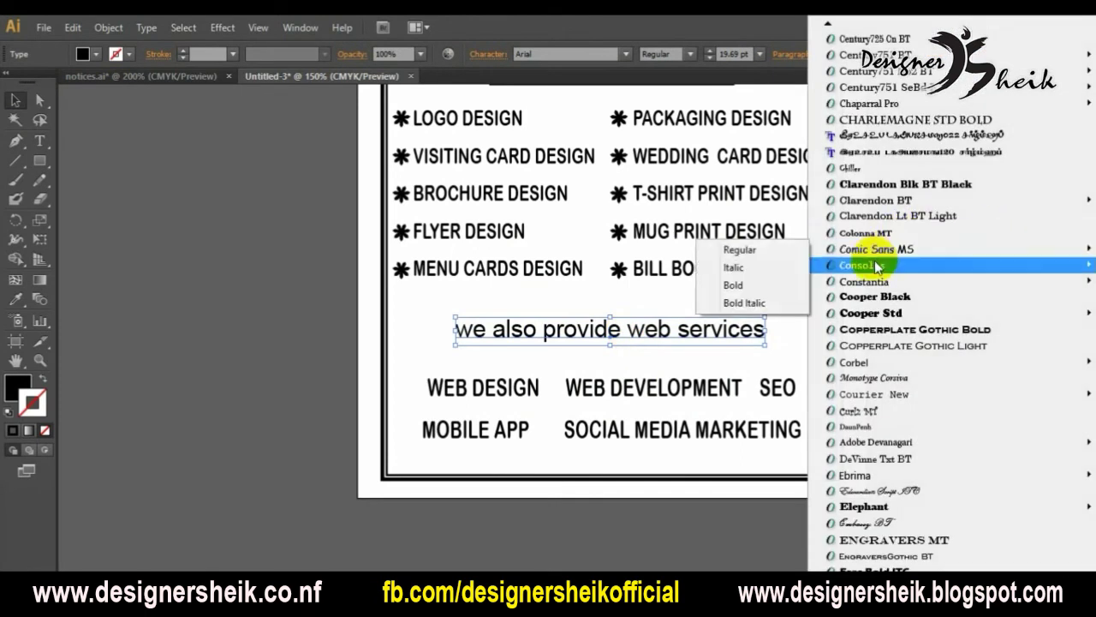
{"action": "left_click", "coordinate": [748, 250]}
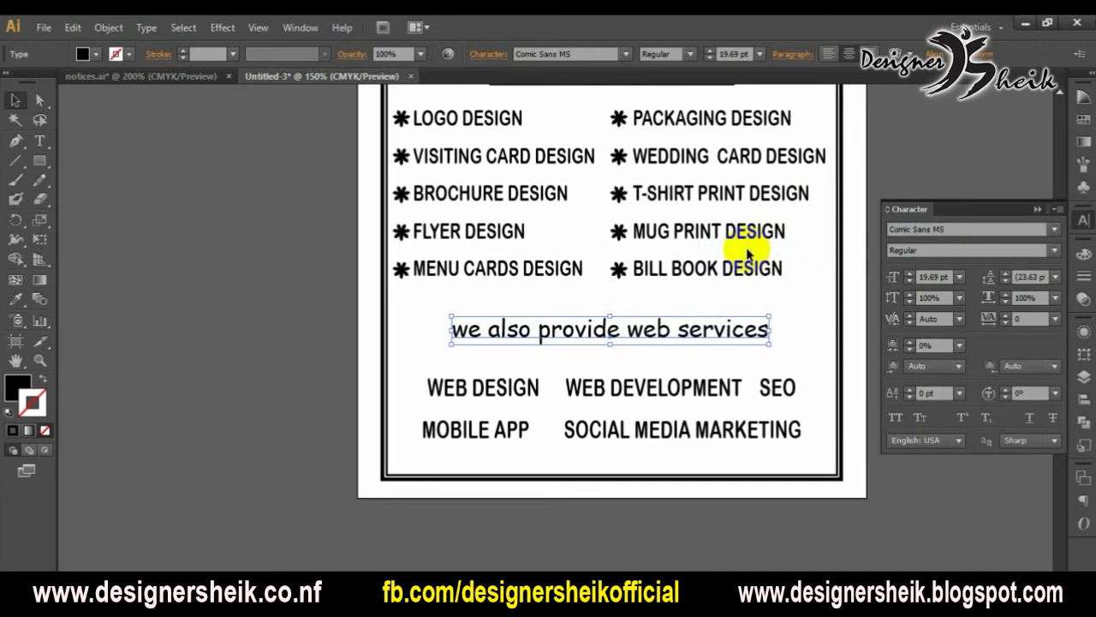
{"action": "left_click", "coordinate": [1032, 250]}
{"action": "left_click", "coordinate": [976, 297]}
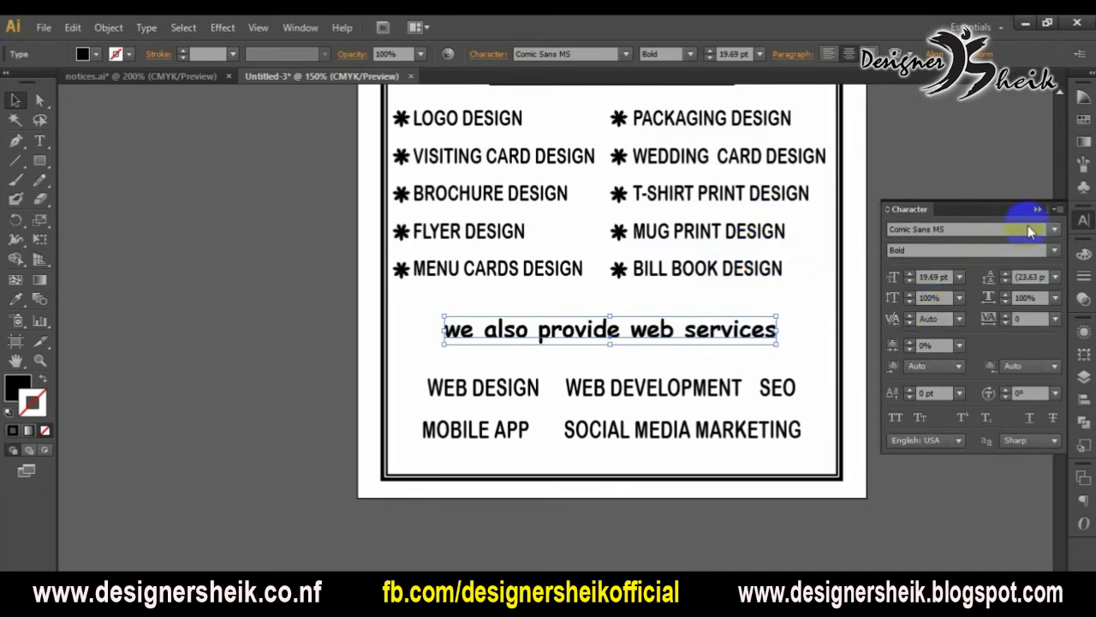
{"action": "left_click", "coordinate": [962, 225]}
Duplicate the flower bullet from MENU CARDS DESIGN in front of WEB DESIGN, WEB DEVELOPMENT and SEO
{"action": "scroll", "coordinate": [656, 318], "scroll_direction": "up", "scroll_amount": 1}
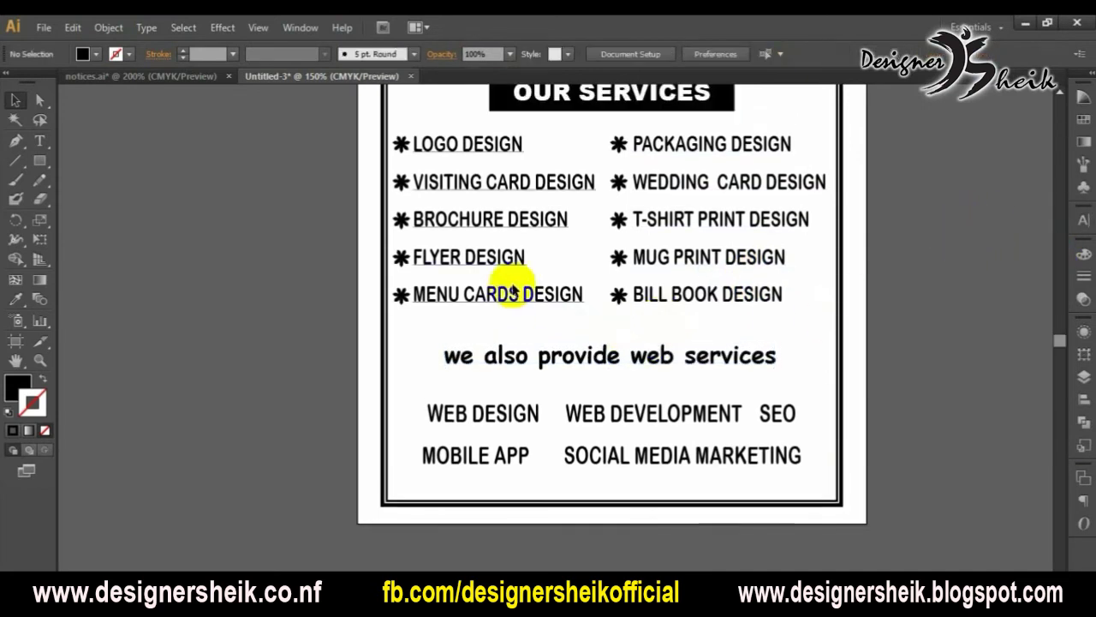
{"action": "left_click", "coordinate": [401, 293]}
{"action": "left_click_drag", "start_coordinate": [401, 294], "coordinate": [426, 387]}
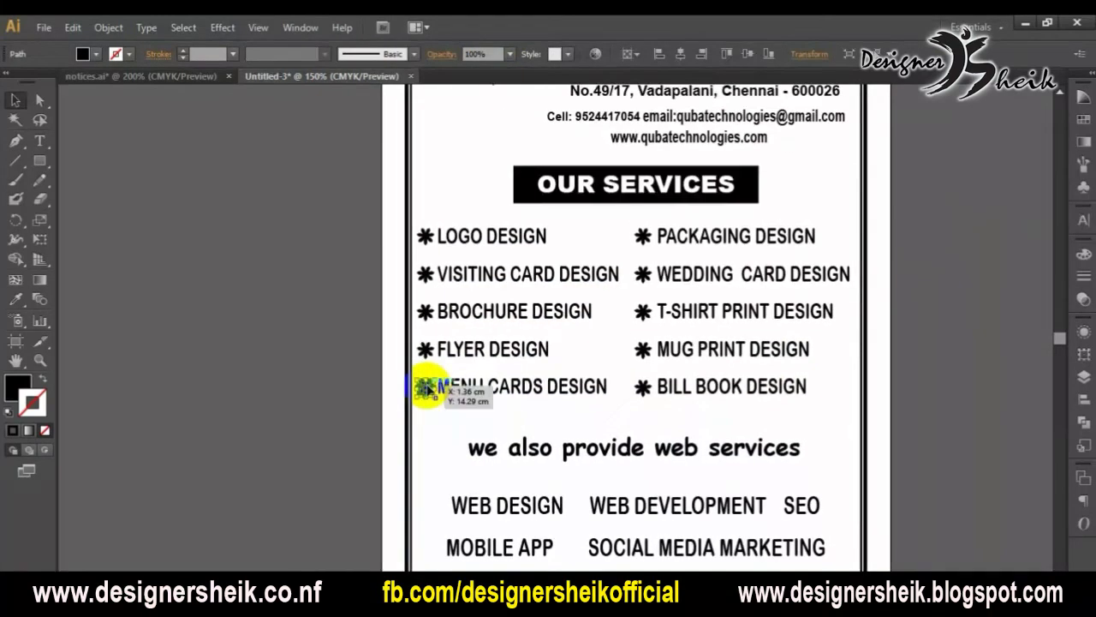
{"action": "scroll", "coordinate": [437, 369], "scroll_direction": "down", "scroll_amount": 5}
{"action": "left_click", "coordinate": [435, 326]}
{"action": "left_click_drag", "start_coordinate": [431, 268], "coordinate": [783, 375]}
Widen the gap before SEO and nudge the web services text slightly right to make room for the bullets
{"action": "double_click", "coordinate": [758, 377]}
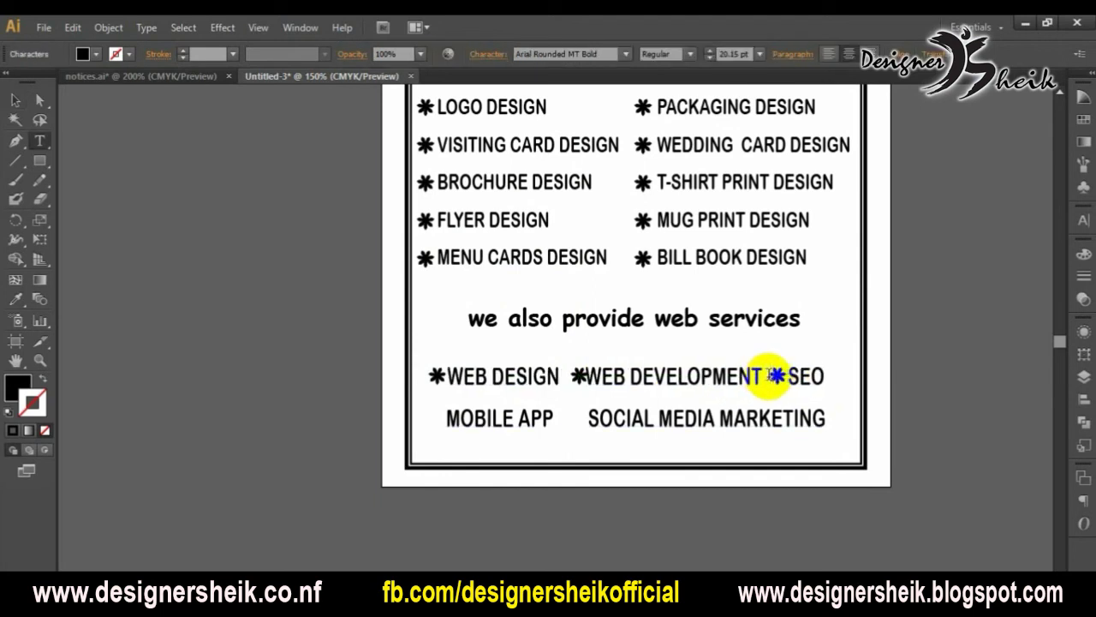
{"action": "left_click", "coordinate": [14, 105]}
{"action": "key", "text": "Right"}
{"action": "key", "text": "Right"}
{"action": "key", "text": "Right"}
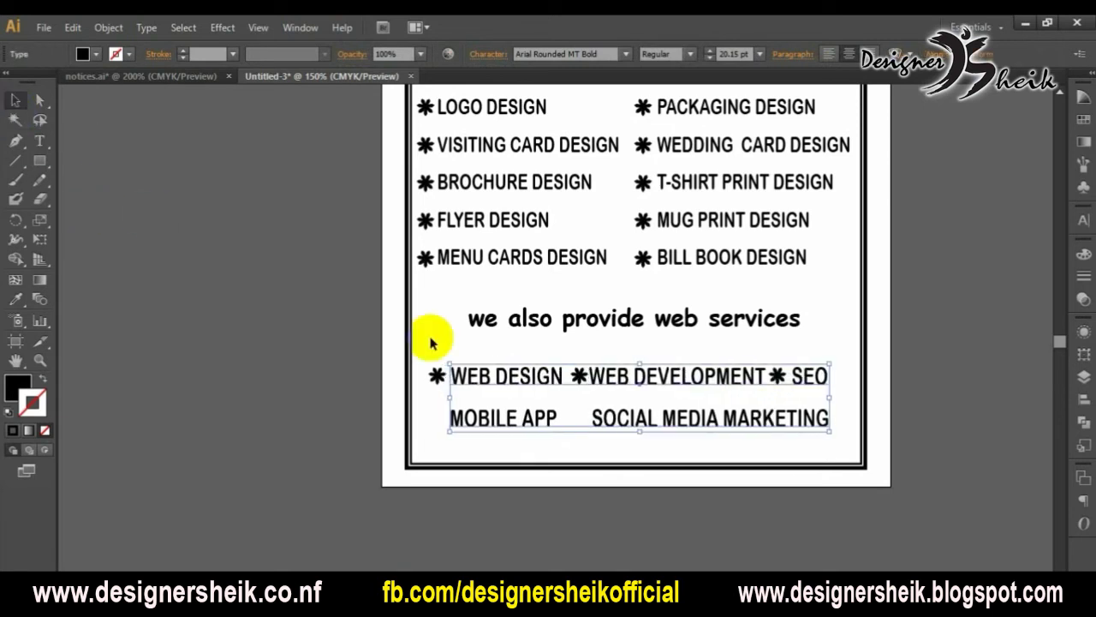
{"action": "left_click", "coordinate": [877, 367]}
Duplicate the flower bullets in front of MOBILE APP and SOCIAL MEDIA MARKETING
{"action": "left_click_drag", "start_coordinate": [435, 377], "coordinate": [427, 421]}
{"action": "left_click_drag", "start_coordinate": [580, 374], "coordinate": [568, 416]}
{"action": "key", "text": "ctrl+z"}
{"action": "left_click_drag", "start_coordinate": [437, 421], "coordinate": [579, 420]}
{"action": "left_click", "coordinate": [949, 449]}
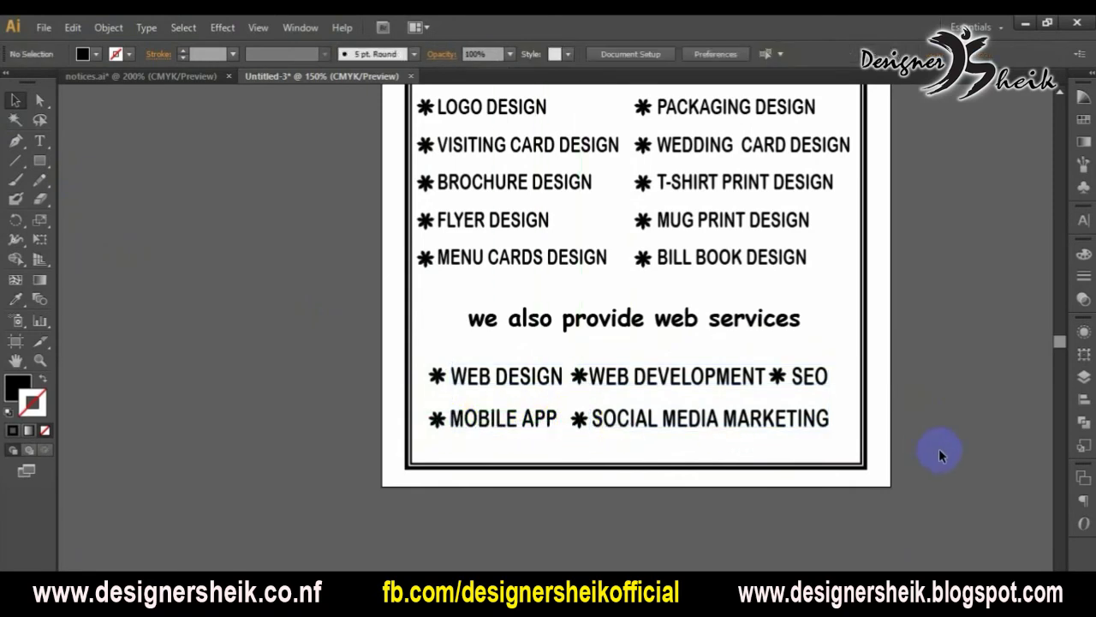
Underline the "we also provide web services" line and move it slightly down, closer to the web services list
{"action": "left_click", "coordinate": [630, 335]}
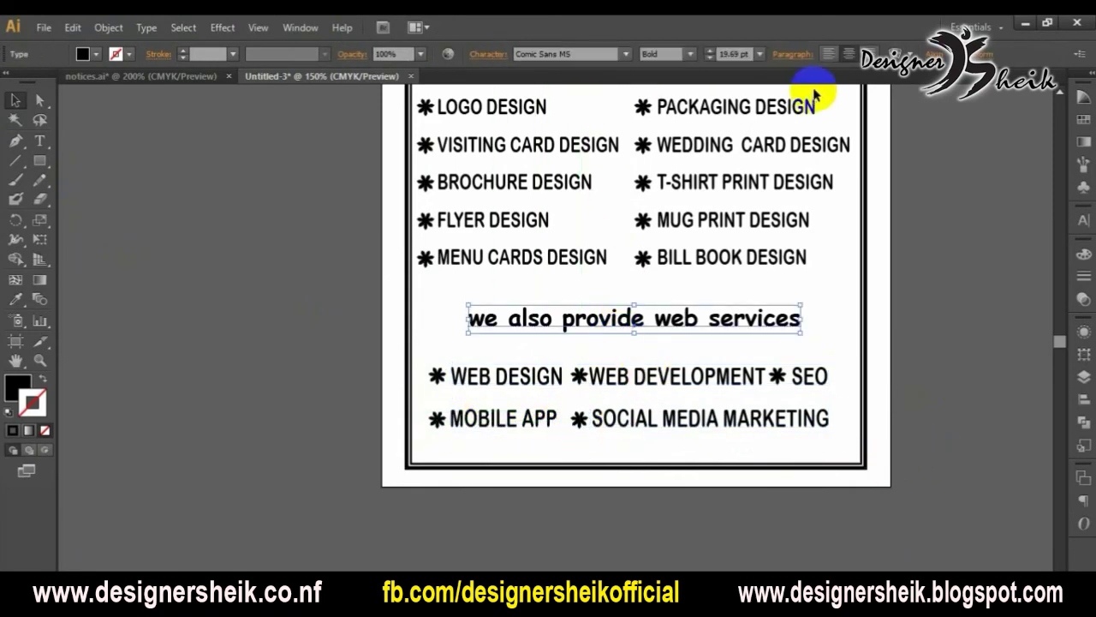
{"action": "key", "text": "ctrl+t"}
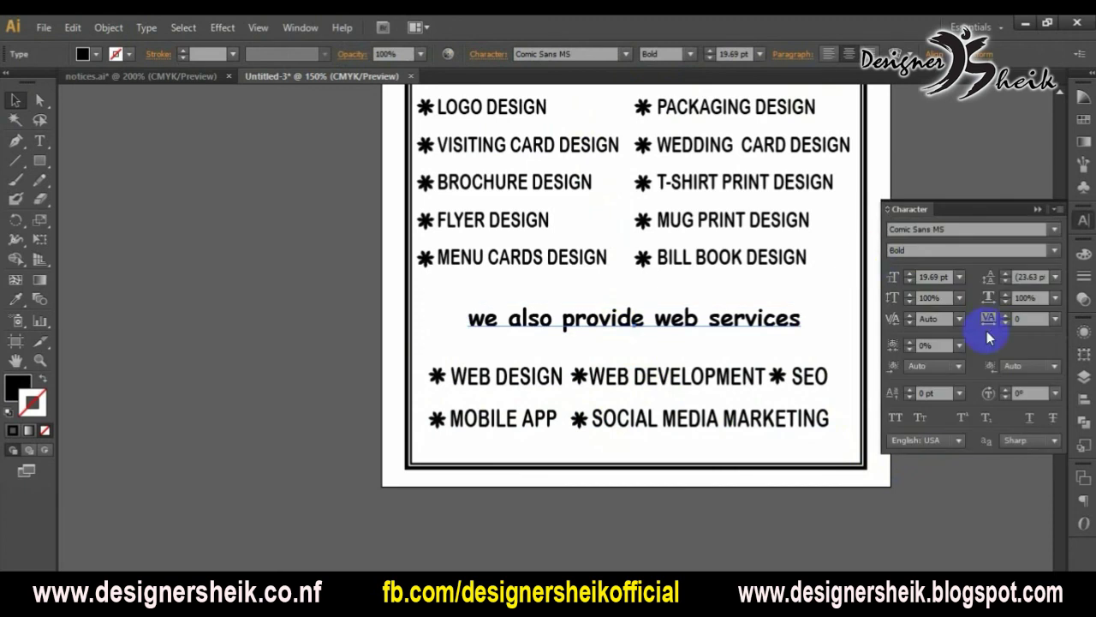
{"action": "left_click", "coordinate": [1030, 417]}
{"action": "left_click", "coordinate": [1038, 209]}
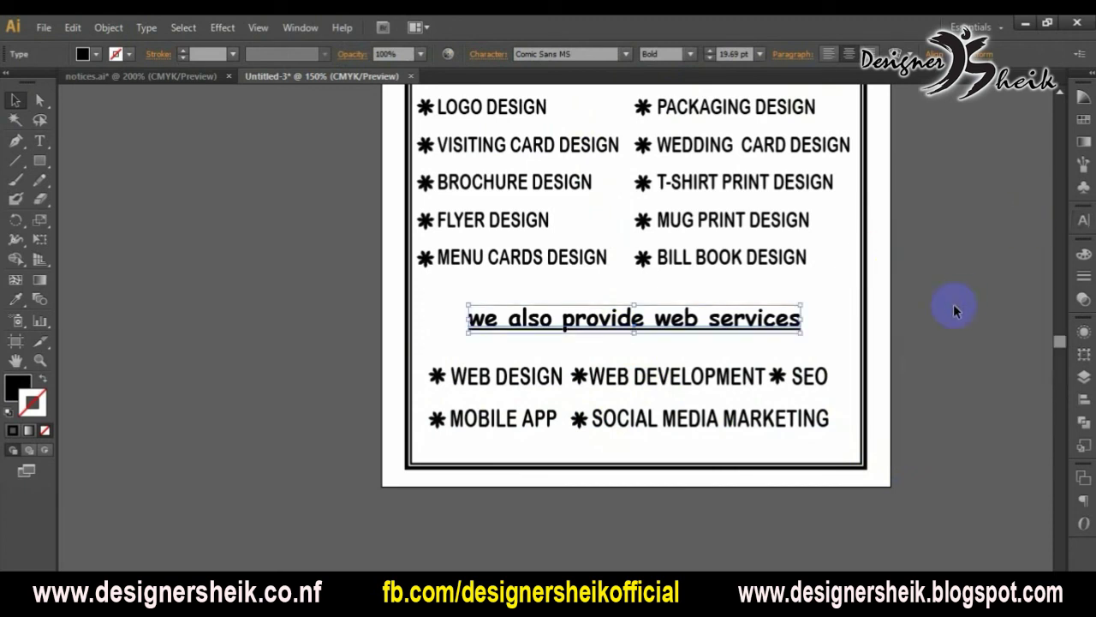
{"action": "mouse_move", "coordinate": [619, 337]}
{"action": "left_mouse_down"}
{"action": "mouse_move", "coordinate": [610, 345]}
{"action": "mouse_move", "coordinate": [619, 349]}
{"action": "left_mouse_up"}
Move the OUR SERVICES heading and both bulleted service columns down together, closer to the web services line
{"action": "scroll", "coordinate": [908, 375], "scroll_direction": "up", "scroll_amount": 2}
{"action": "scroll", "coordinate": [910, 377], "scroll_direction": "up", "scroll_amount": 4}
{"action": "left_click_drag", "start_coordinate": [457, 181], "coordinate": [763, 399]}
{"action": "left_click_drag", "start_coordinate": [419, 166], "coordinate": [816, 419]}
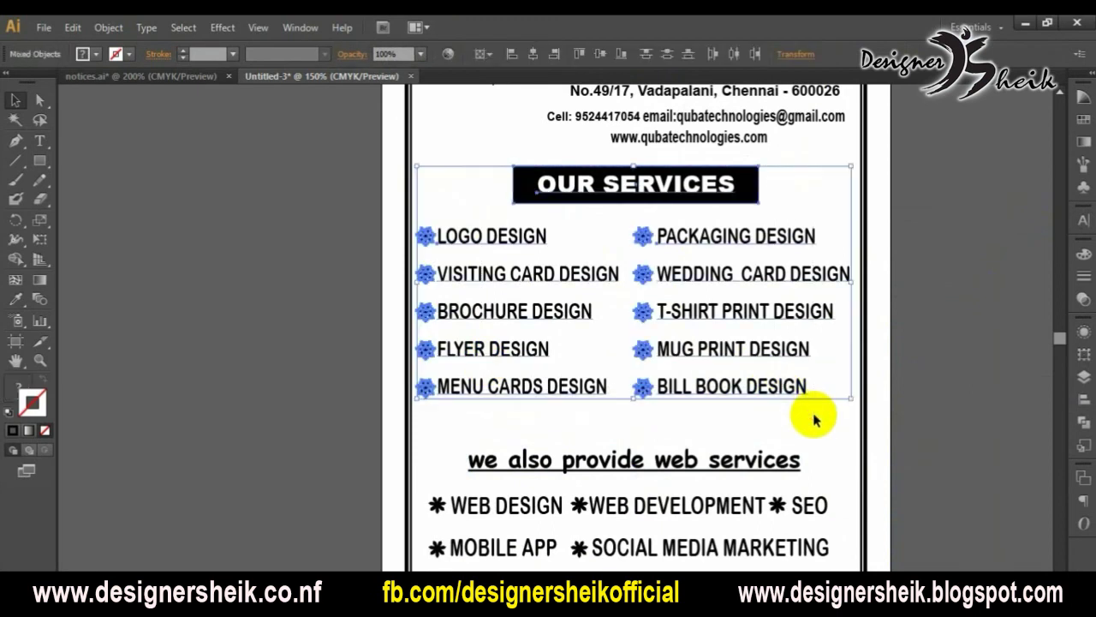
{"action": "key", "text": "shift+Down"}
{"action": "key", "text": "shift+Down"}
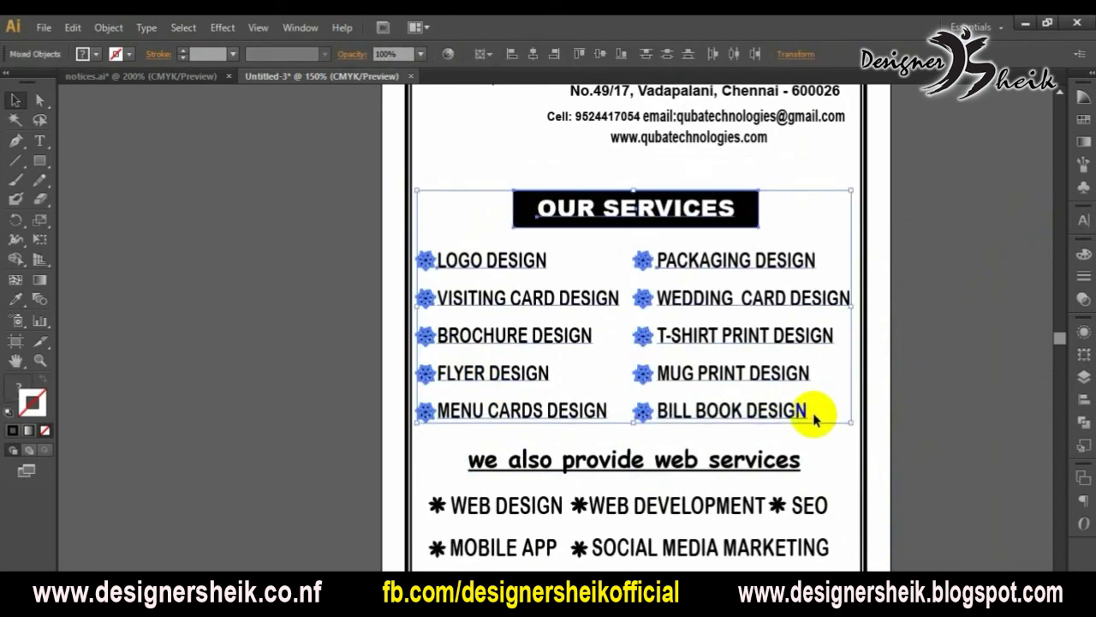
Shift the logo, company name, address and contact lines slightly down to narrow the gap above OUR SERVICES
{"action": "scroll", "coordinate": [813, 418], "scroll_direction": "up", "scroll_amount": 5}
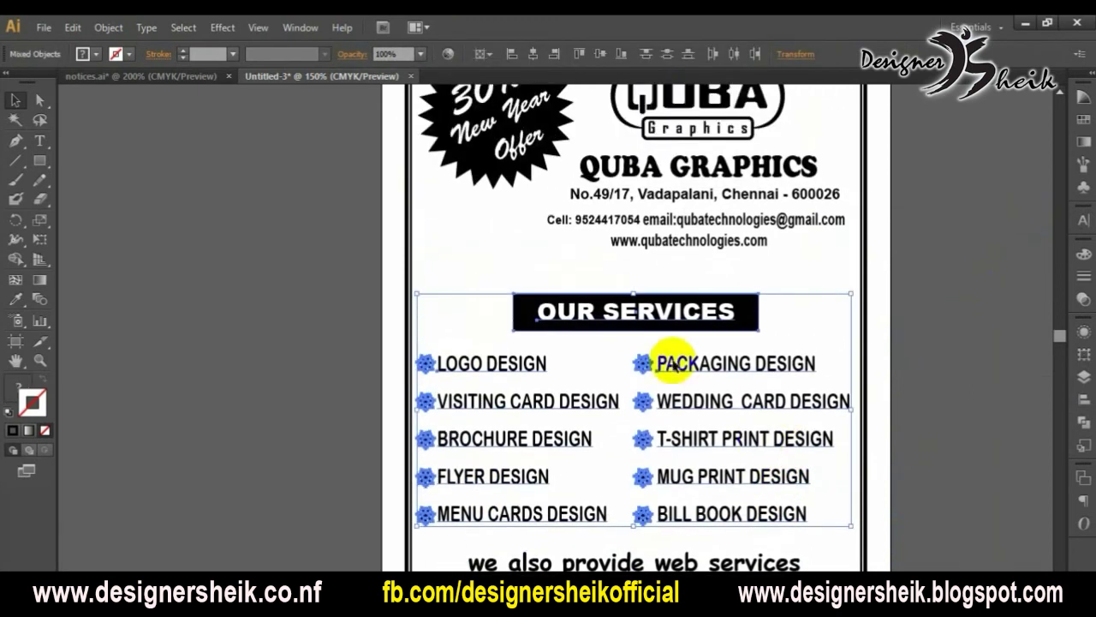
{"action": "left_click", "coordinate": [732, 323]}
{"action": "left_click_drag", "start_coordinate": [732, 323], "coordinate": [731, 337]}
{"action": "left_click", "coordinate": [715, 293]}
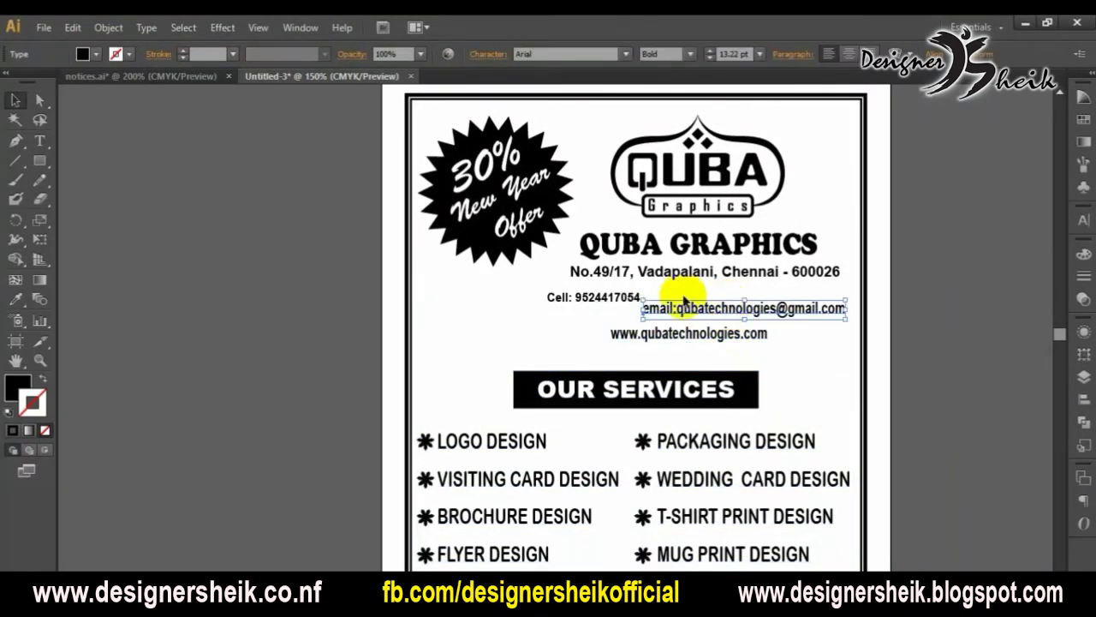
{"action": "mouse_move", "coordinate": [665, 335]}
{"action": "left_mouse_down"}
{"action": "mouse_move", "coordinate": [727, 324]}
{"action": "mouse_move", "coordinate": [664, 324]}
{"action": "left_mouse_up"}
{"action": "left_click_drag", "start_coordinate": [602, 137], "coordinate": [758, 337]}
Enlarge the starburst offer badge slightly and reposition its 30% New Year Offer text with it
{"action": "left_click", "coordinate": [495, 231]}
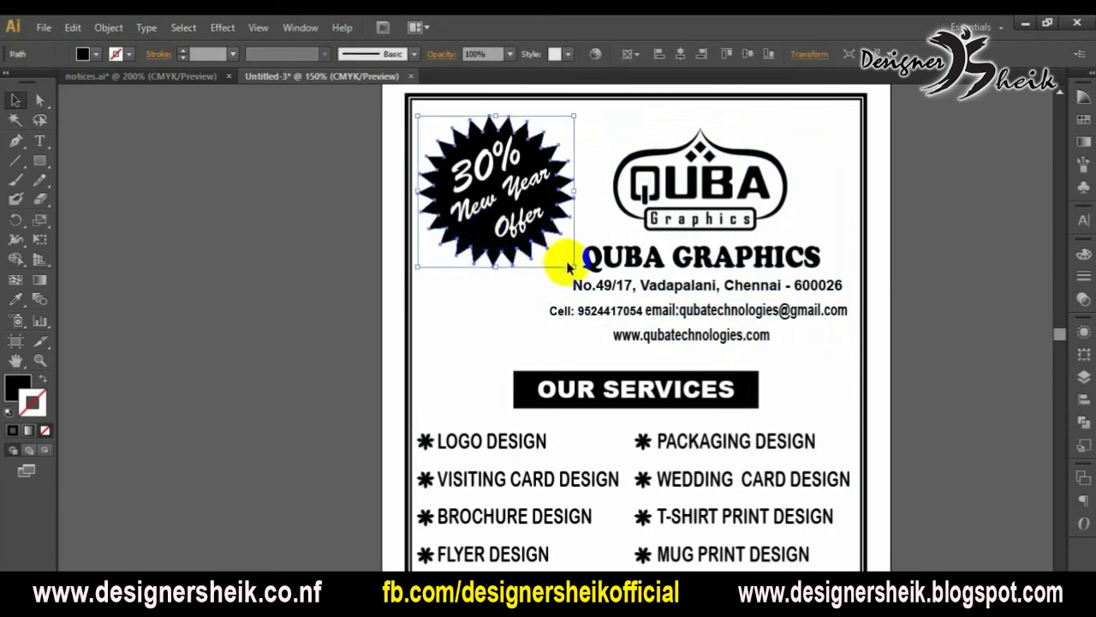
{"action": "left_click_drag", "start_coordinate": [574, 266], "coordinate": [587, 279]}
{"action": "left_click", "coordinate": [479, 196], "text": "shift"}
{"action": "left_click", "coordinate": [910, 318]}
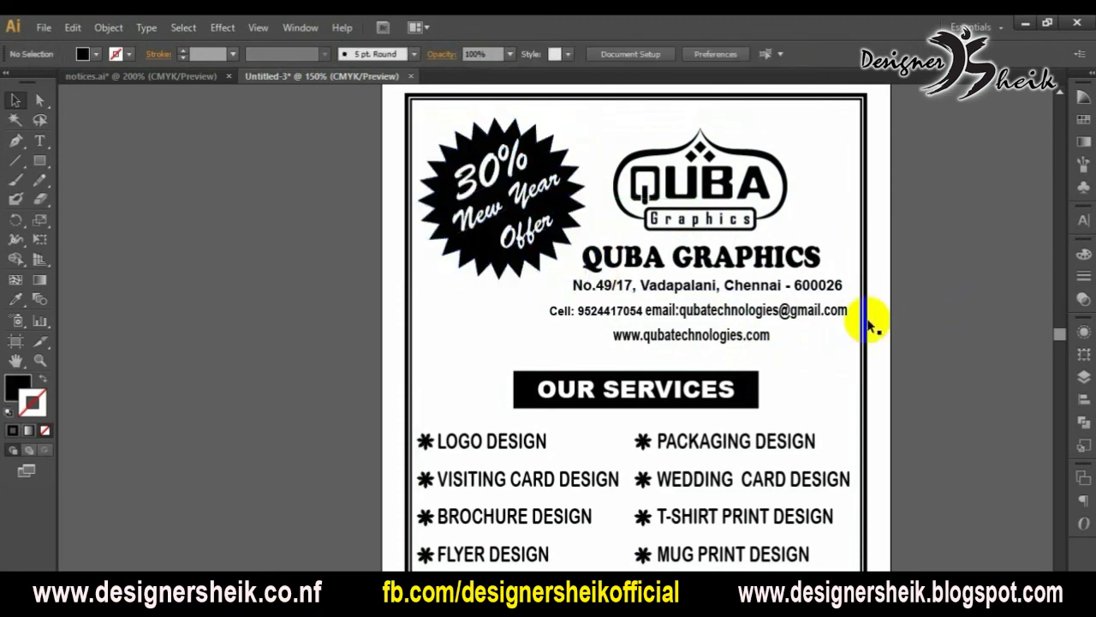
Examine the layout of the whole notice from the header to the web services section
{"action": "scroll", "coordinate": [543, 303], "scroll_direction": "down", "scroll_amount": 1}
{"action": "scroll", "coordinate": [538, 310], "scroll_direction": "down", "scroll_amount": 2}
{"action": "scroll", "coordinate": [540, 311], "scroll_direction": "up", "scroll_amount": 1}
{"action": "scroll", "coordinate": [543, 305], "scroll_direction": "down", "scroll_amount": 1}
{"action": "scroll", "coordinate": [565, 313], "scroll_direction": "up", "scroll_amount": 1}
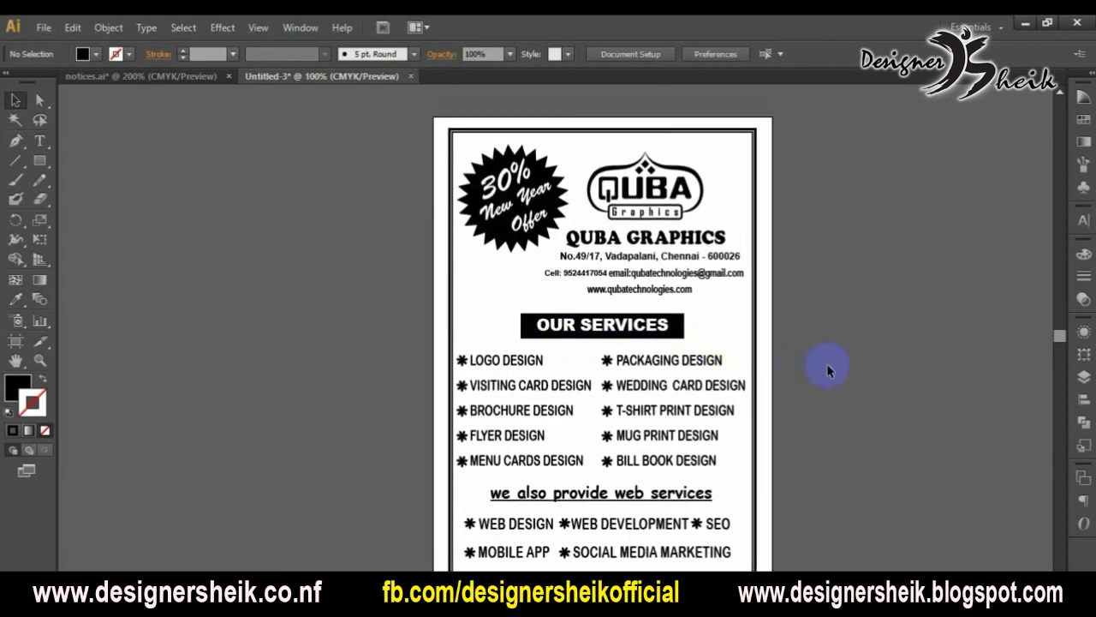
{"action": "scroll", "coordinate": [829, 370], "scroll_direction": "down", "scroll_amount": 1}
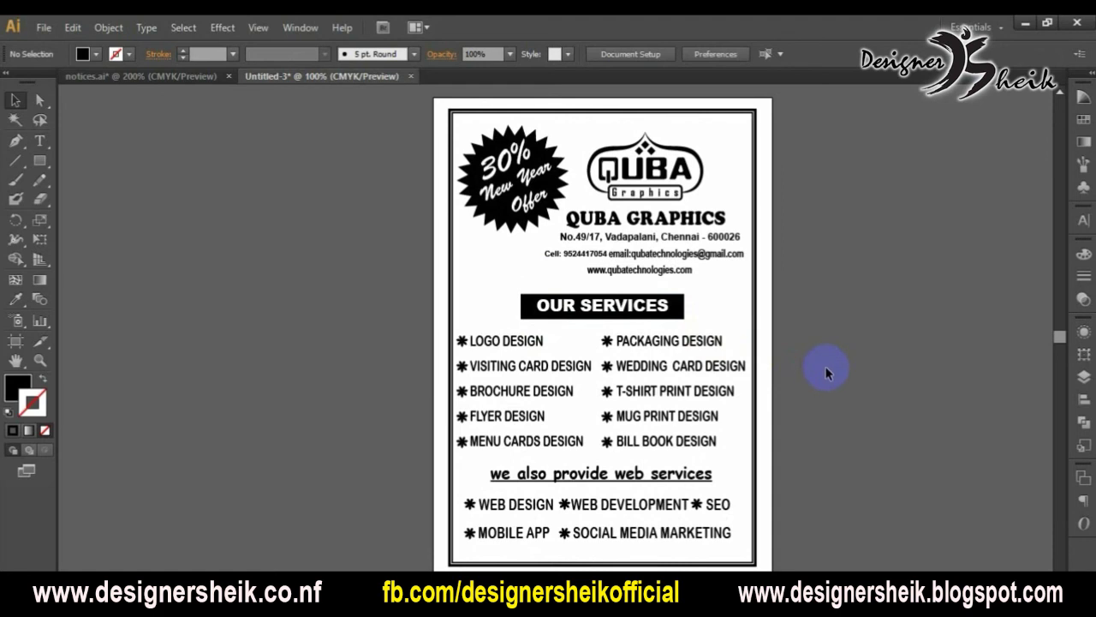
{"action": "scroll", "coordinate": [827, 371], "scroll_direction": "right", "scroll_amount": 1}
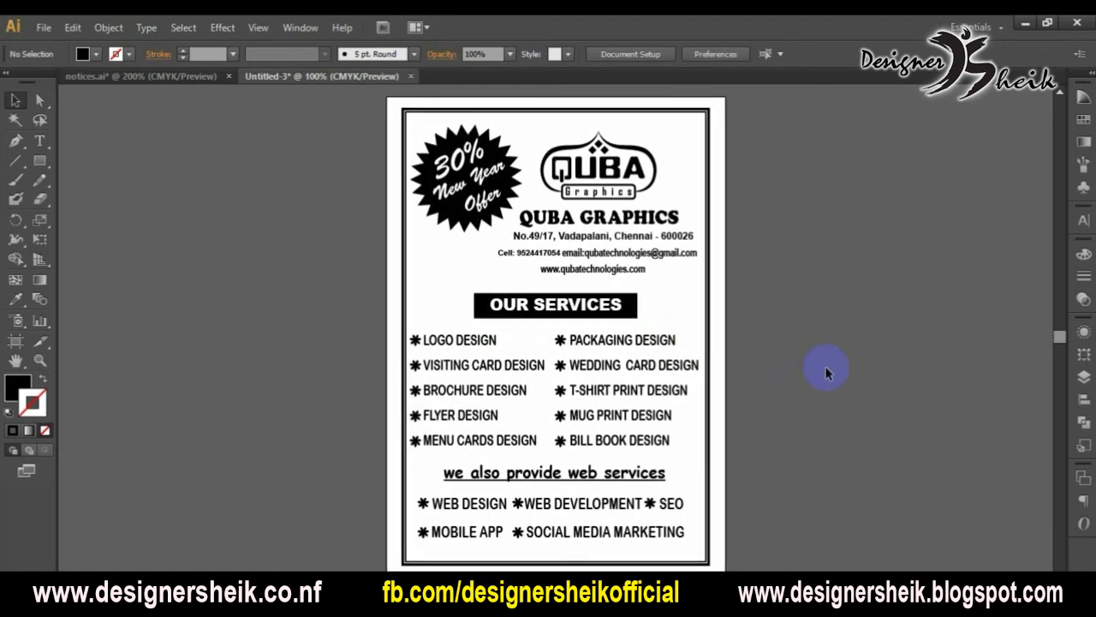